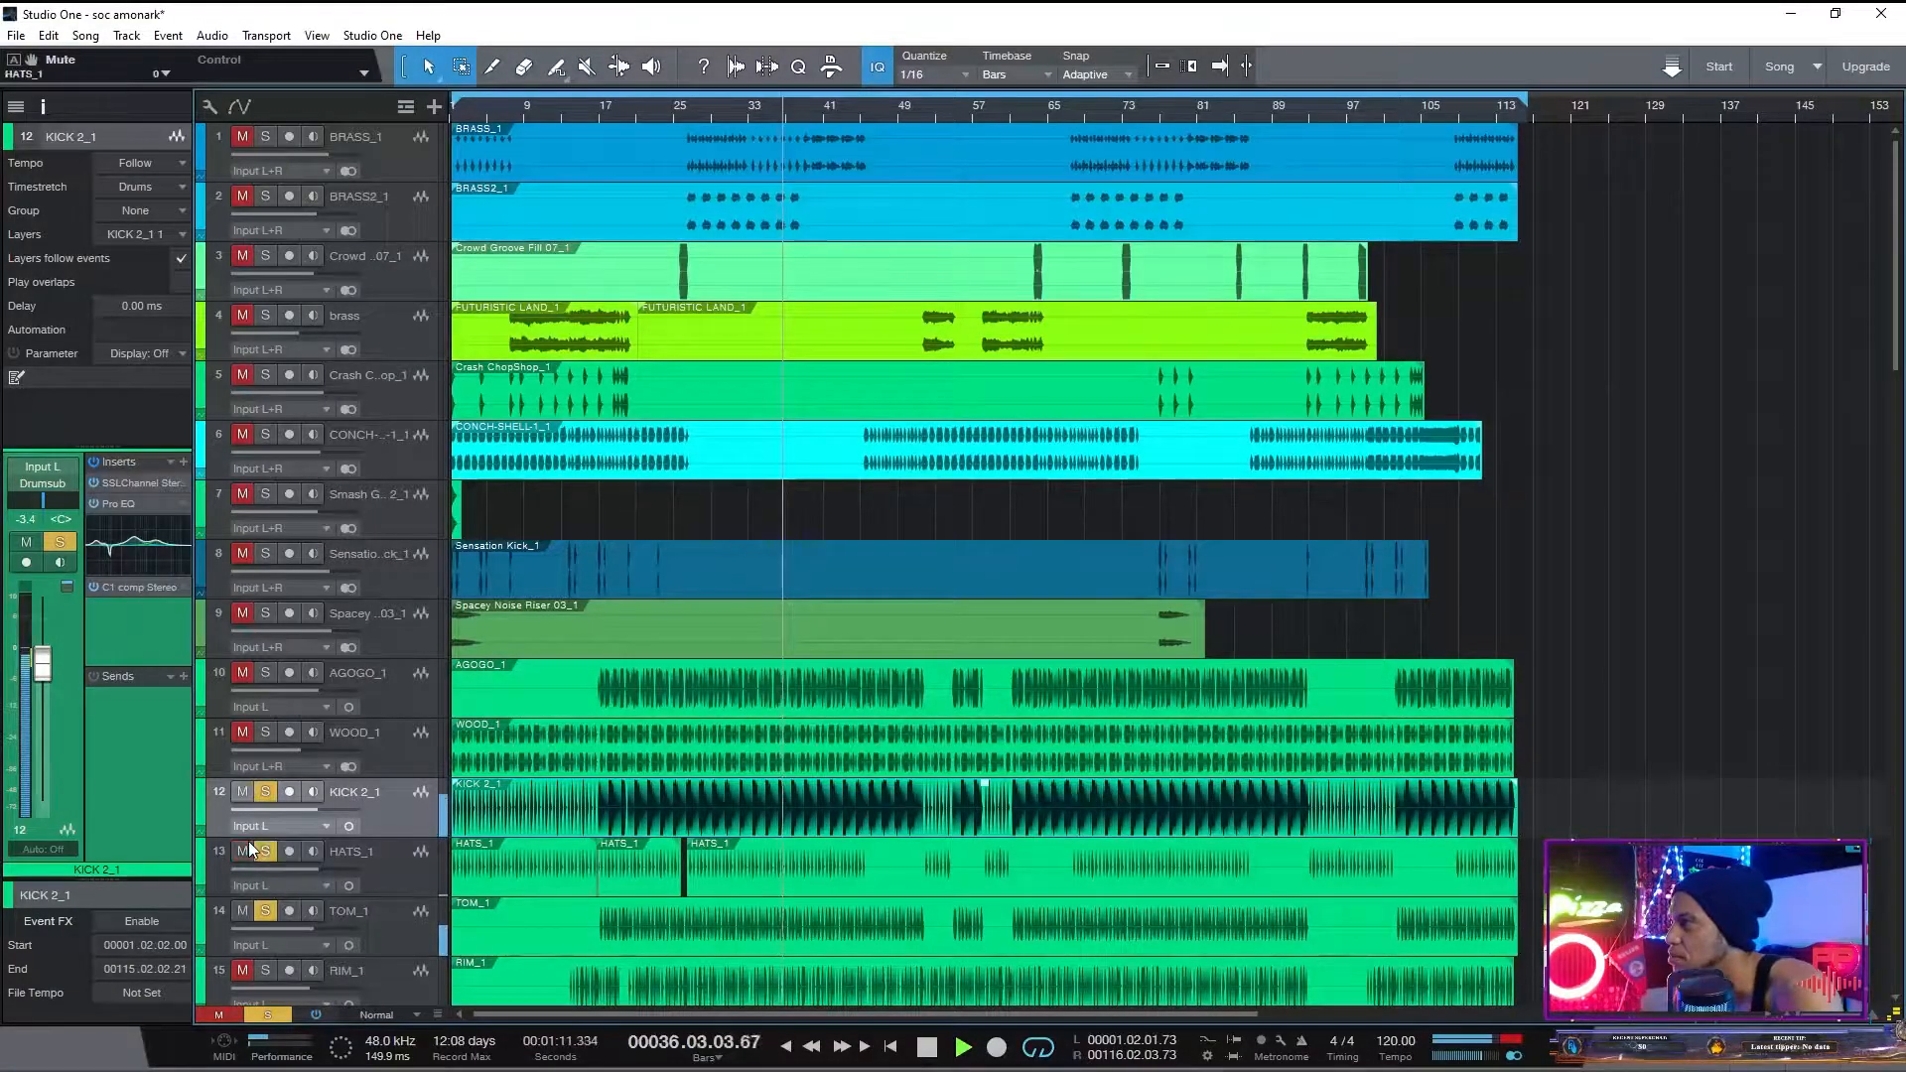
# - Unmute WOOD_1 and audition it against KICK 2_1, HATS_1 and TOM_1 by toggling those three tracks' mutes
pyautogui.click(384, 855)
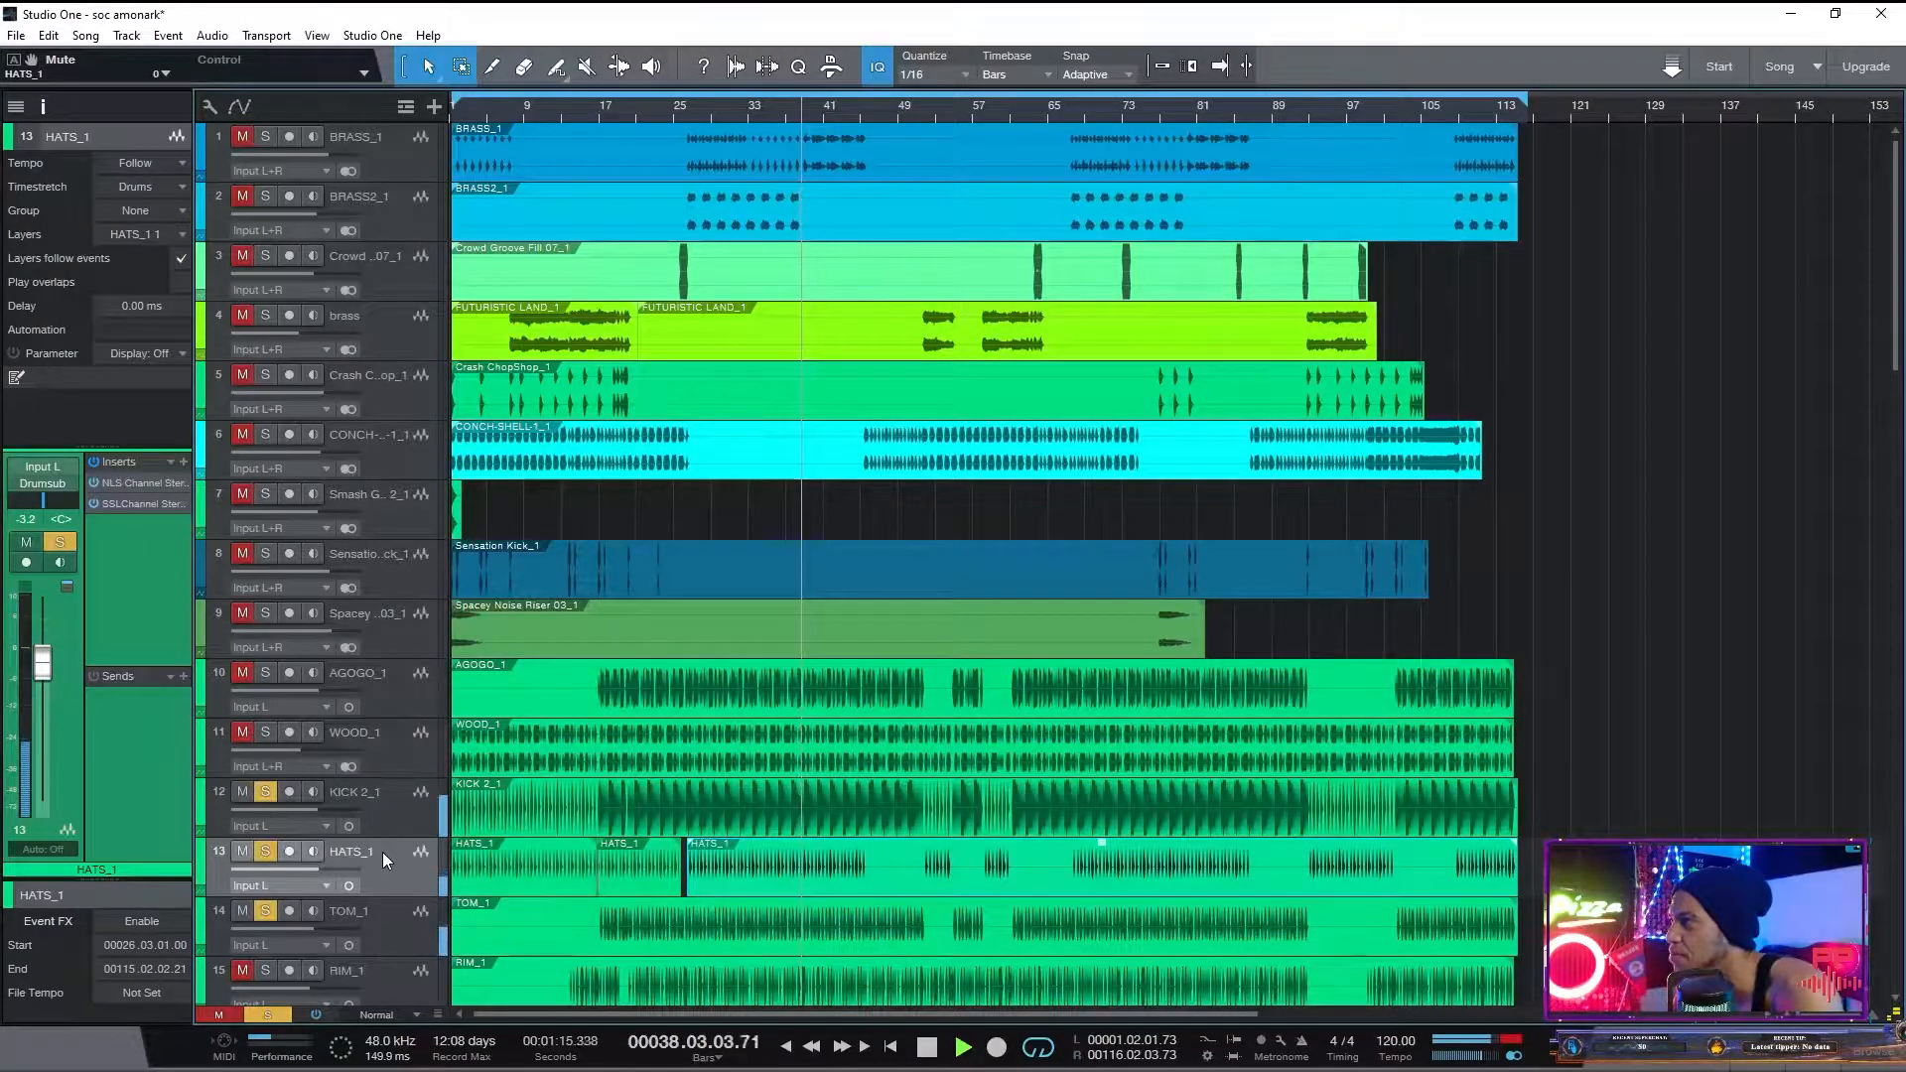
pyautogui.click(380, 743)
pyautogui.click(242, 739)
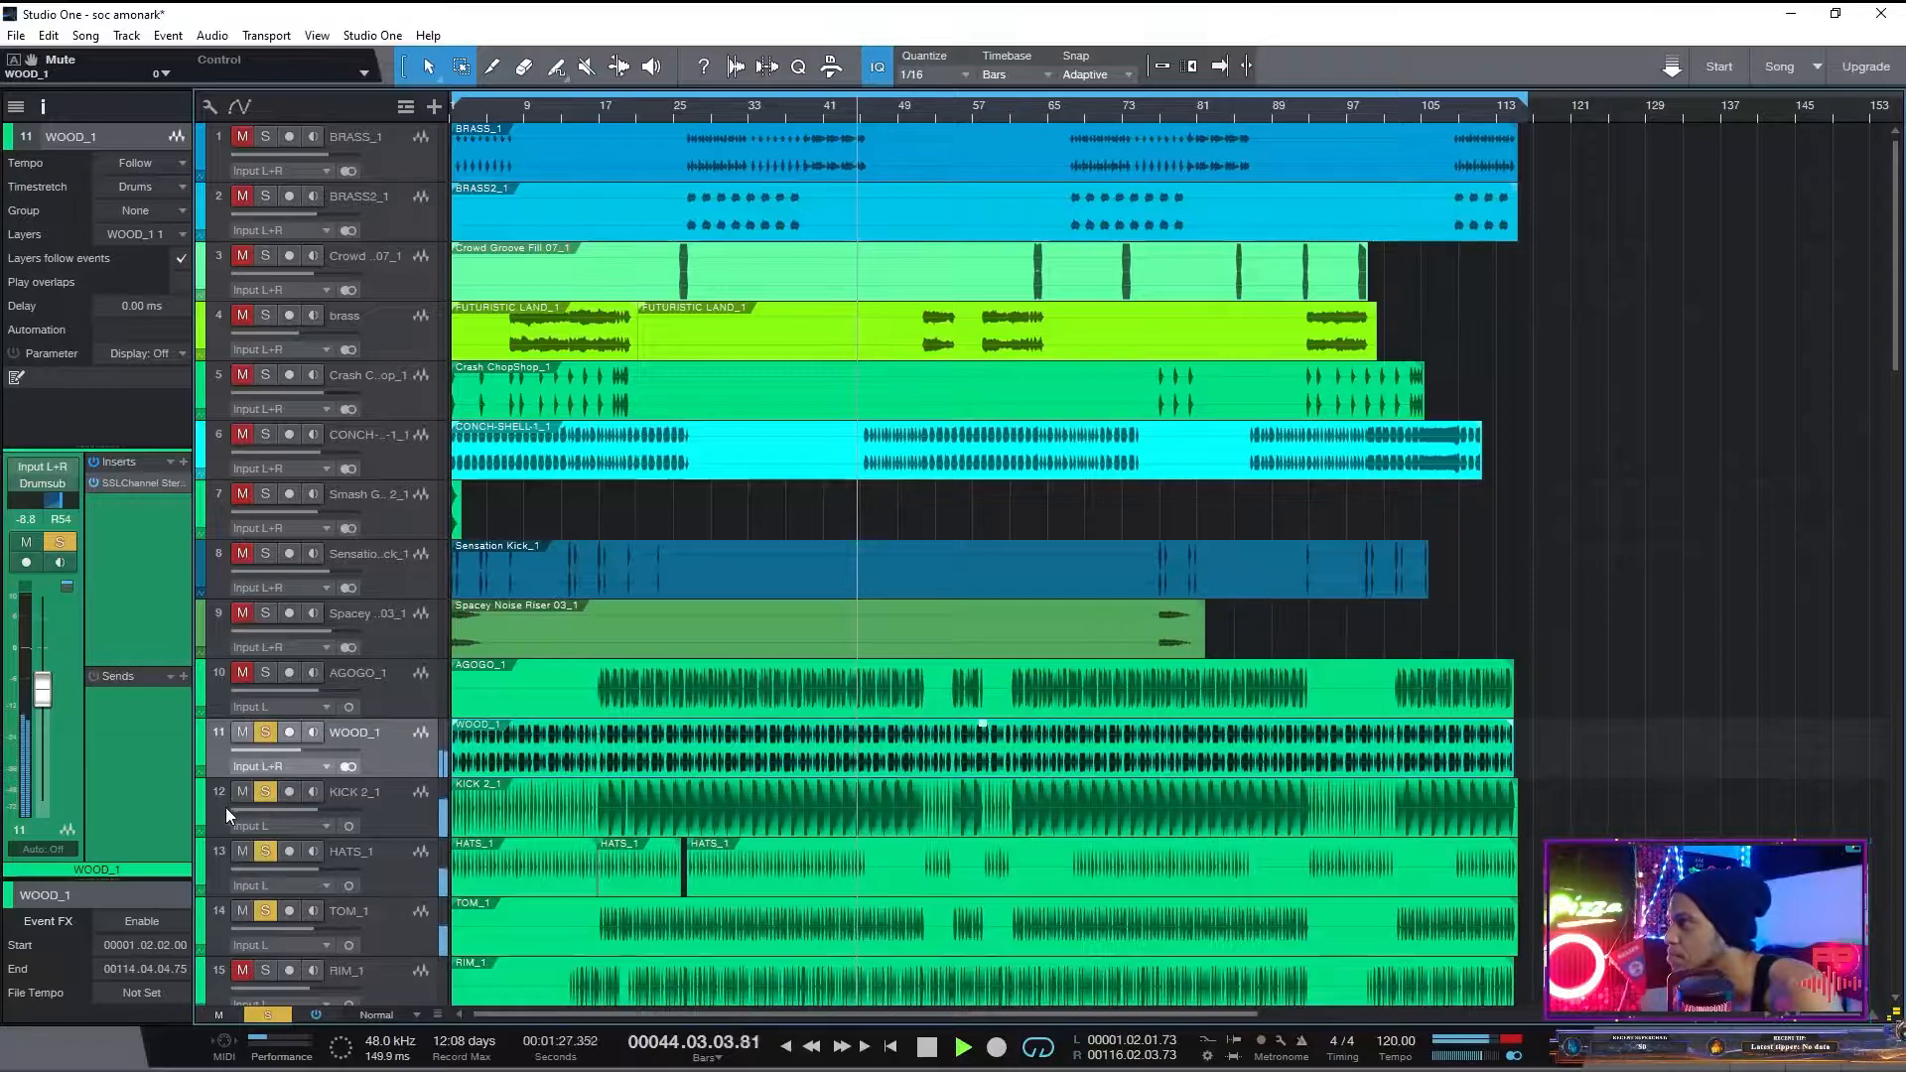
pyautogui.moveTo(237, 791); pyautogui.dragTo(239, 921)
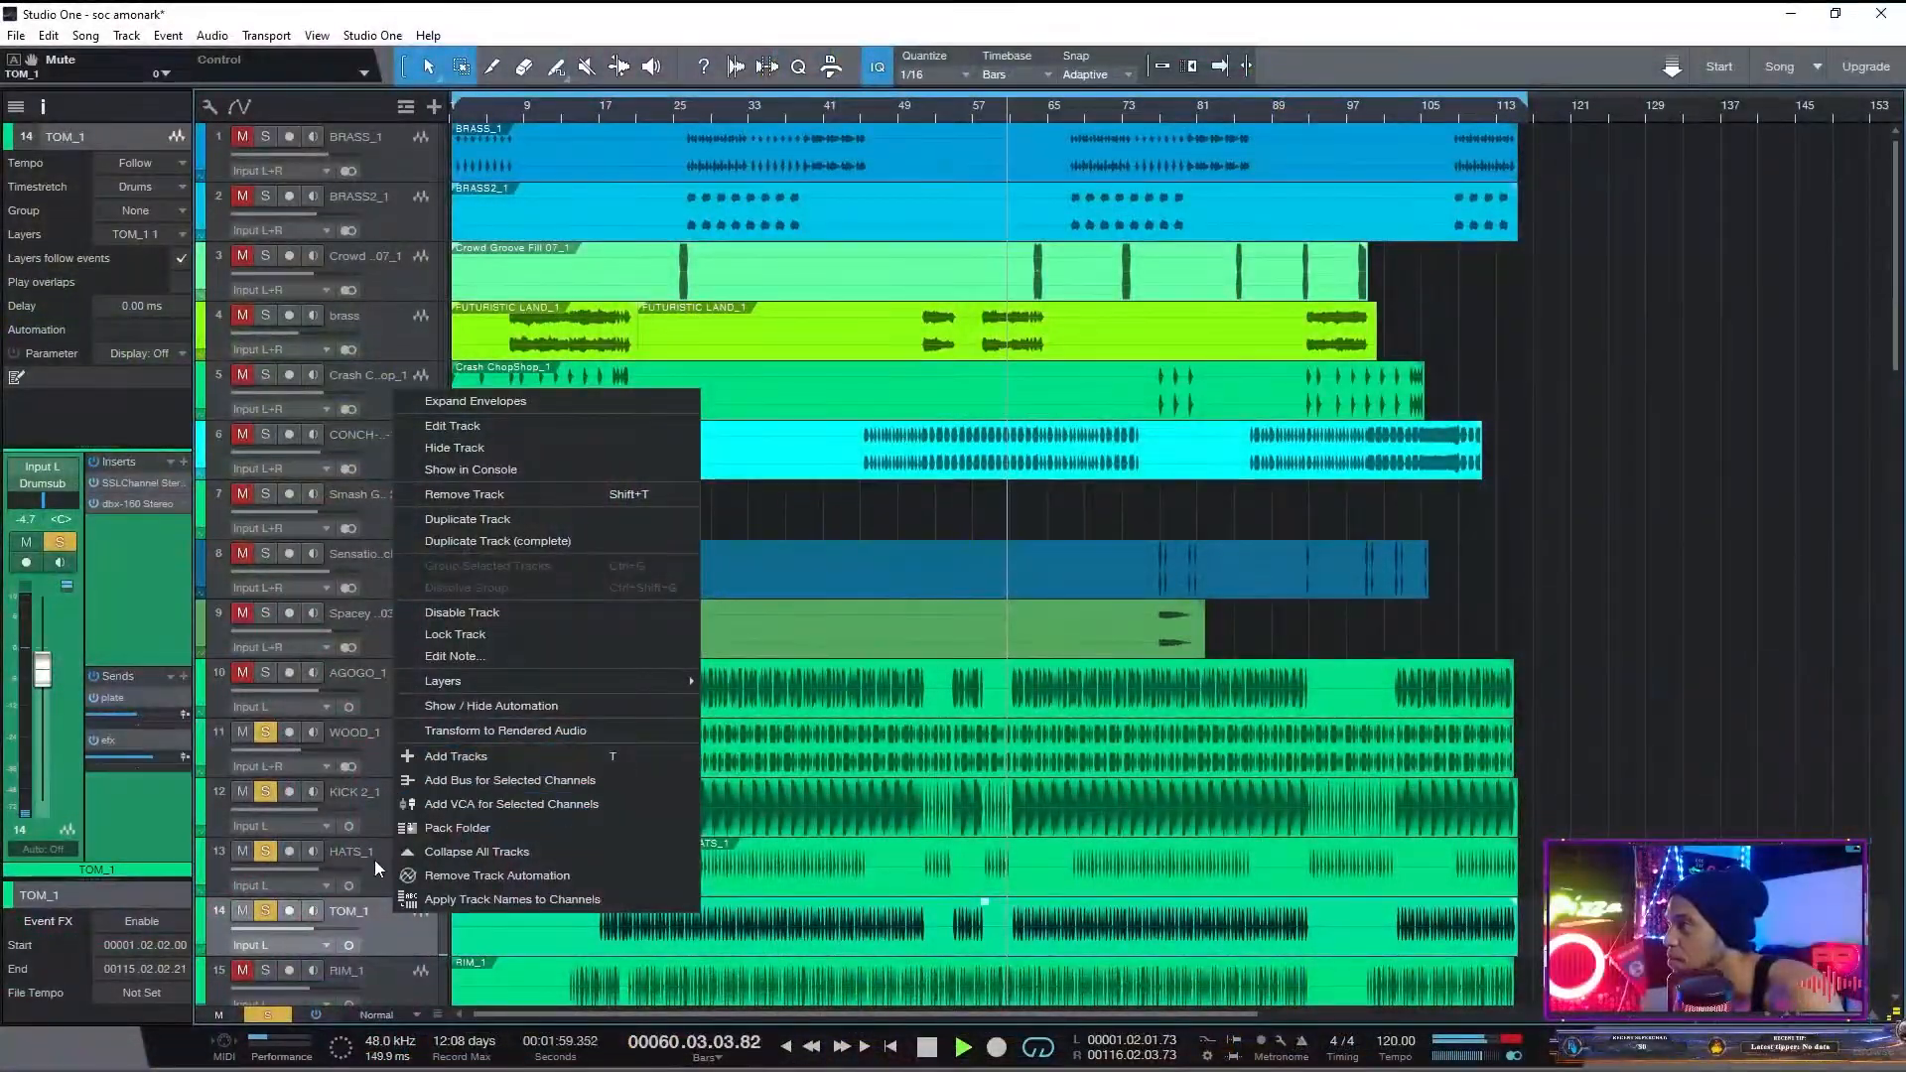
pyautogui.click(369, 928)
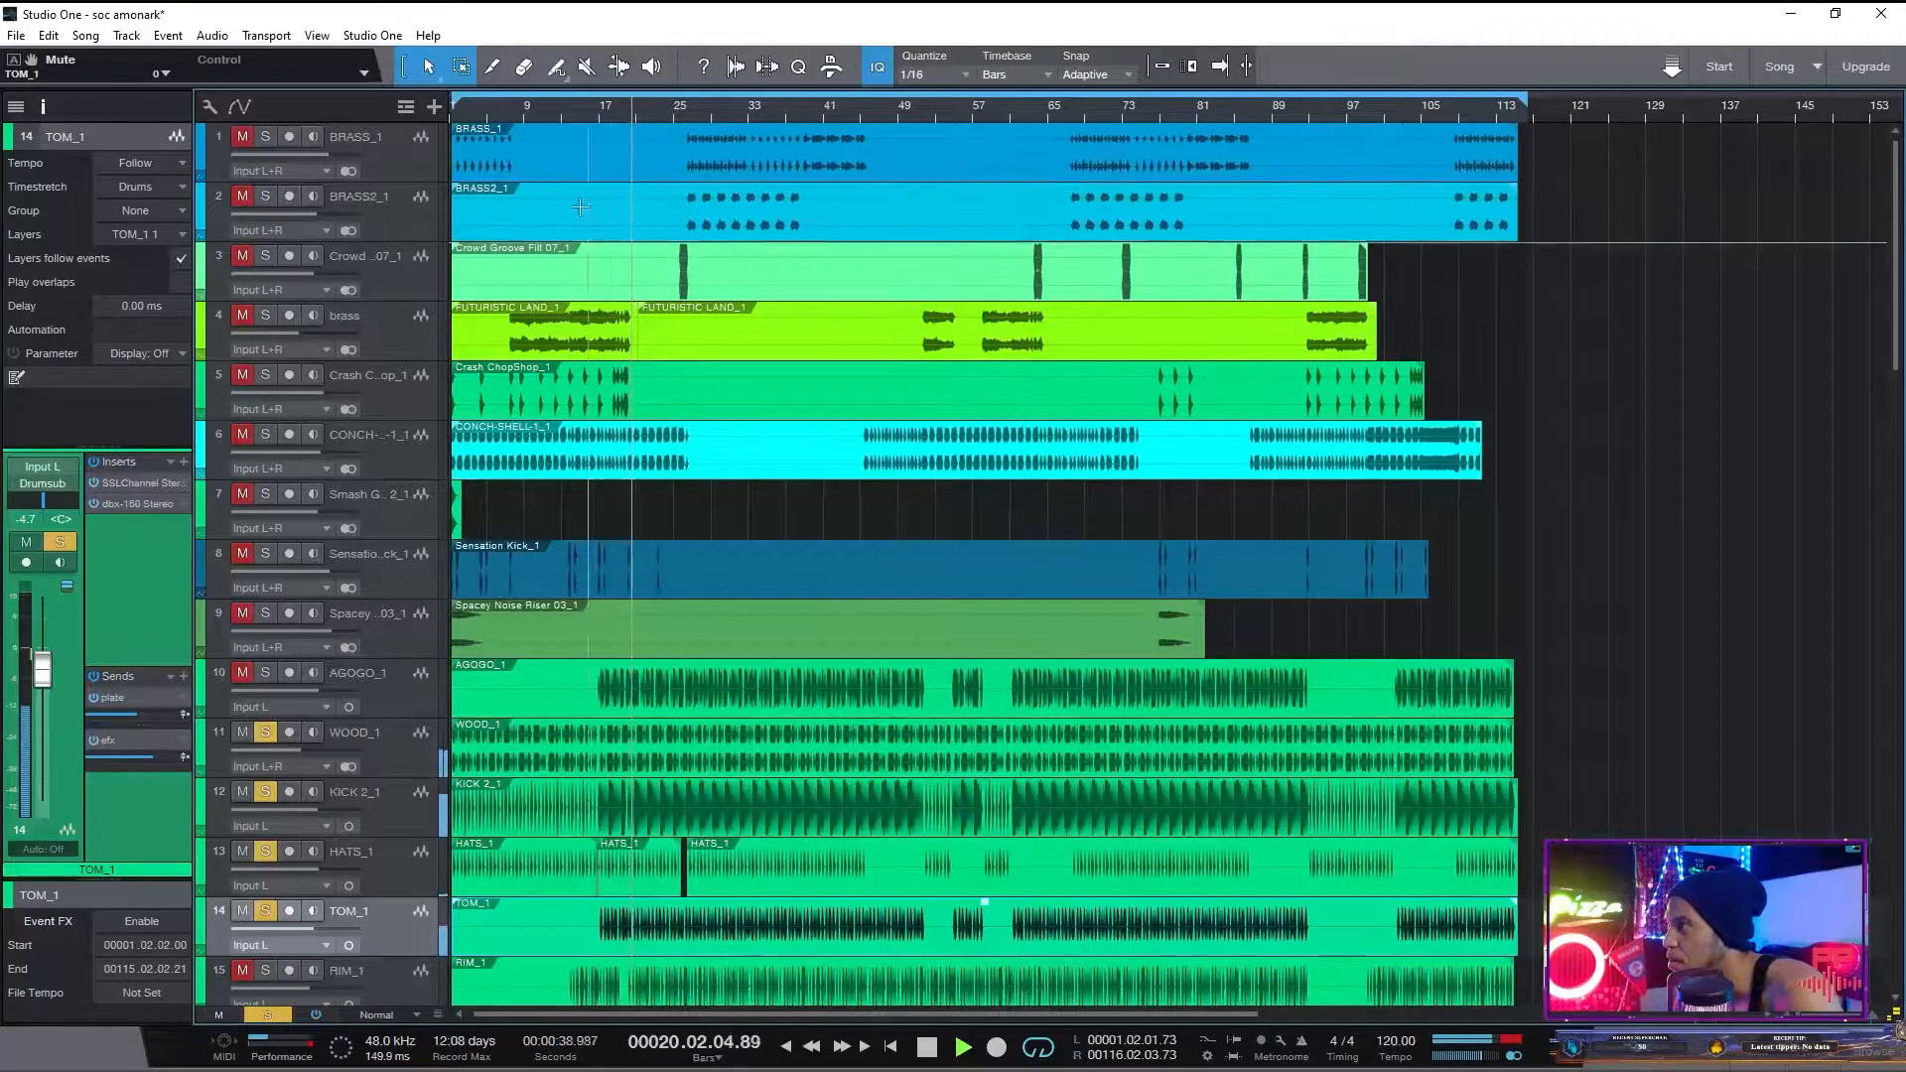
# - Unmute AGOGO_1 and audition it alone and together with the WOOD_1 through TOM_1 tracks
pyautogui.rightClick(377, 693)
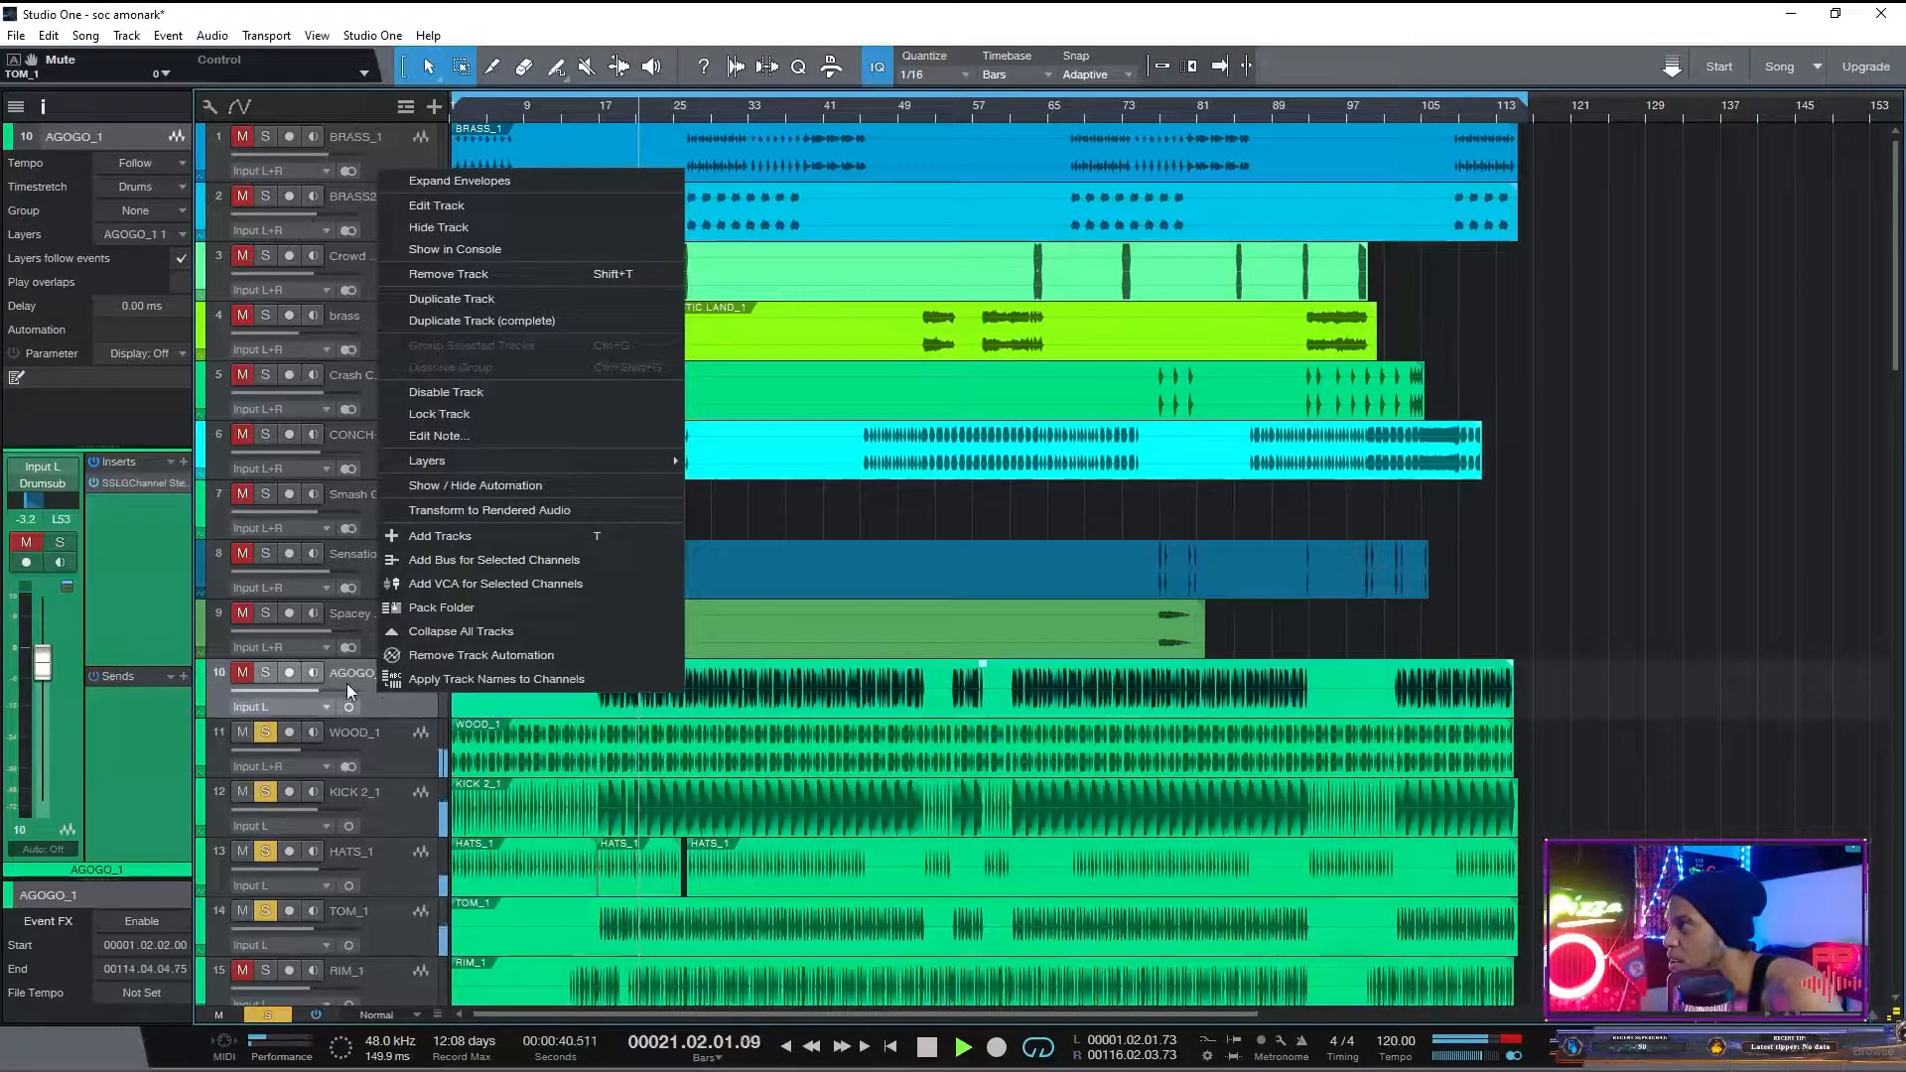
pyautogui.click(231, 671)
pyautogui.click(241, 671)
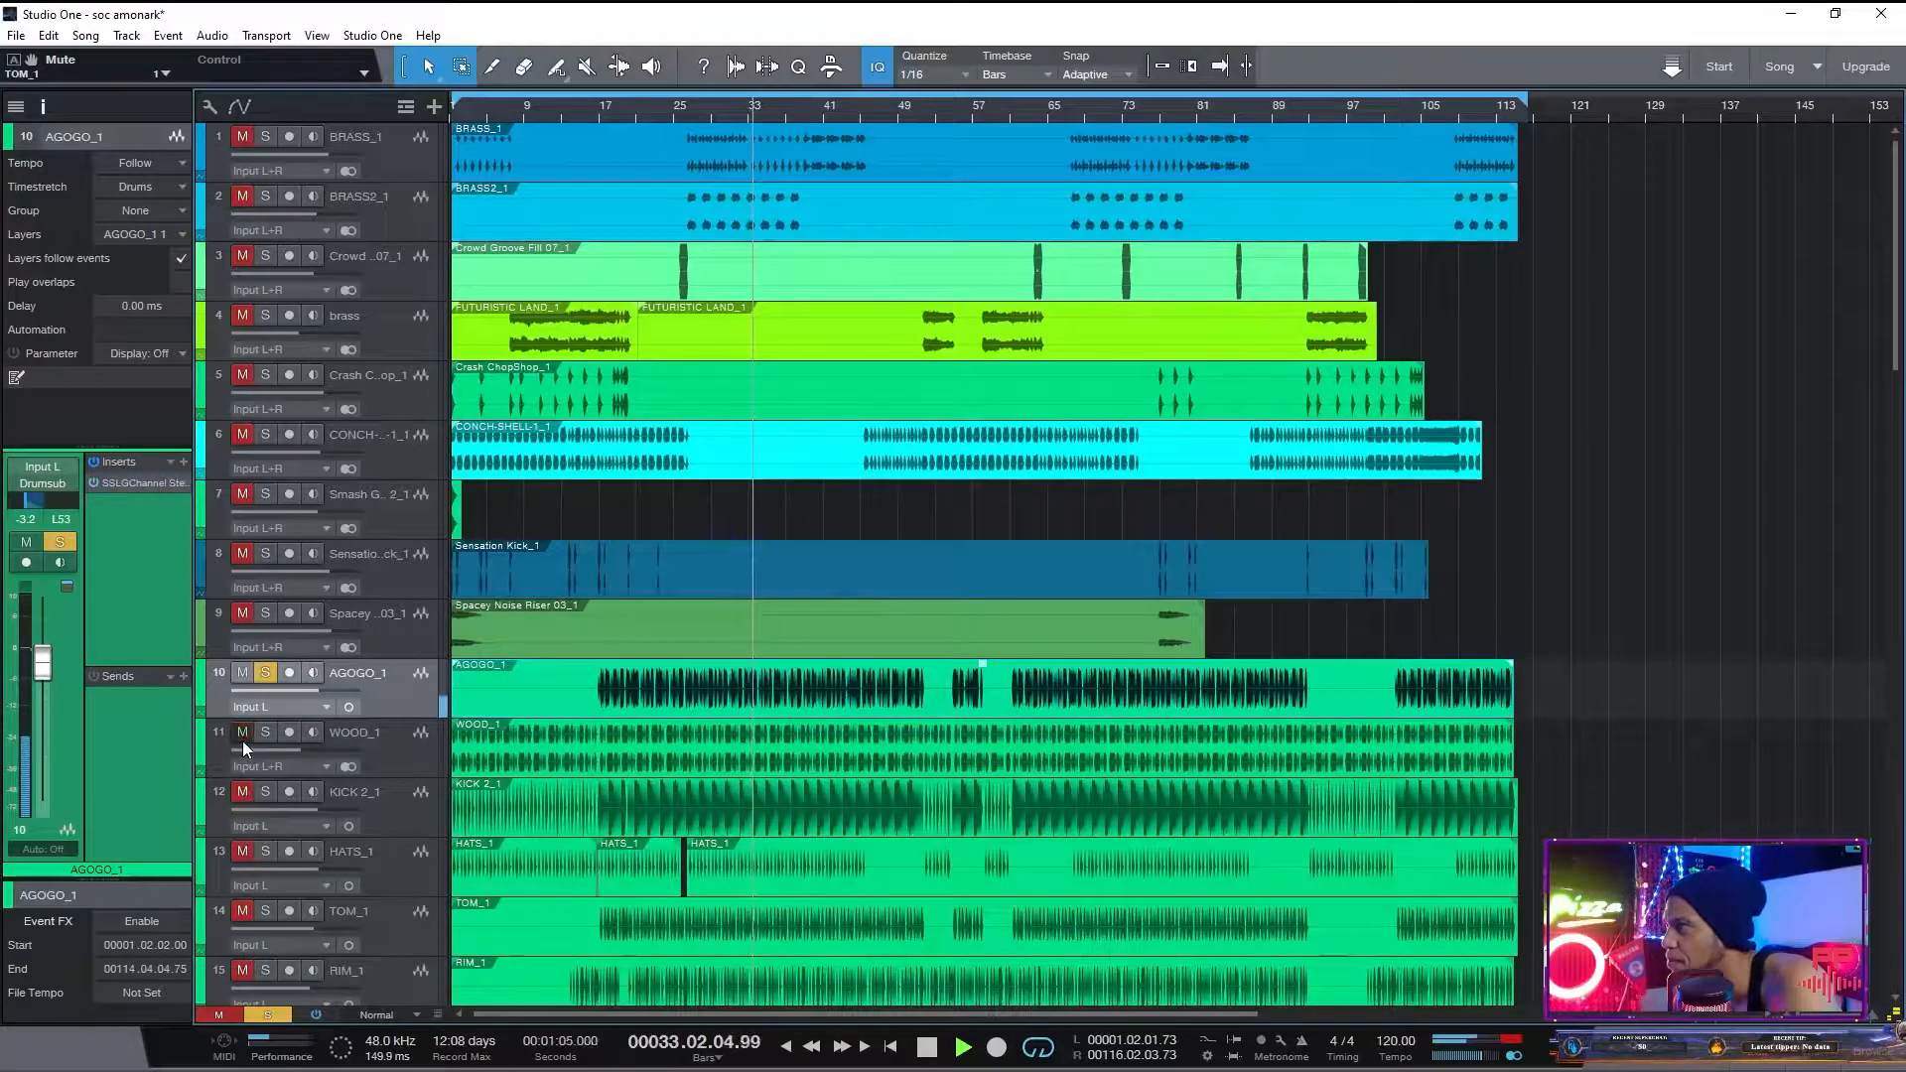
pyautogui.moveTo(243, 741); pyautogui.dragTo(244, 925)
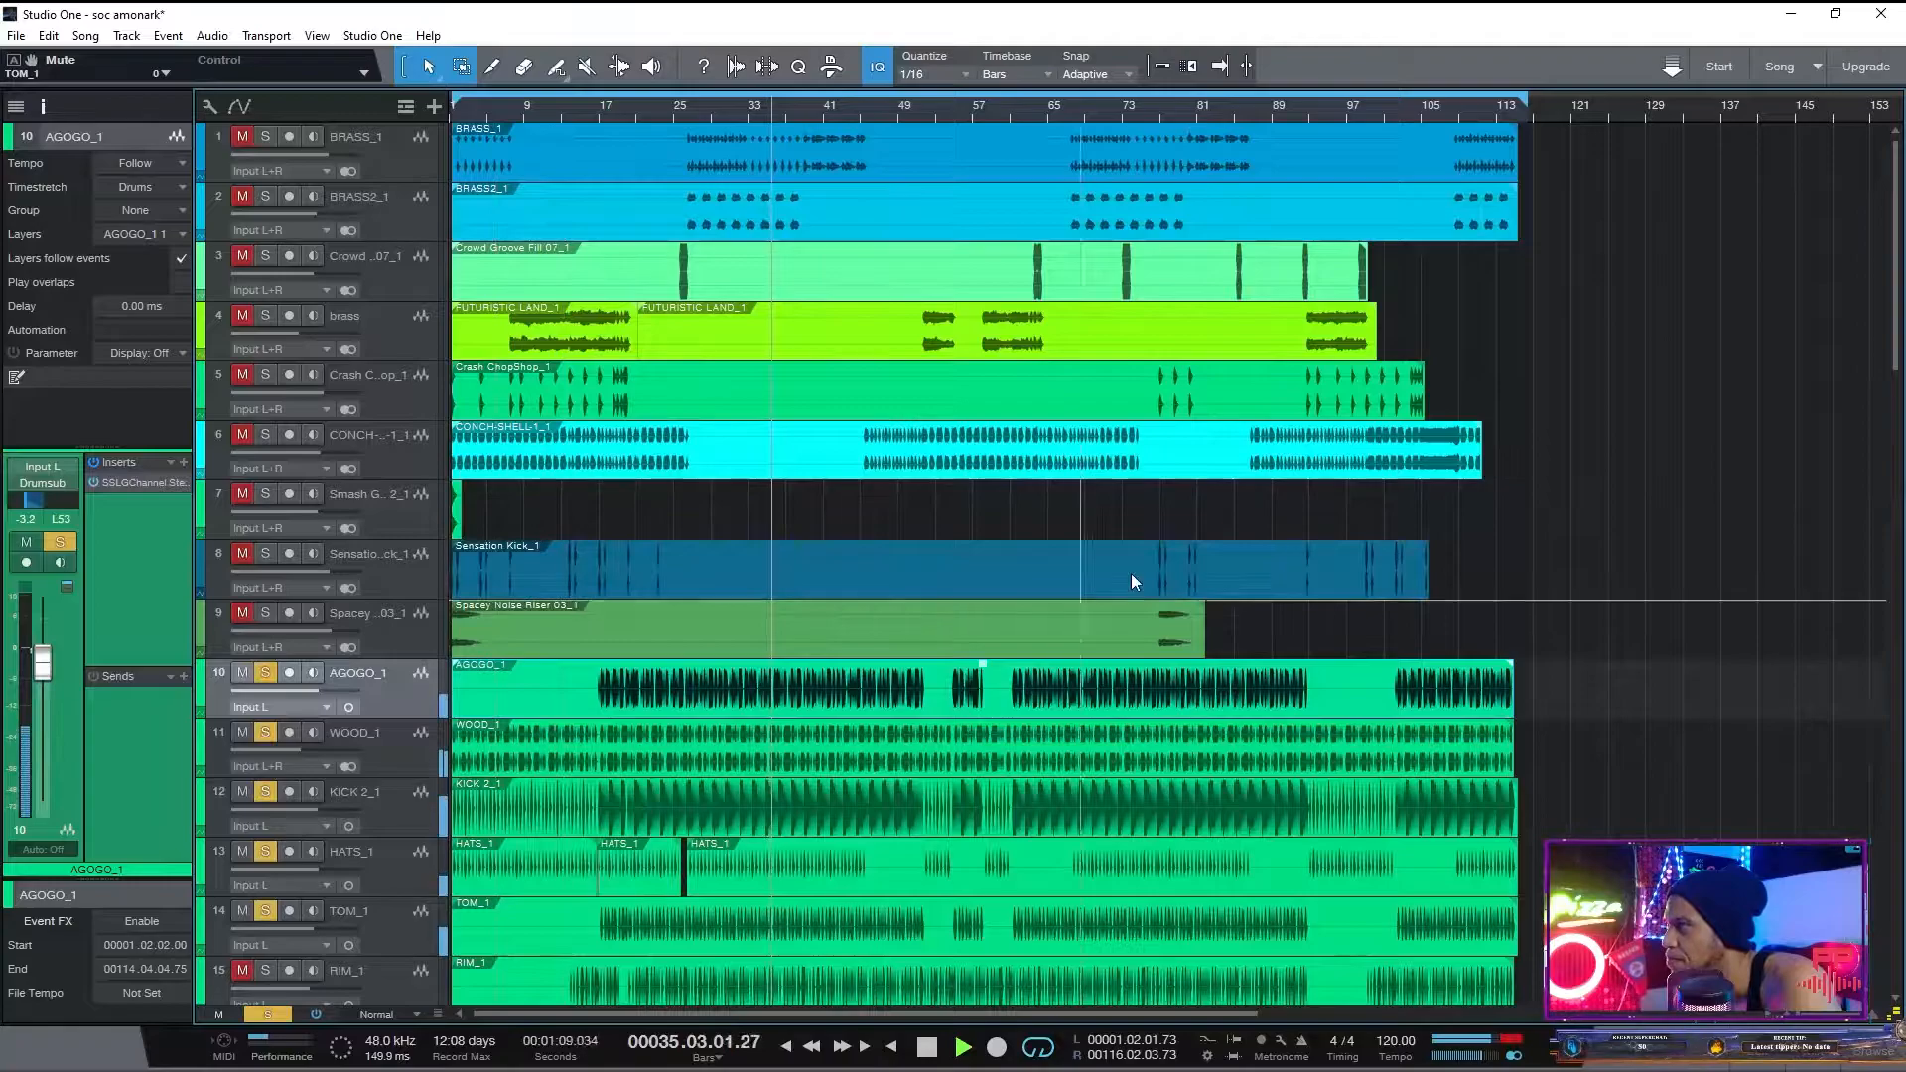
# - Unmute RIM_1 and audition it while toggling the mutes of the tracks from TOM_1 up to AGOGO_1
pyautogui.moveTo(1900, 326); pyautogui.dragTo(1899, 421)
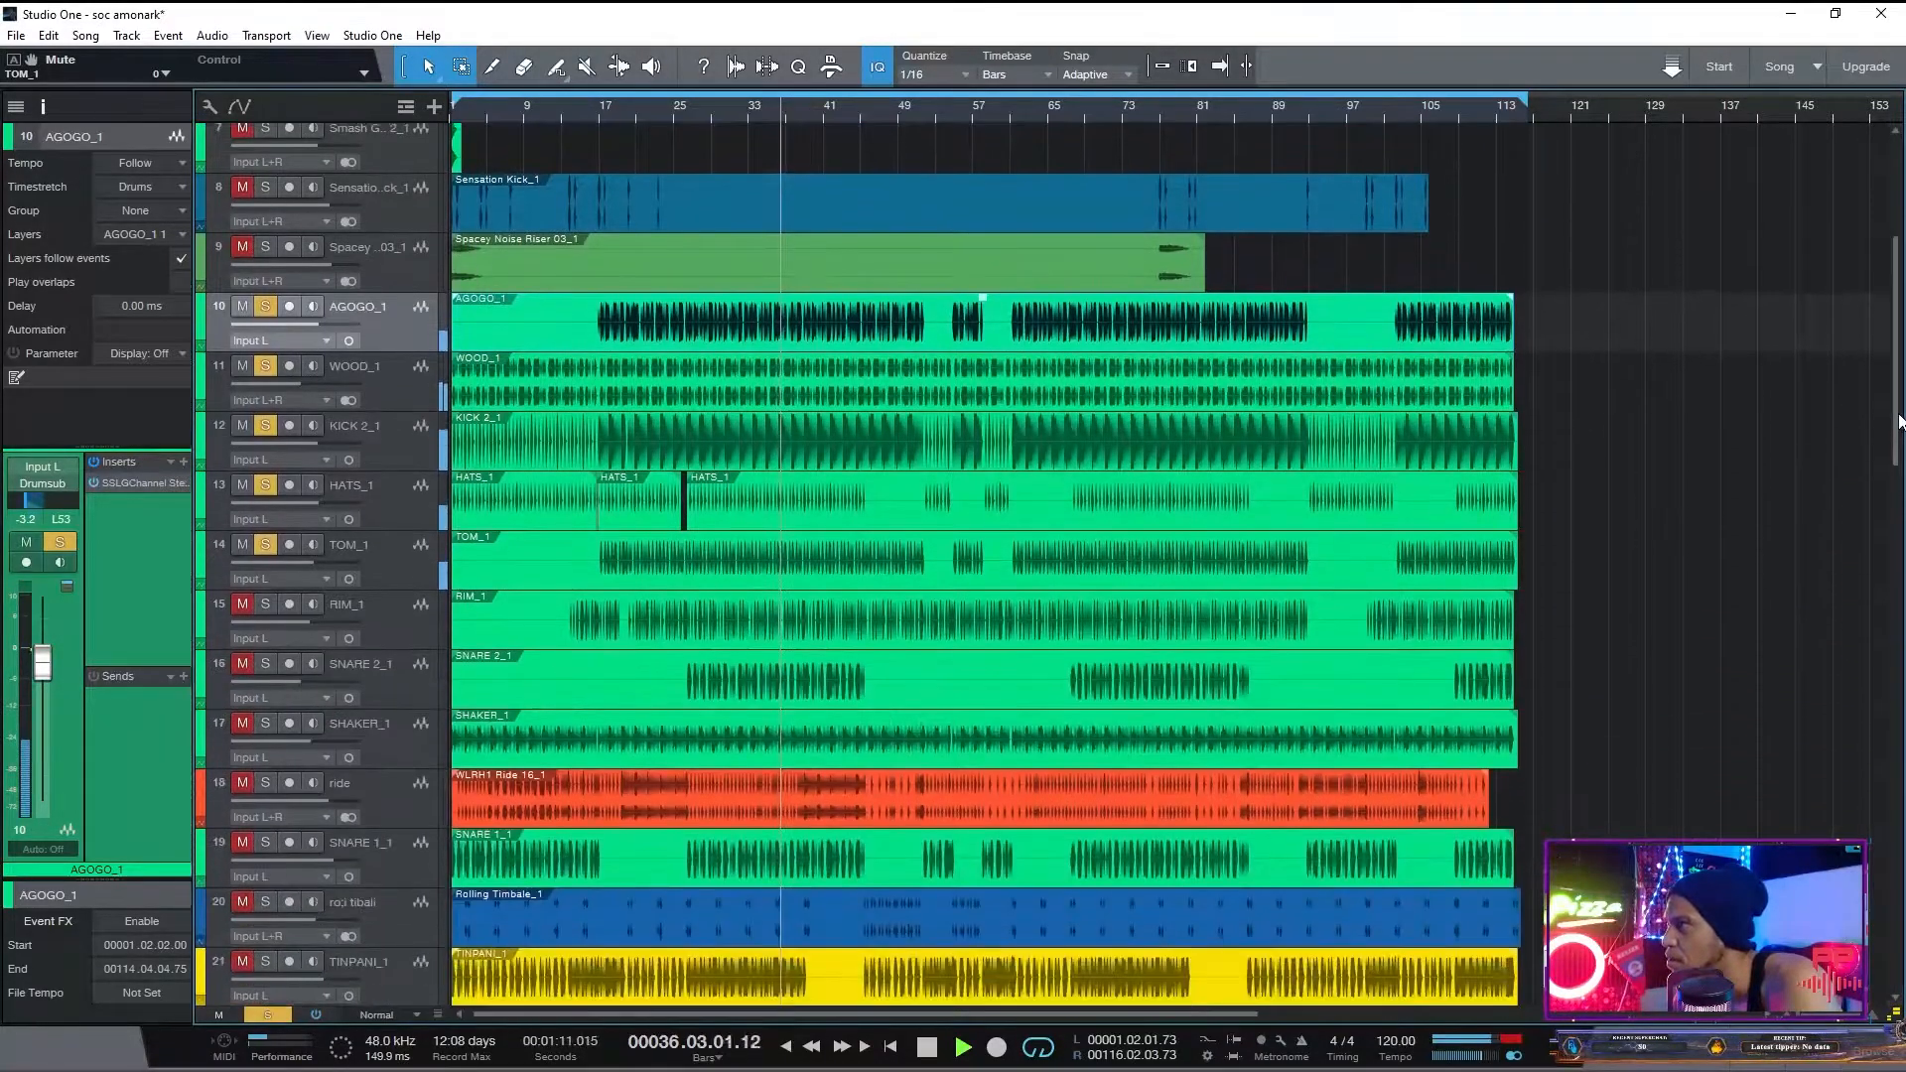
pyautogui.click(383, 628)
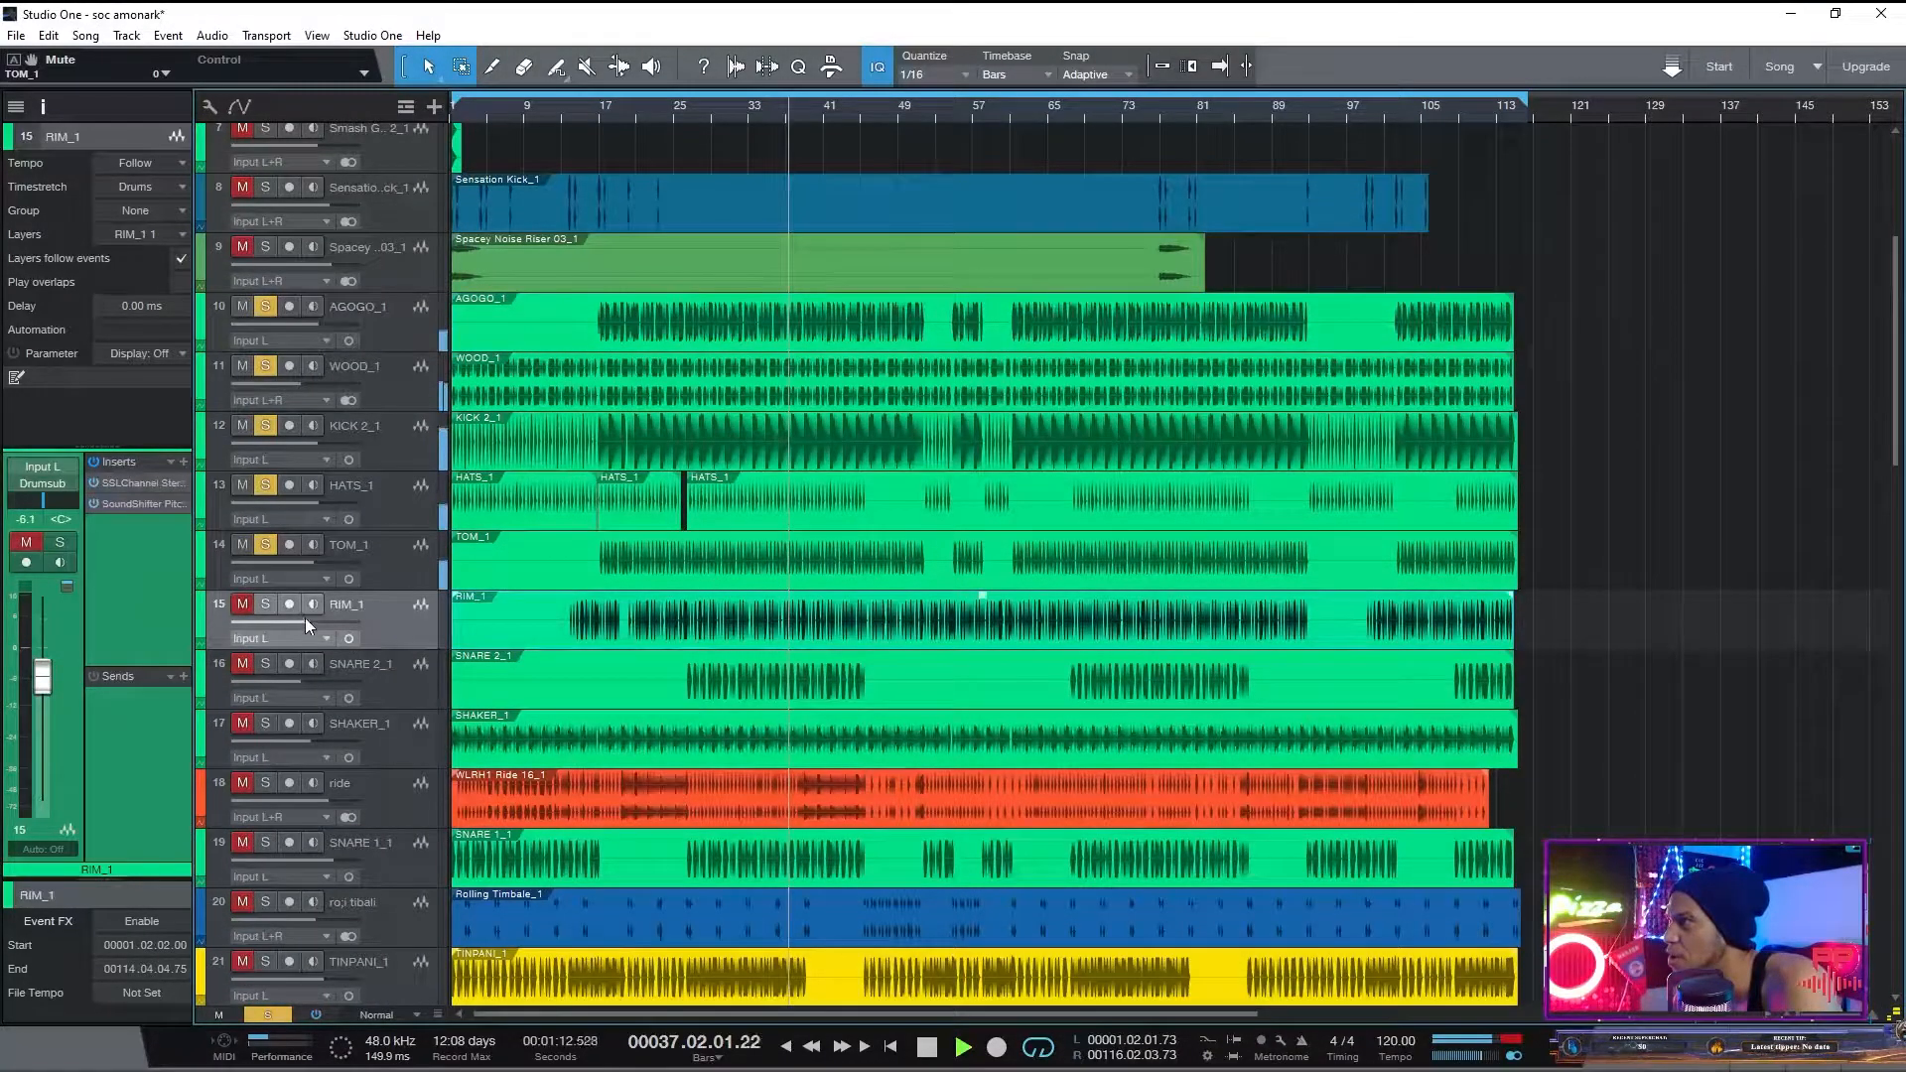
pyautogui.click(239, 606)
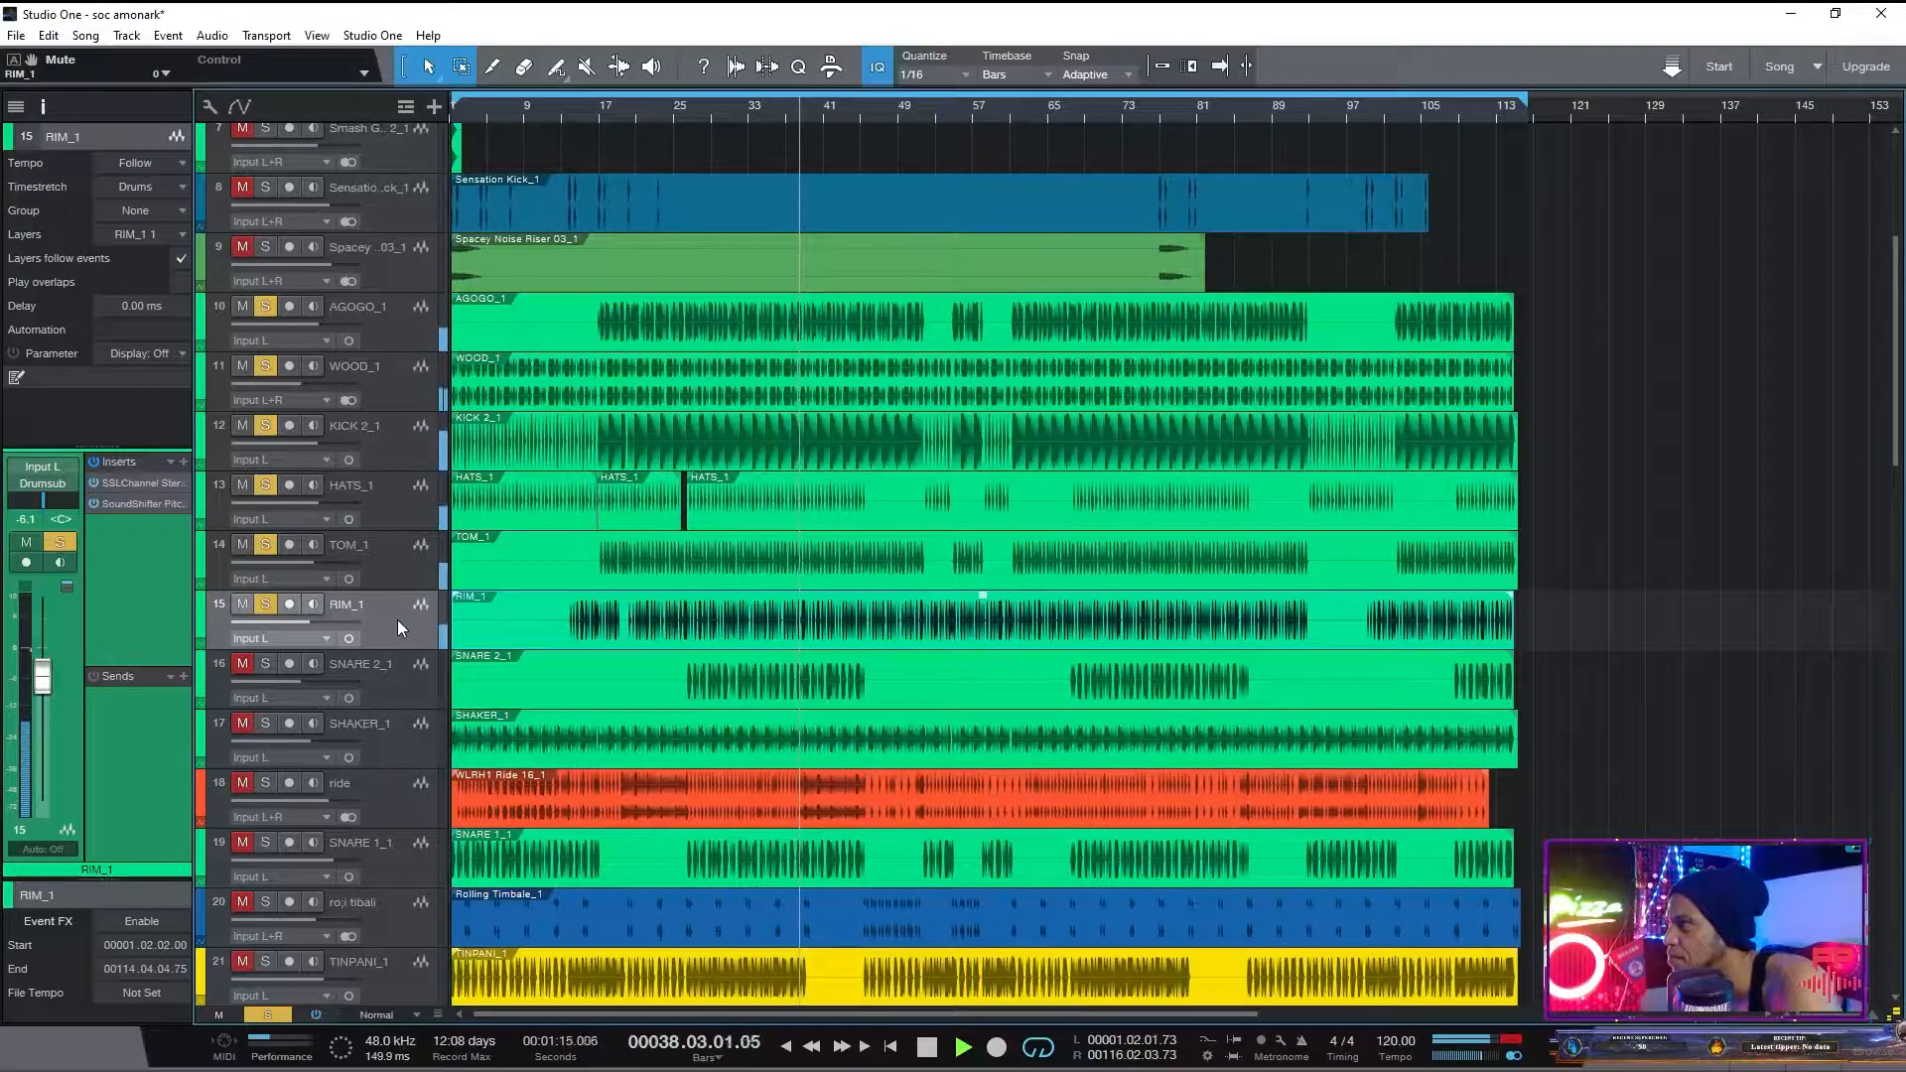
pyautogui.click(242, 544)
pyautogui.click(242, 485)
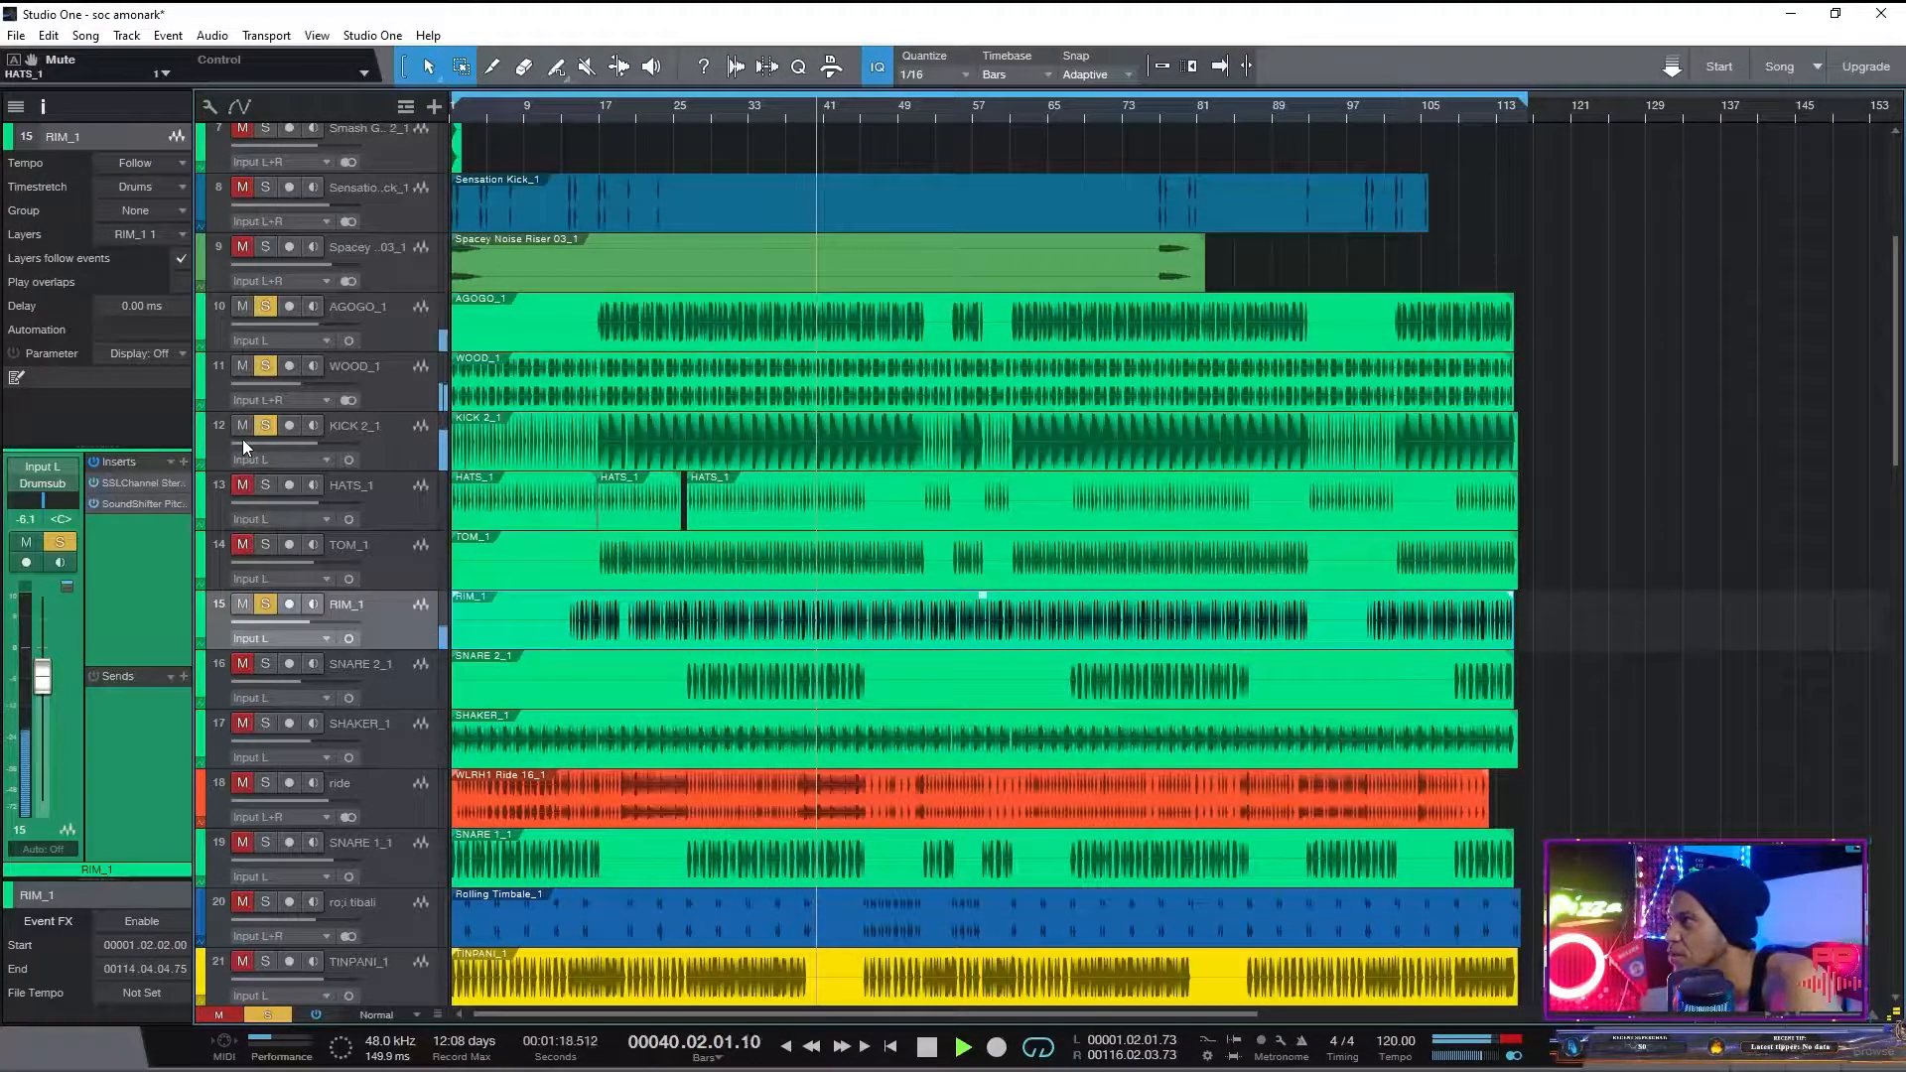
pyautogui.click(243, 310)
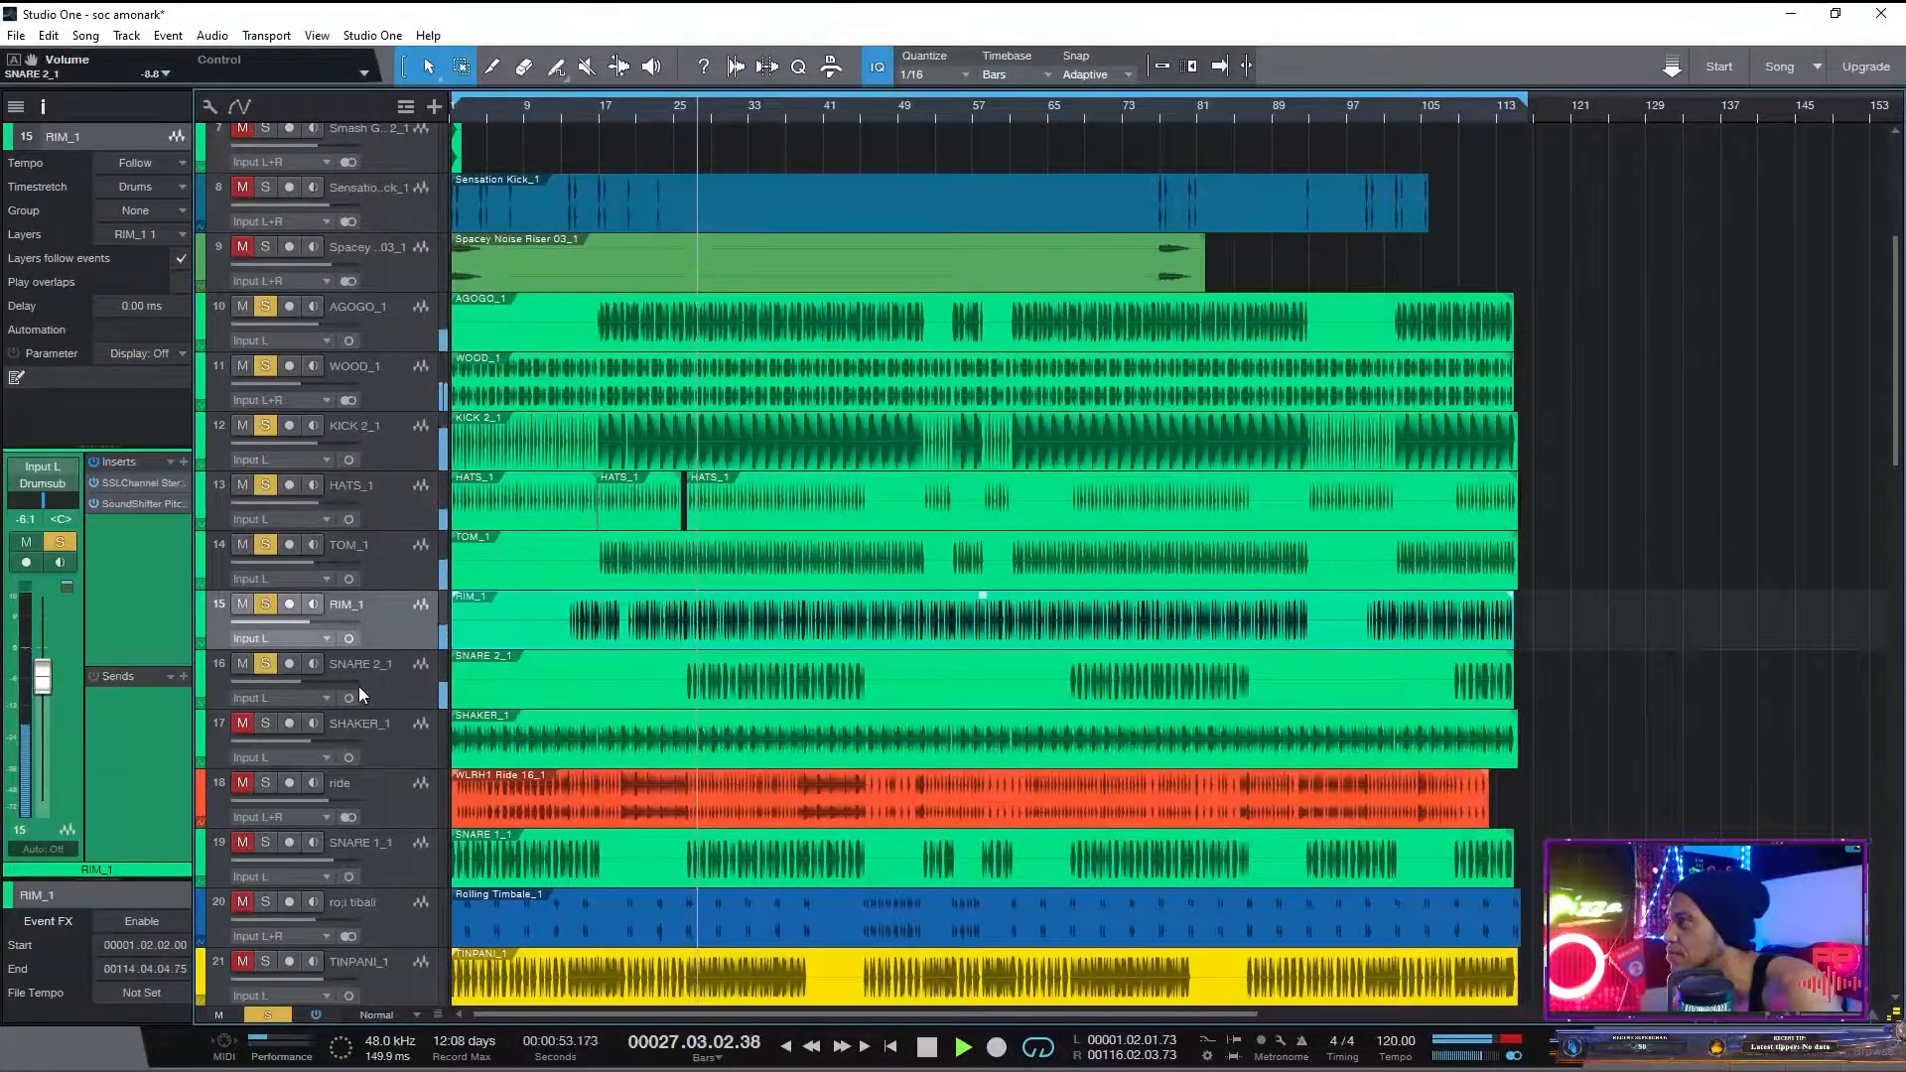
# - Show the channel settings of SNARE 2_1, and unmute and inspect the SHAKER_1 and ride tracks
pyautogui.click(389, 683)
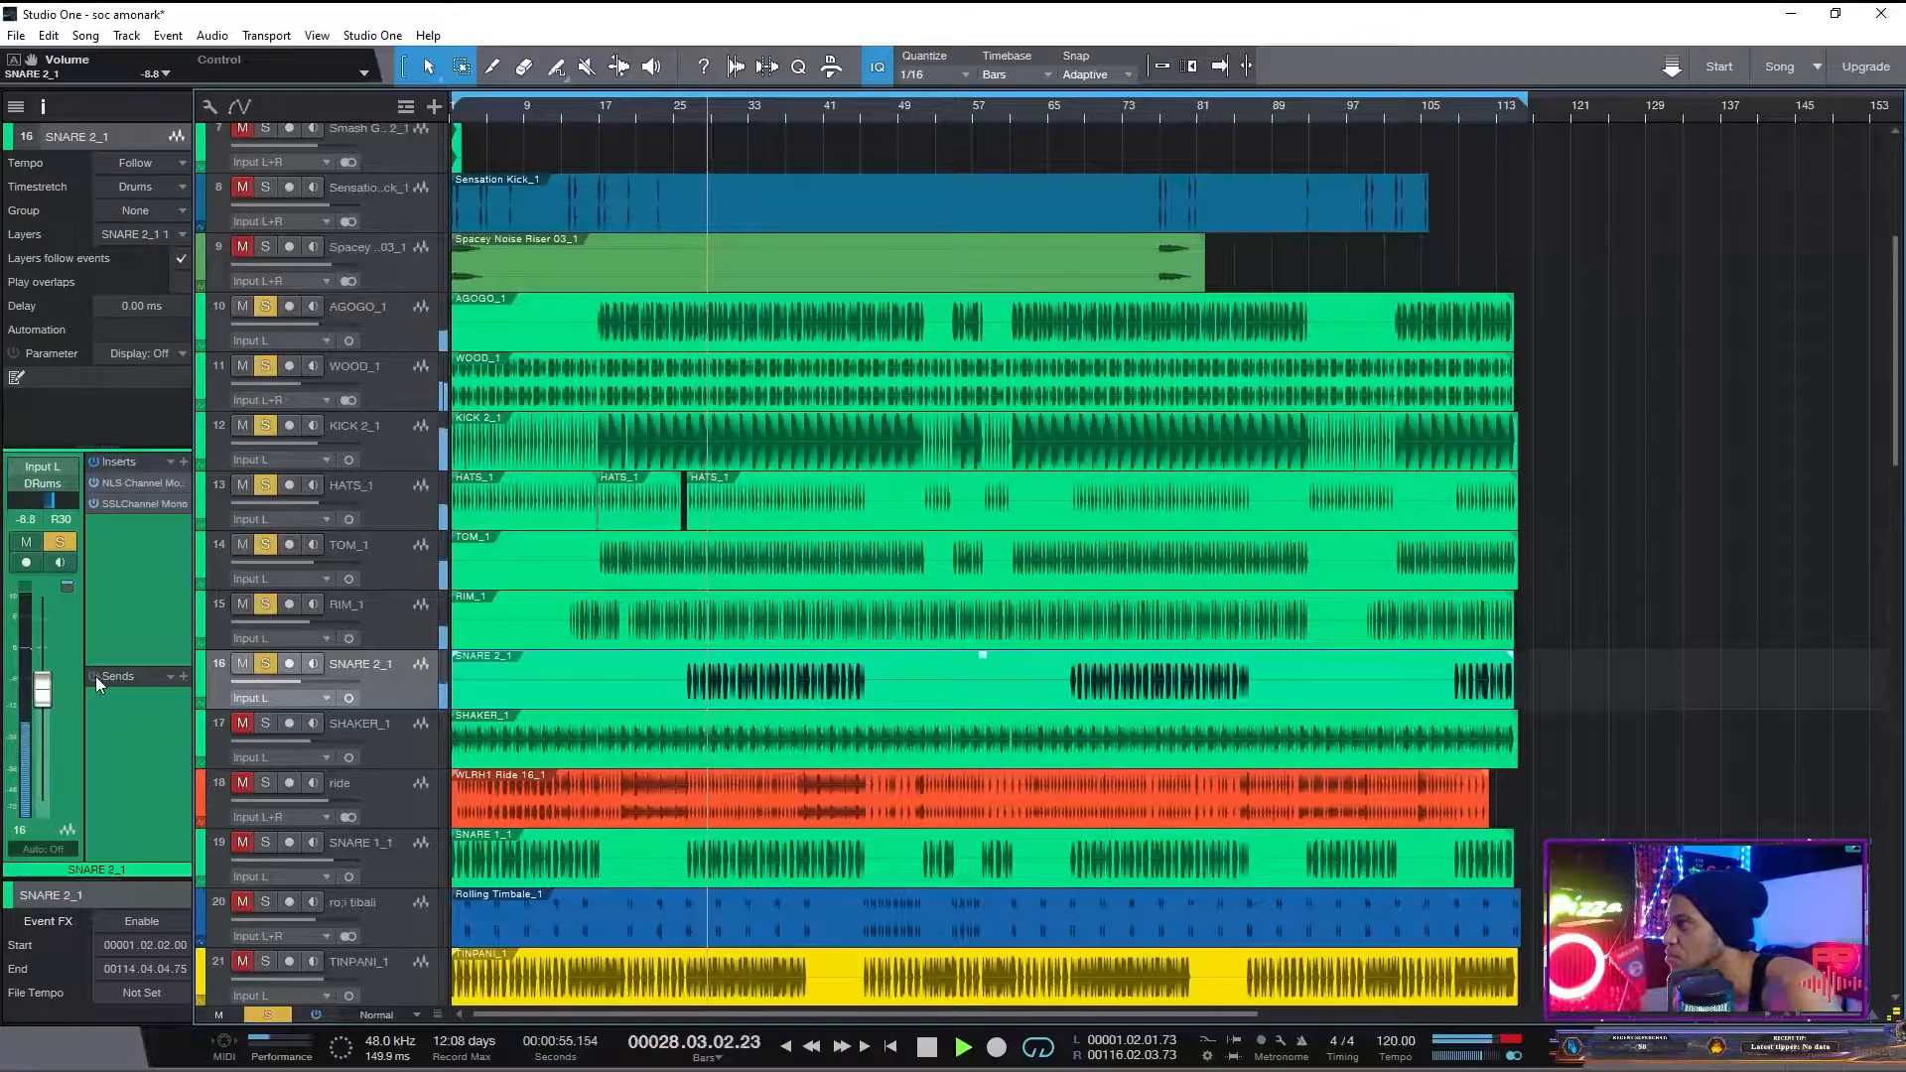
pyautogui.click(247, 729)
pyautogui.click(403, 730)
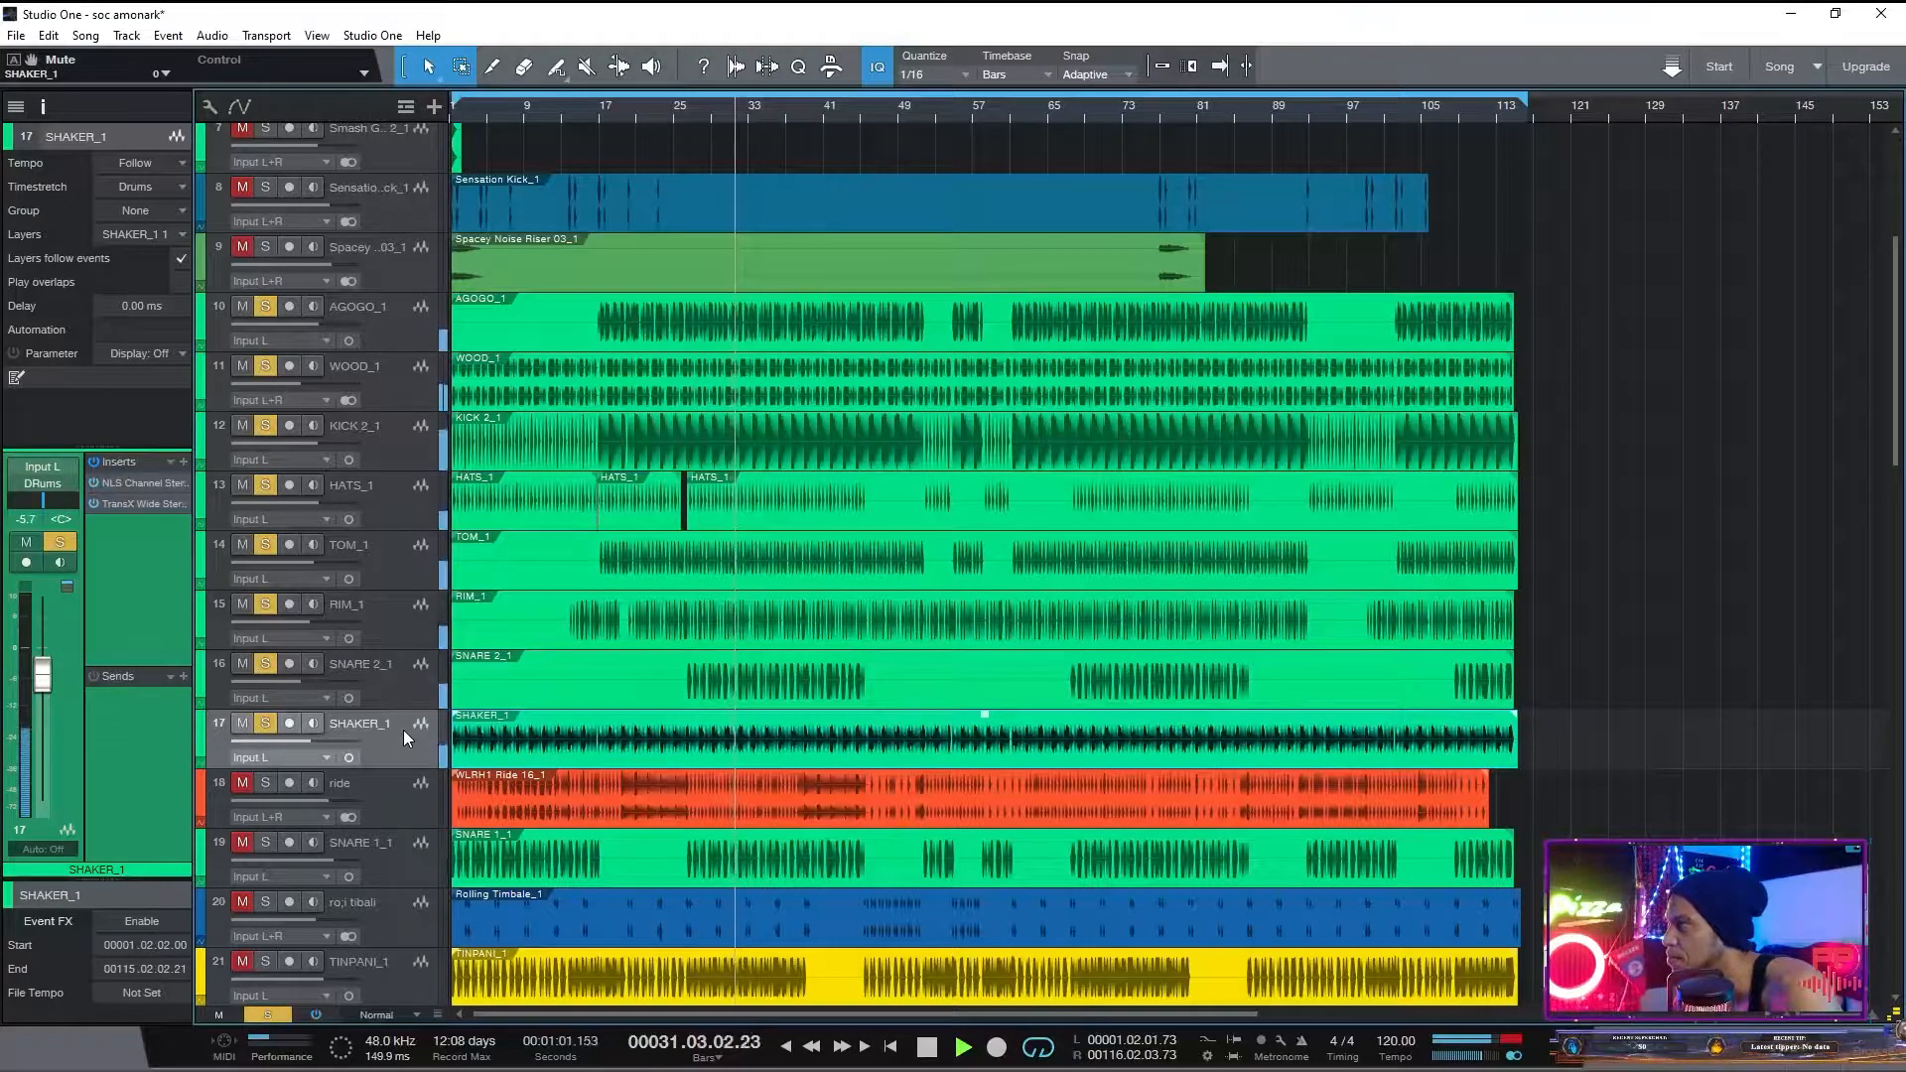
pyautogui.click(372, 790)
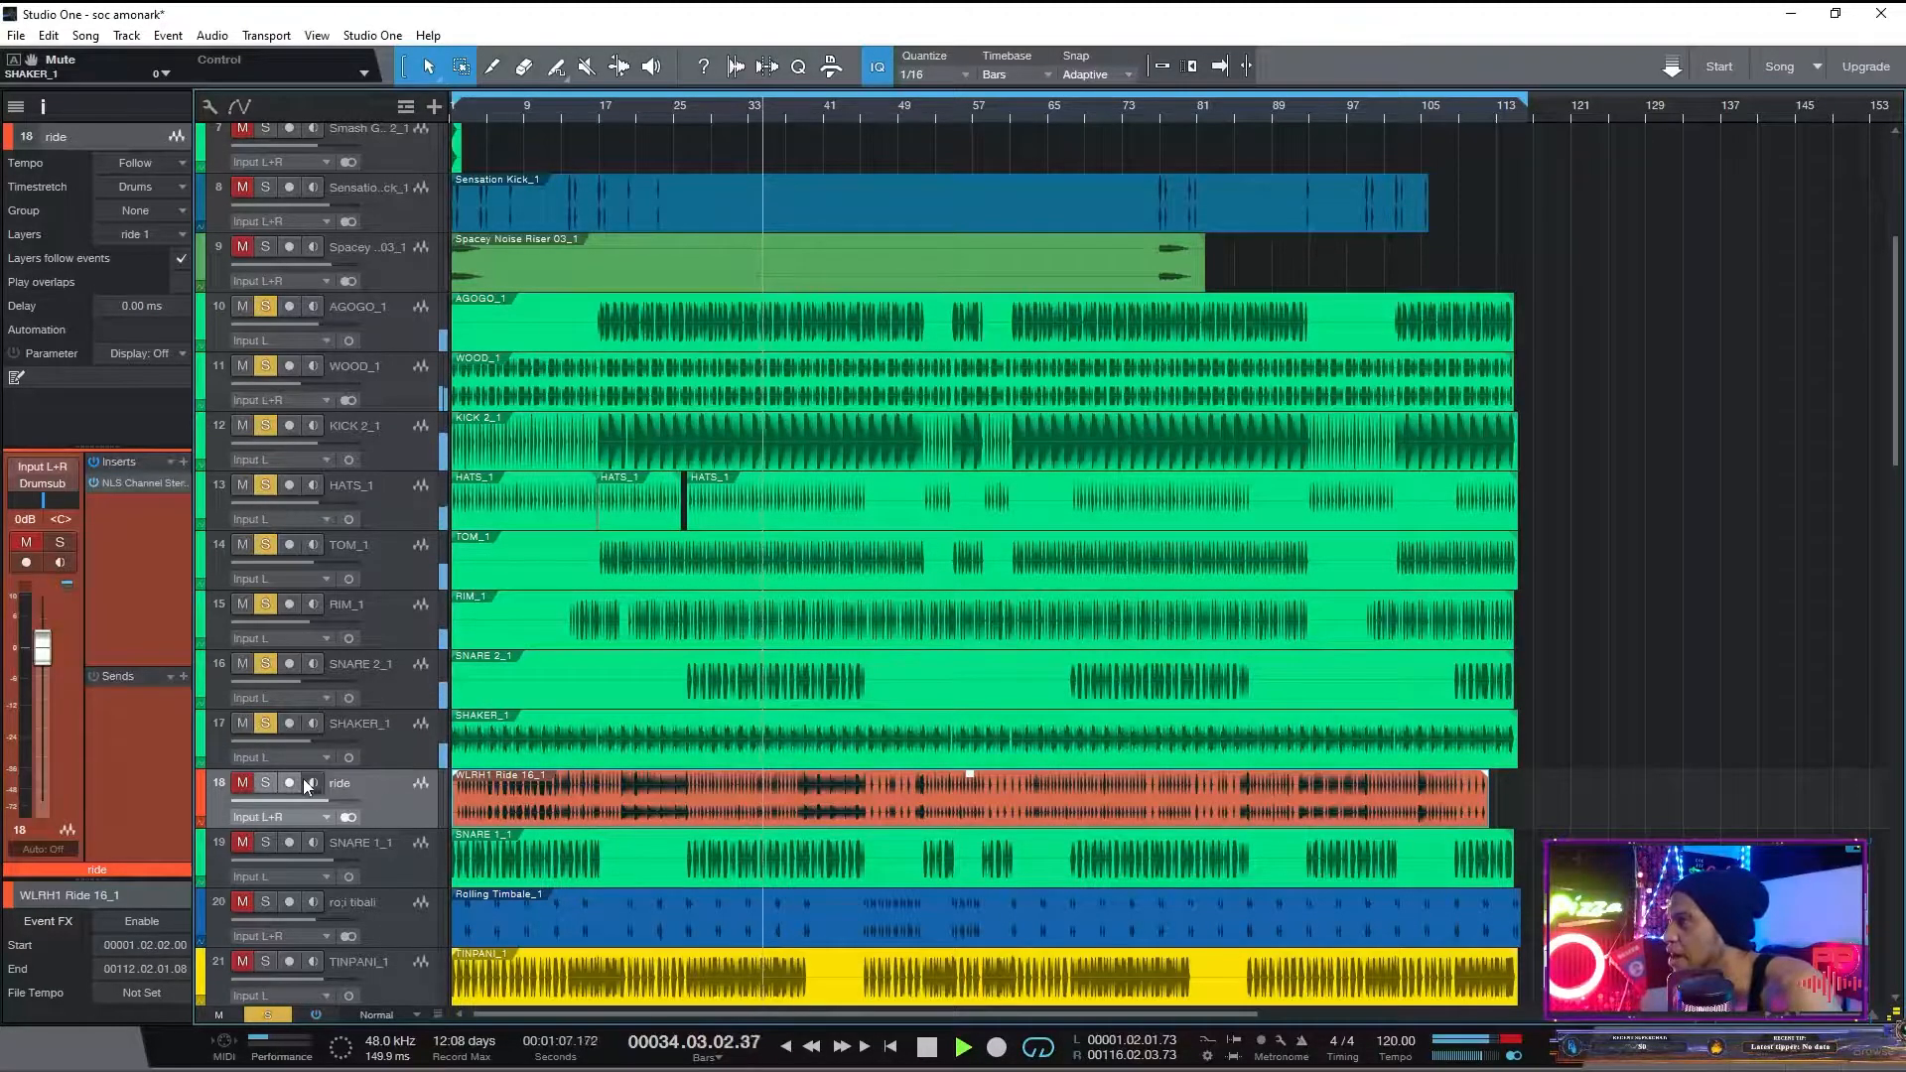
pyautogui.click(241, 783)
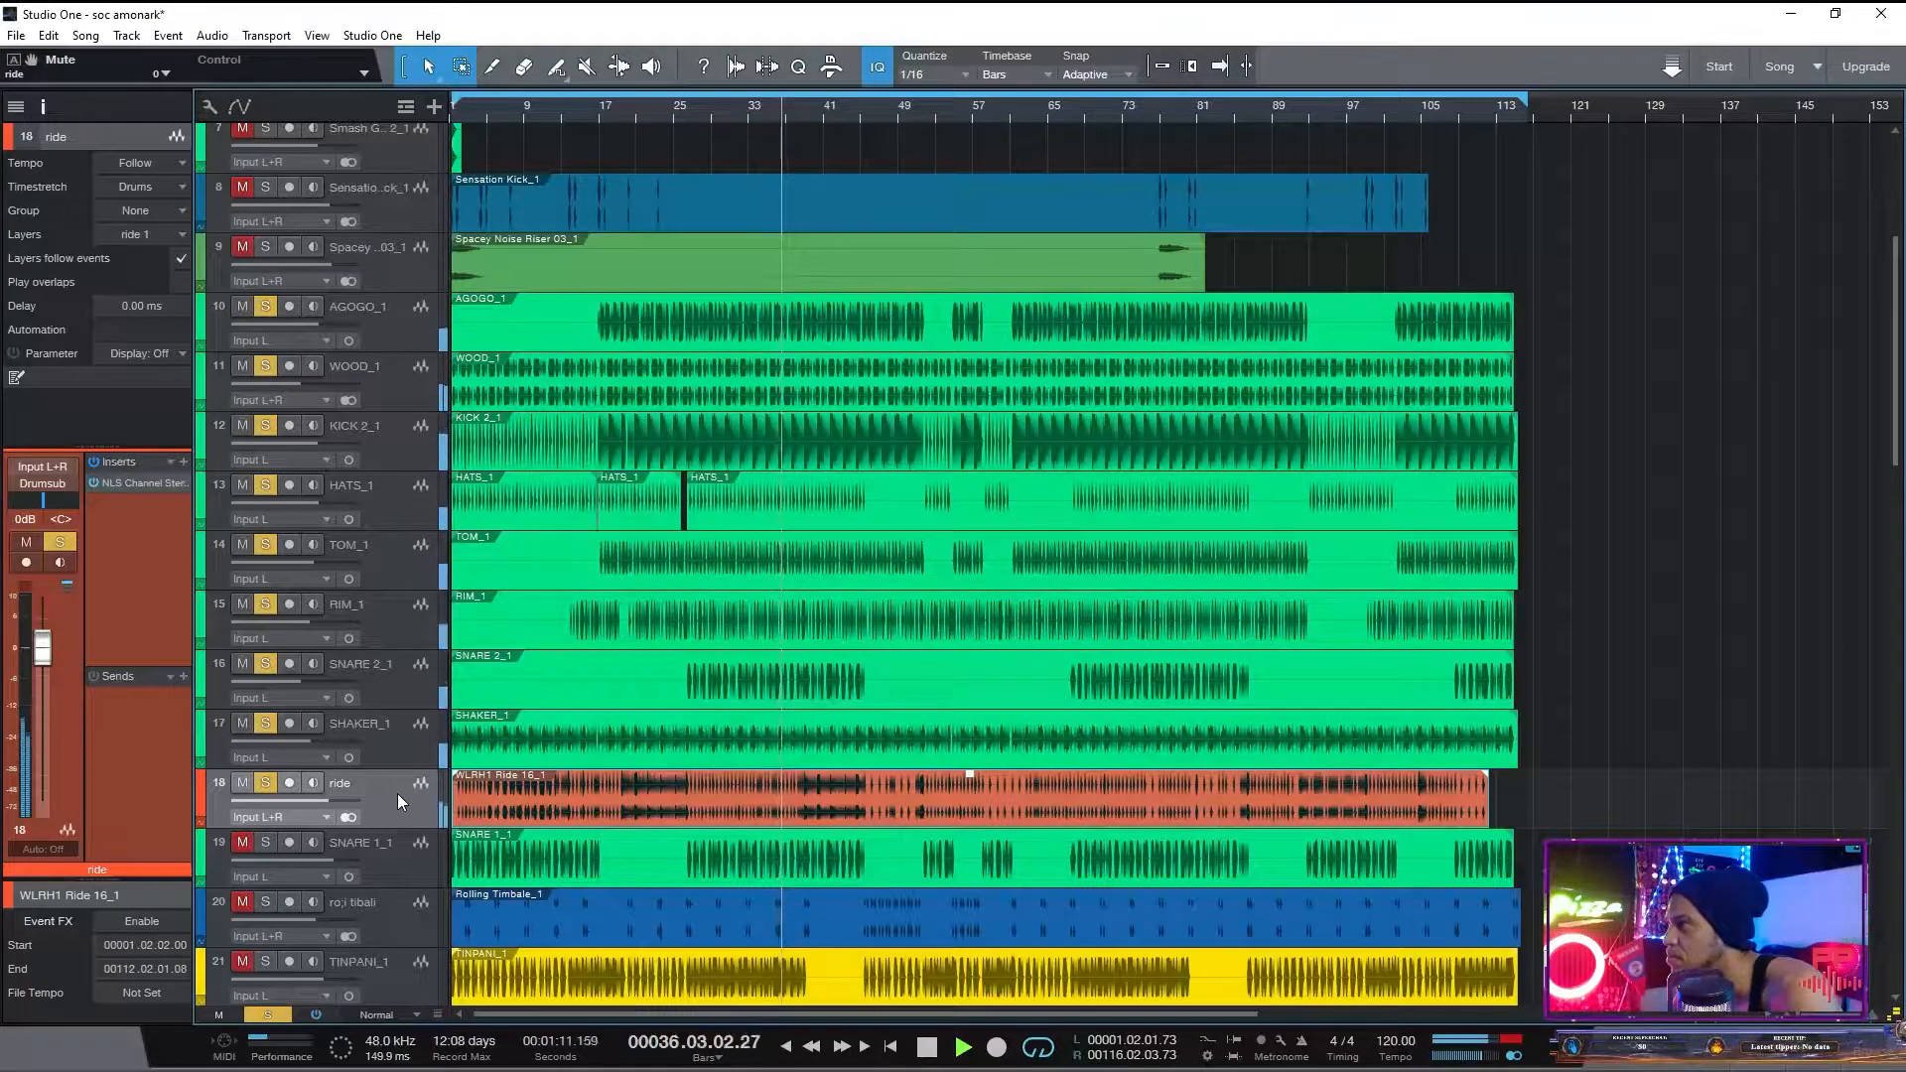
pyautogui.click(396, 741)
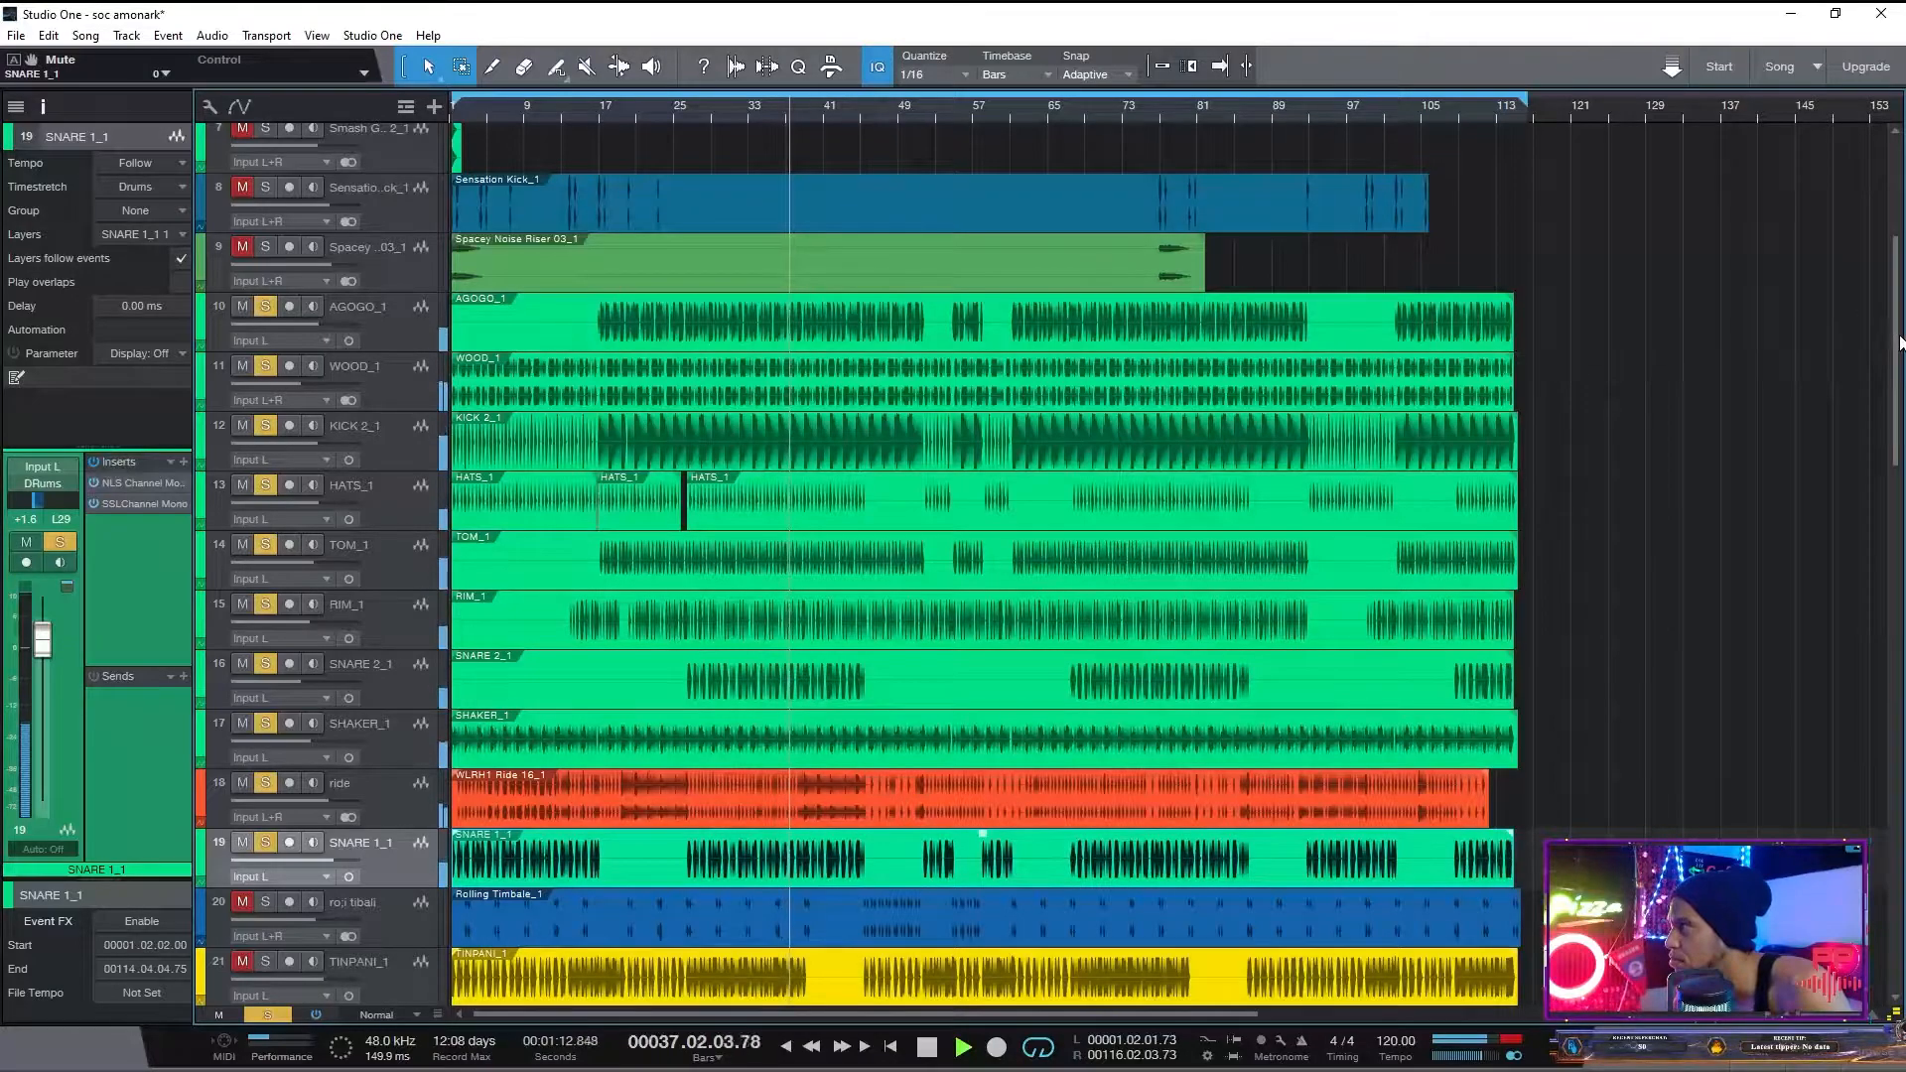
# - Unmute the Rolling Timbale track, show its channel settings and play the song from about bar 14
pyautogui.moveTo(1900, 342); pyautogui.dragTo(1900, 471)
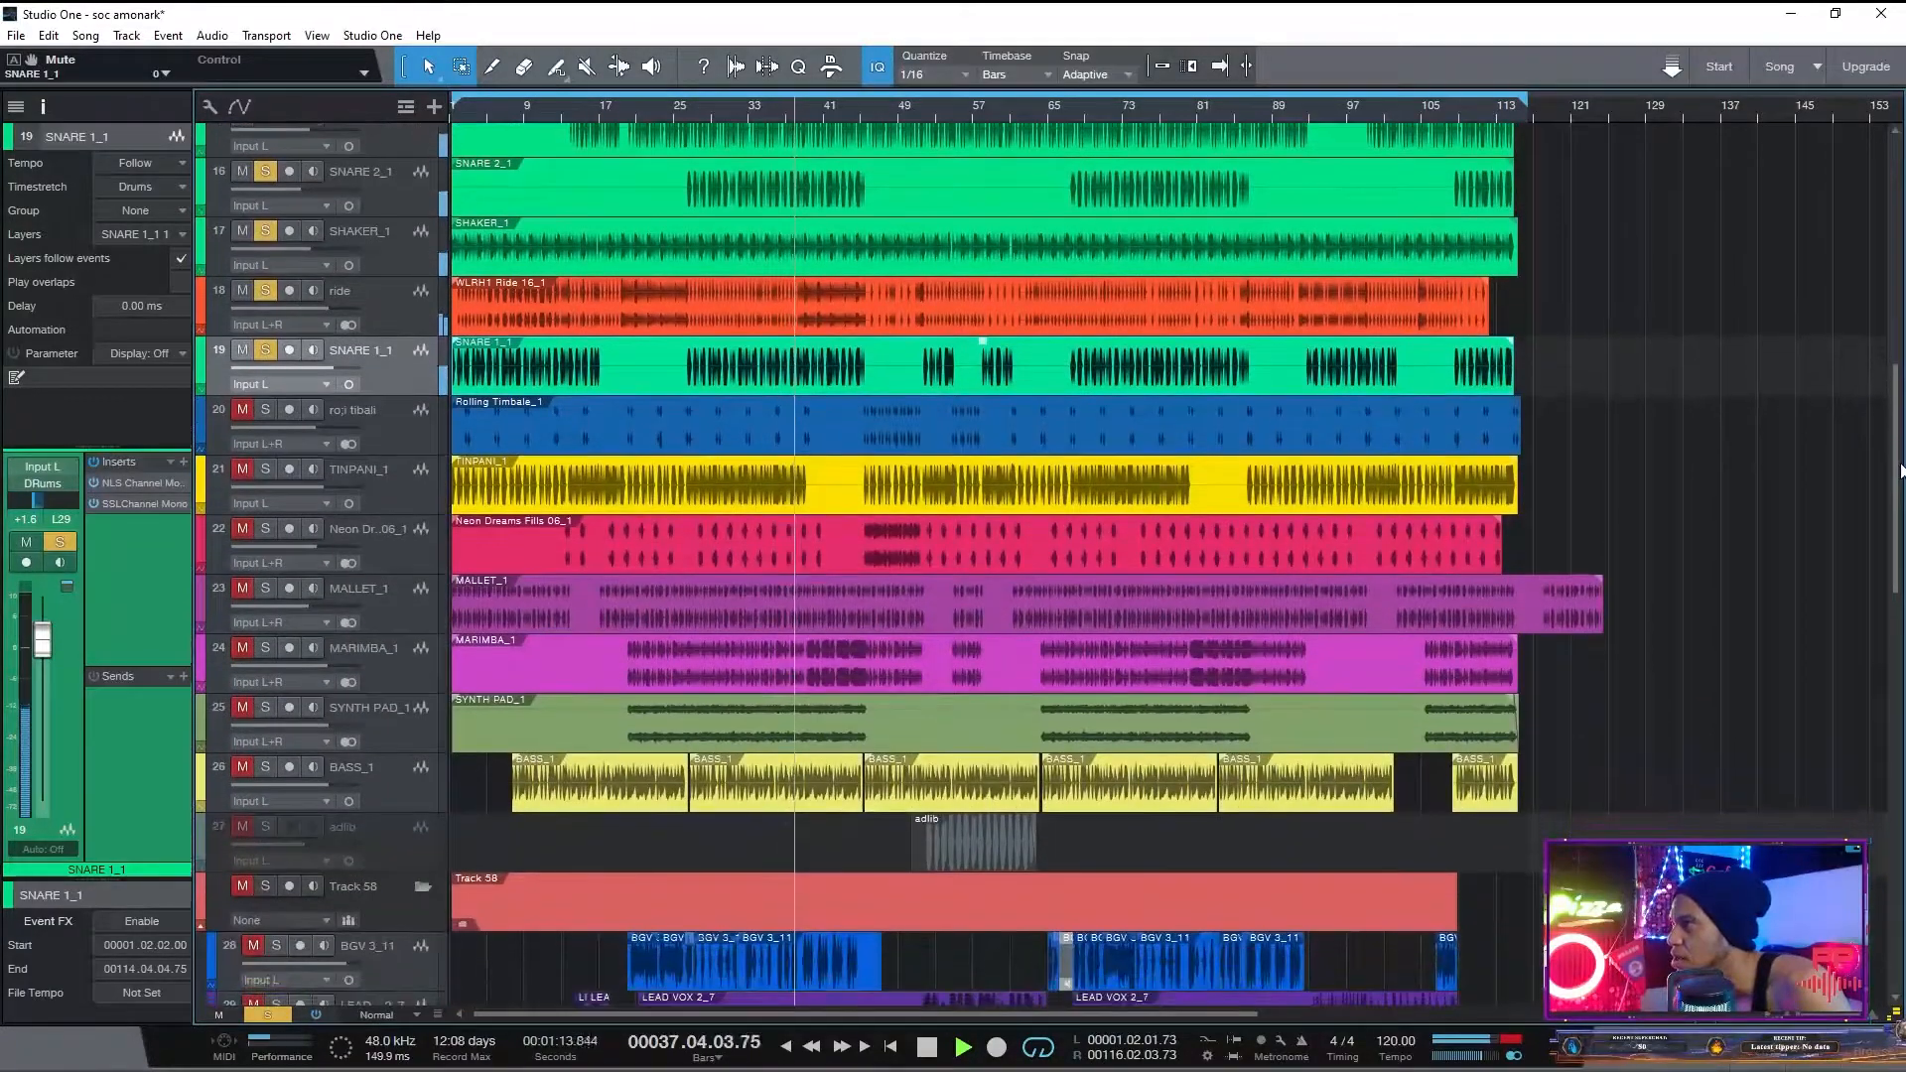
pyautogui.click(245, 408)
pyautogui.click(401, 413)
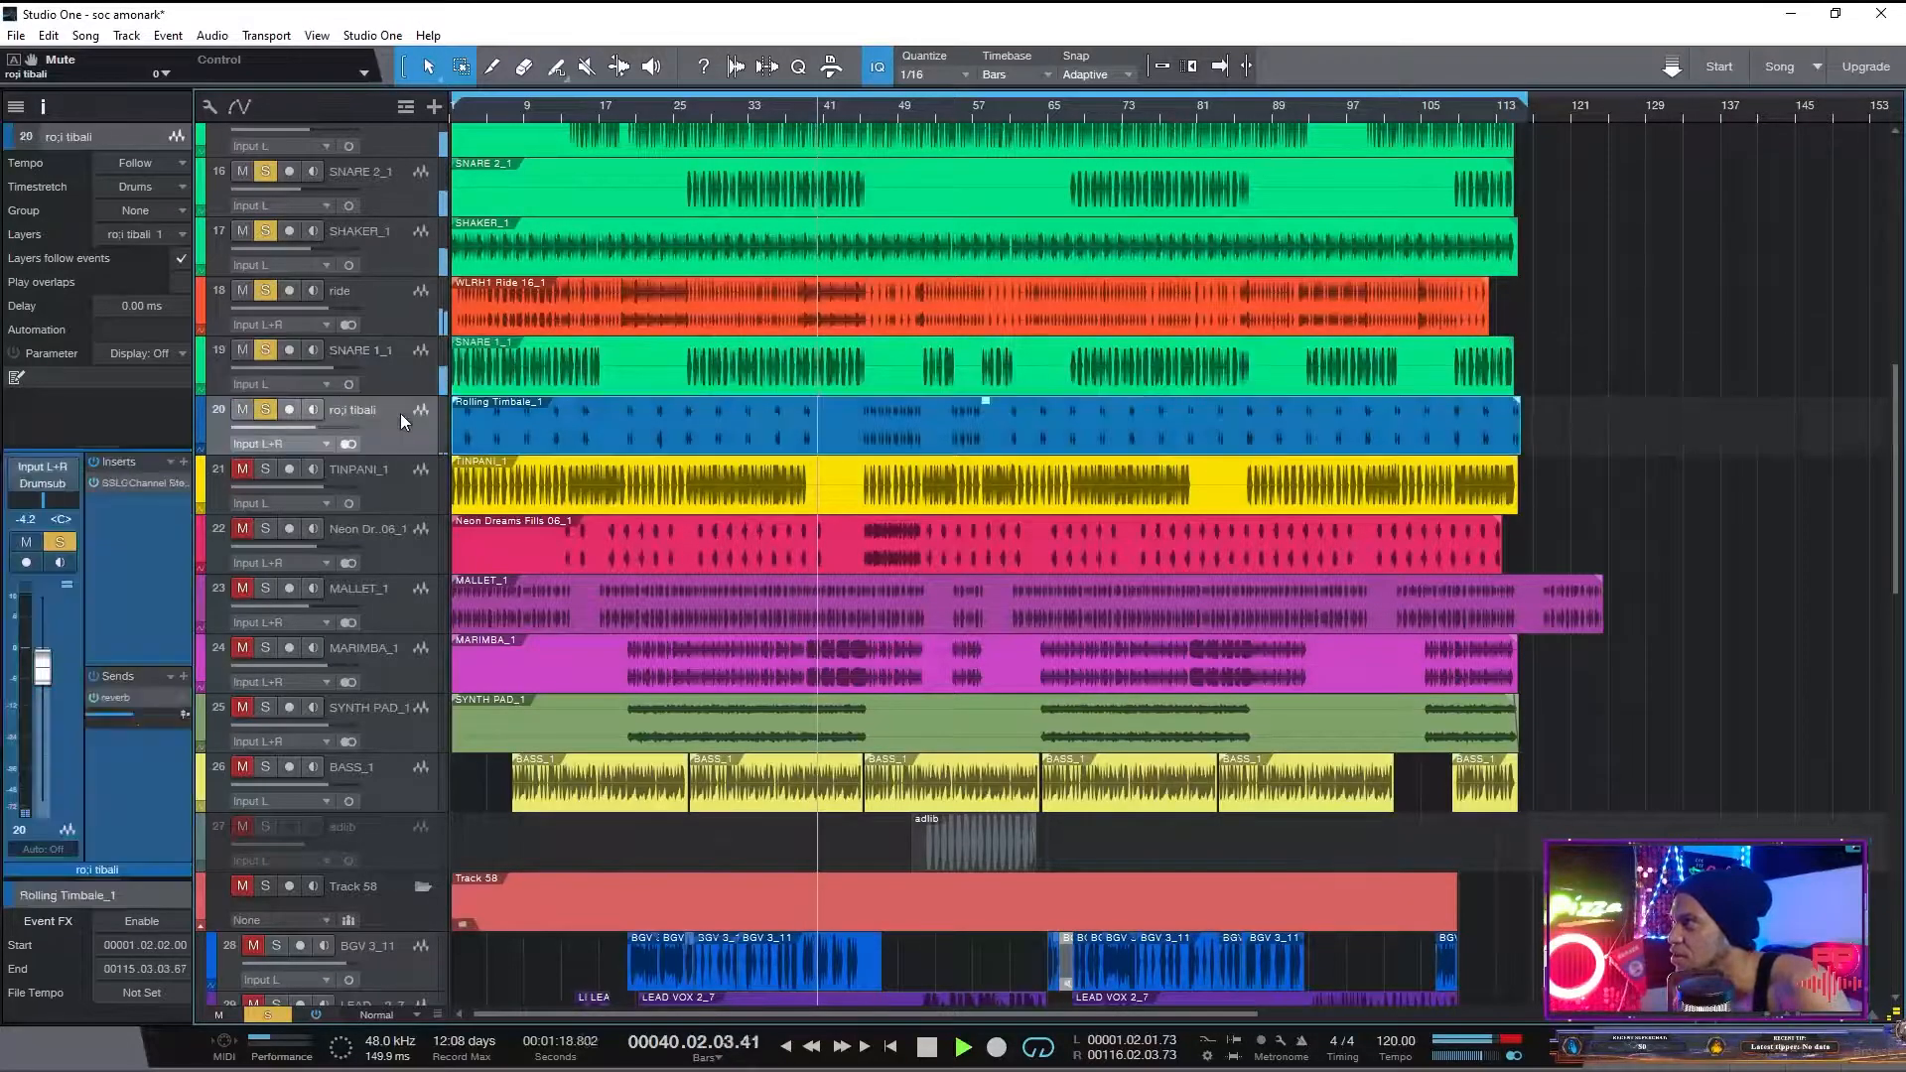
pyautogui.click(572, 104)
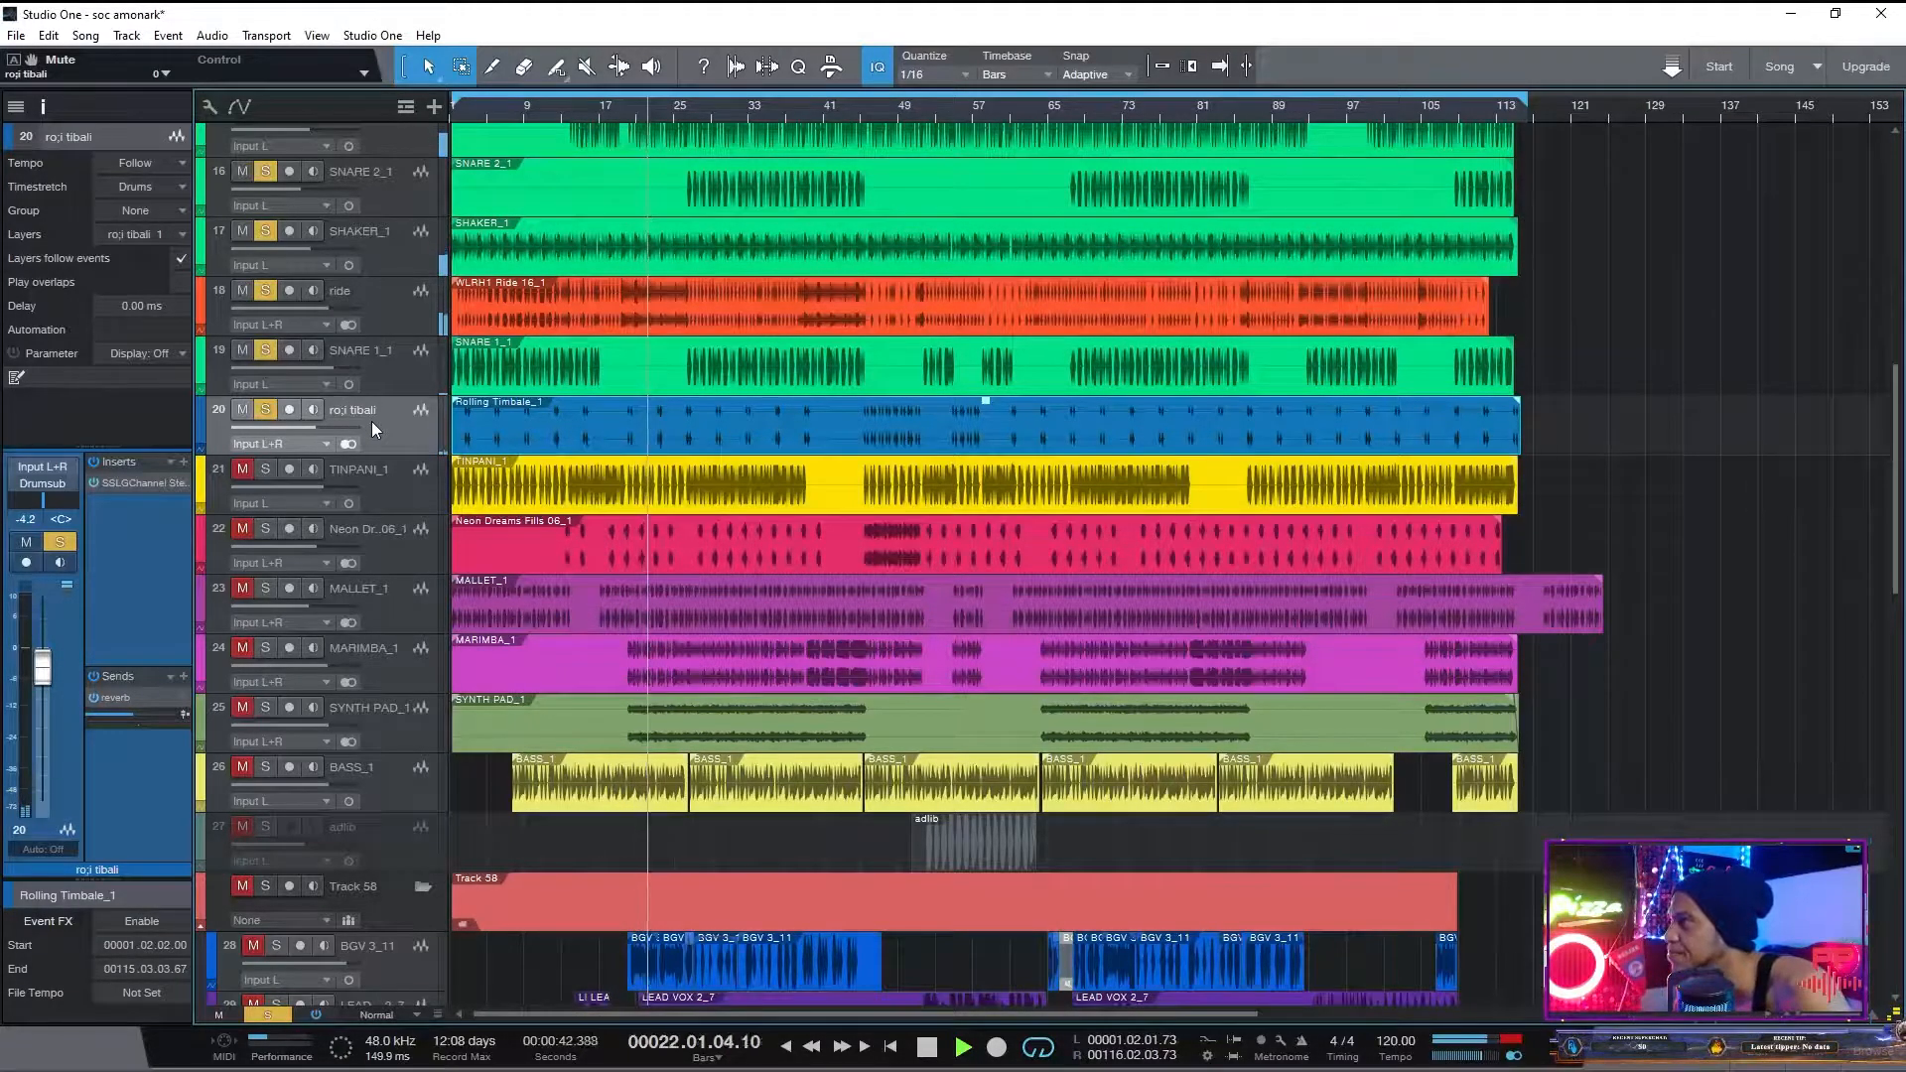
# - Unmute the TINPANI_1 track, listen to it with the other drums and stop playback
pyautogui.click(385, 497)
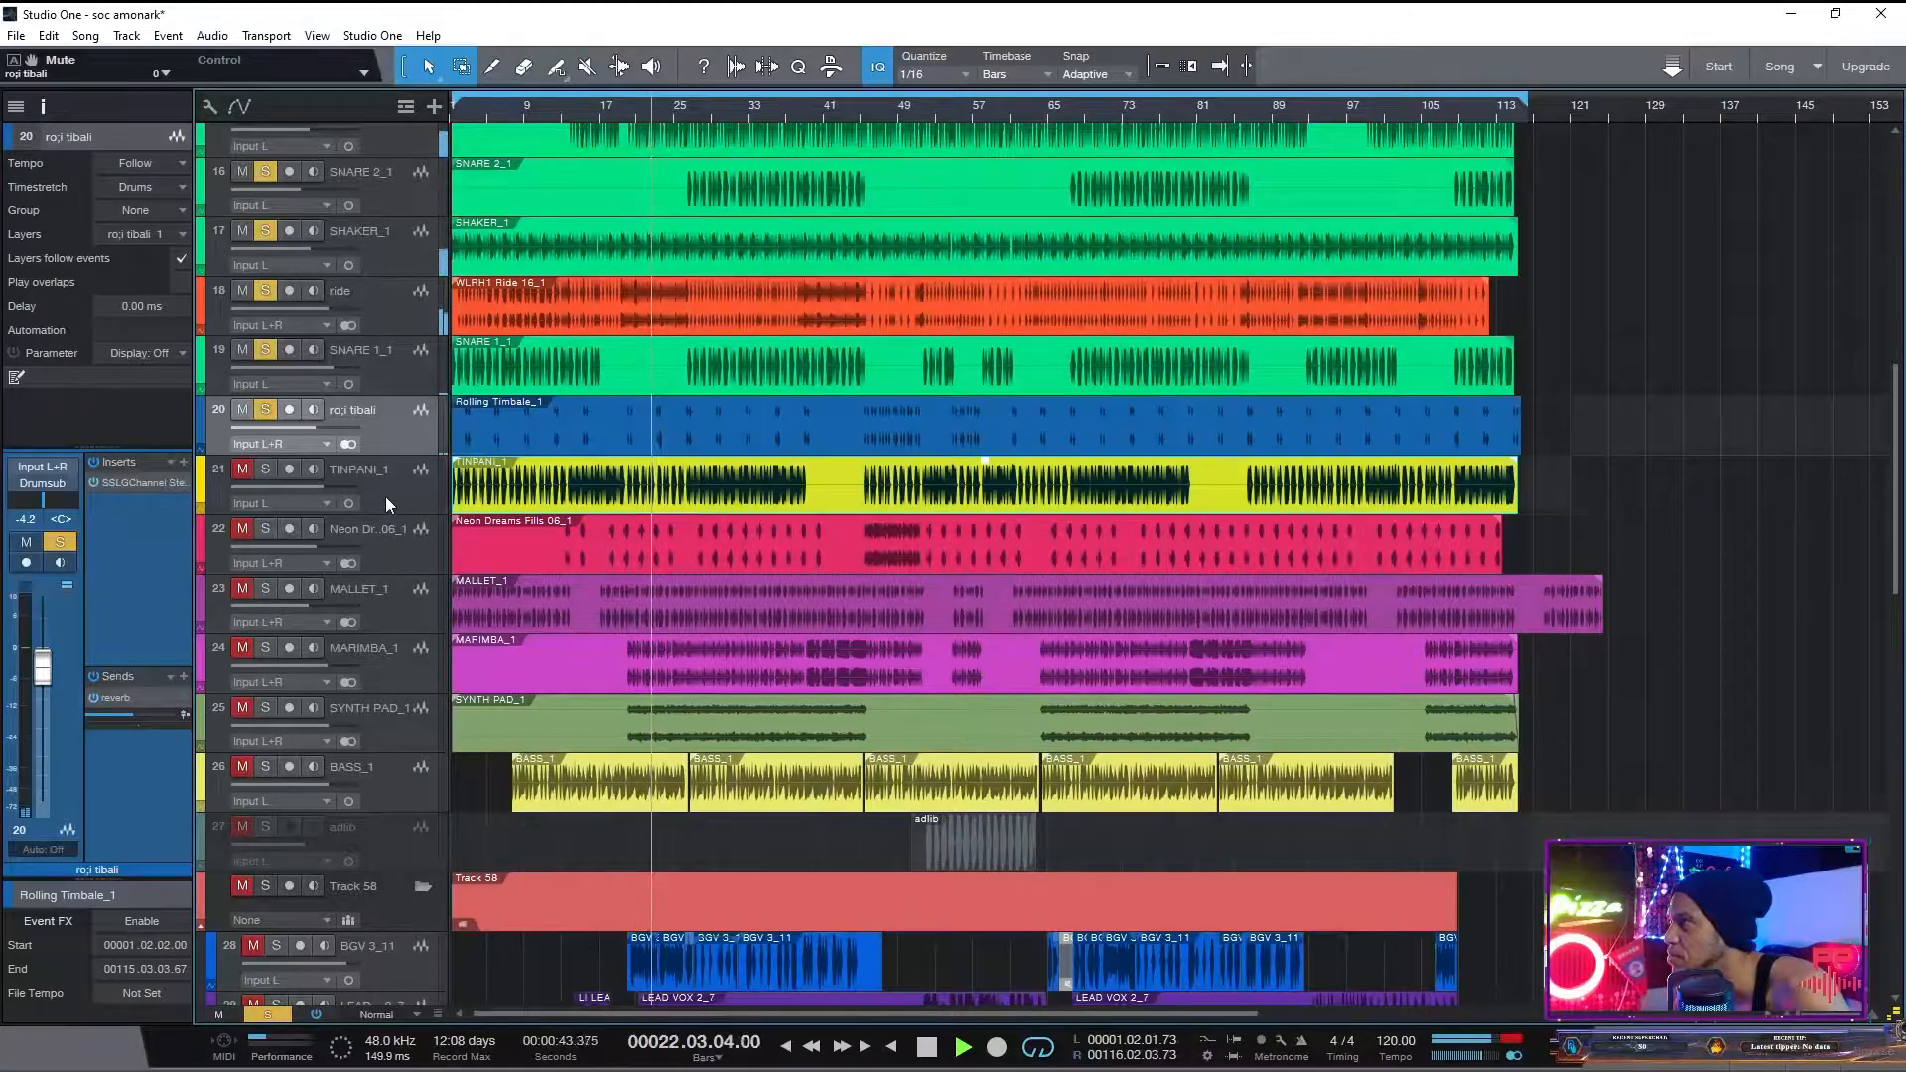
pyautogui.click(242, 469)
pyautogui.click(265, 468)
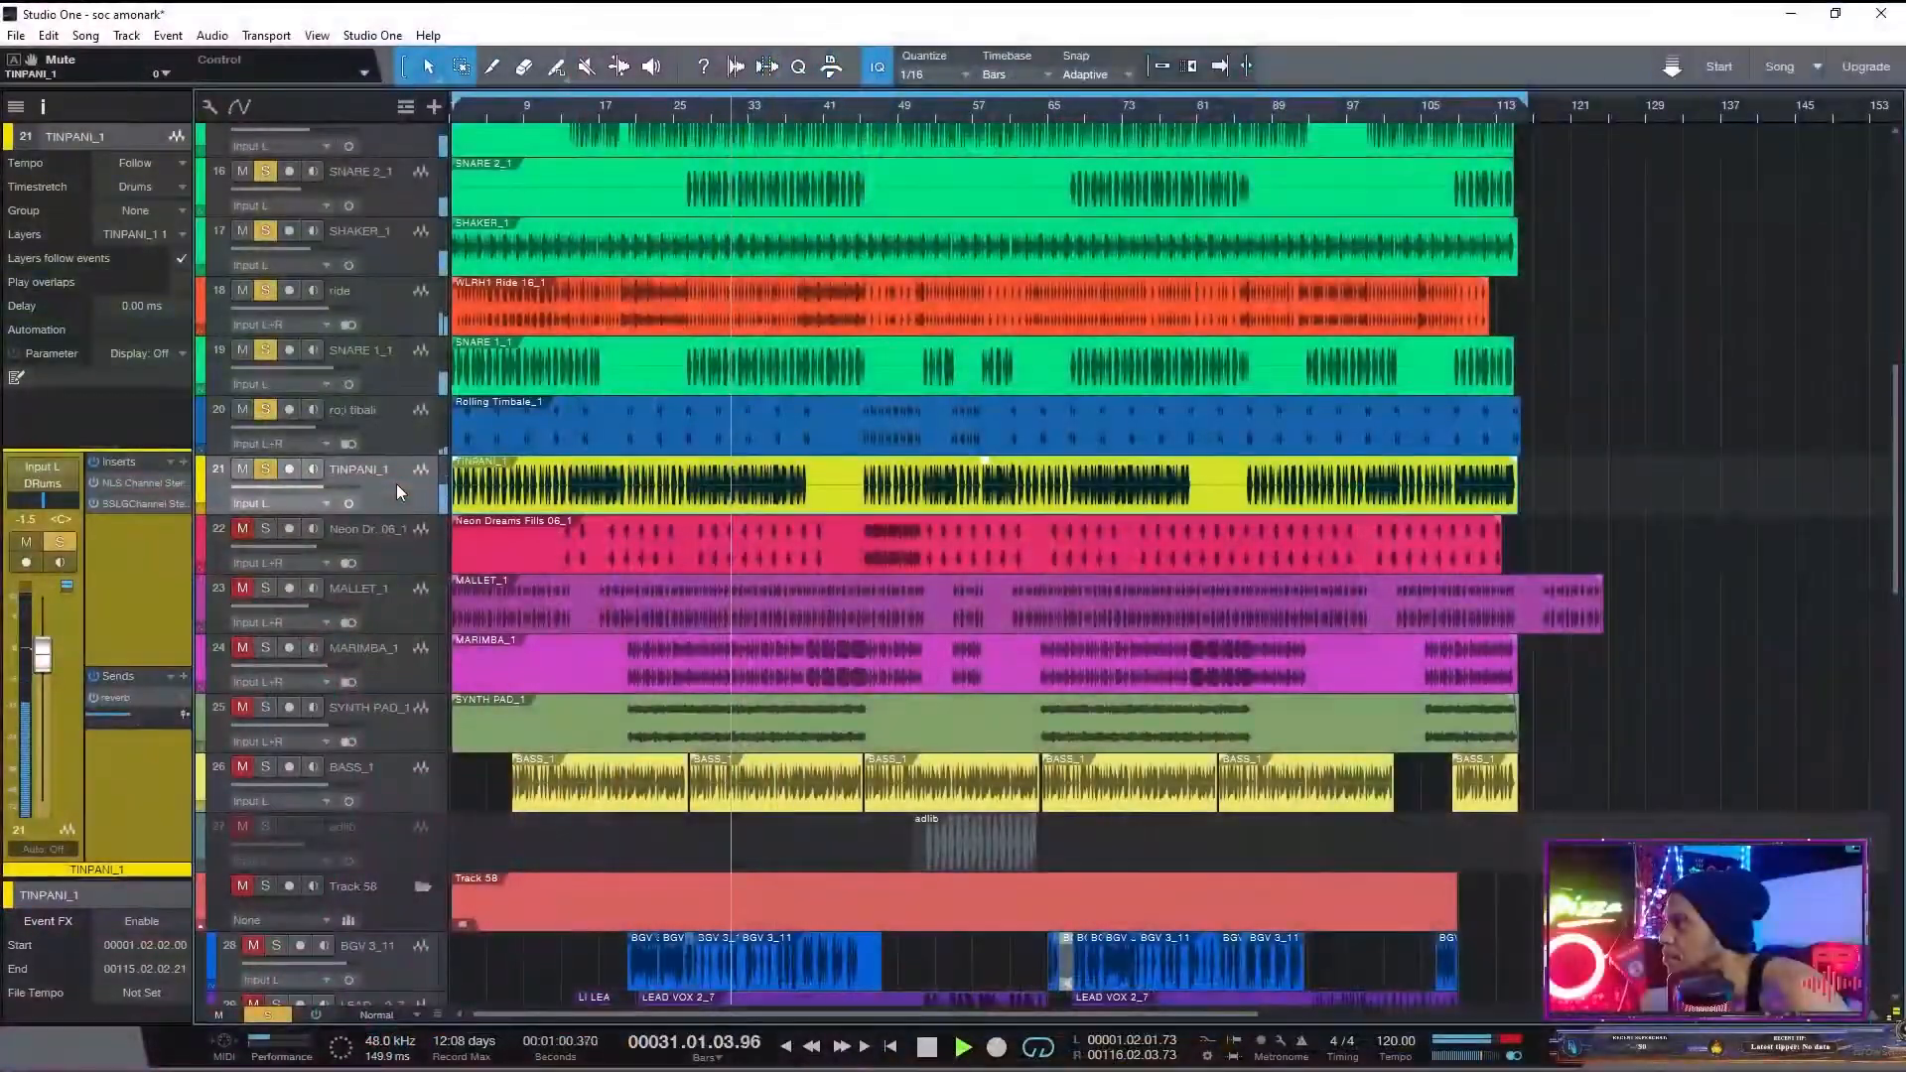
pyautogui.press('space')
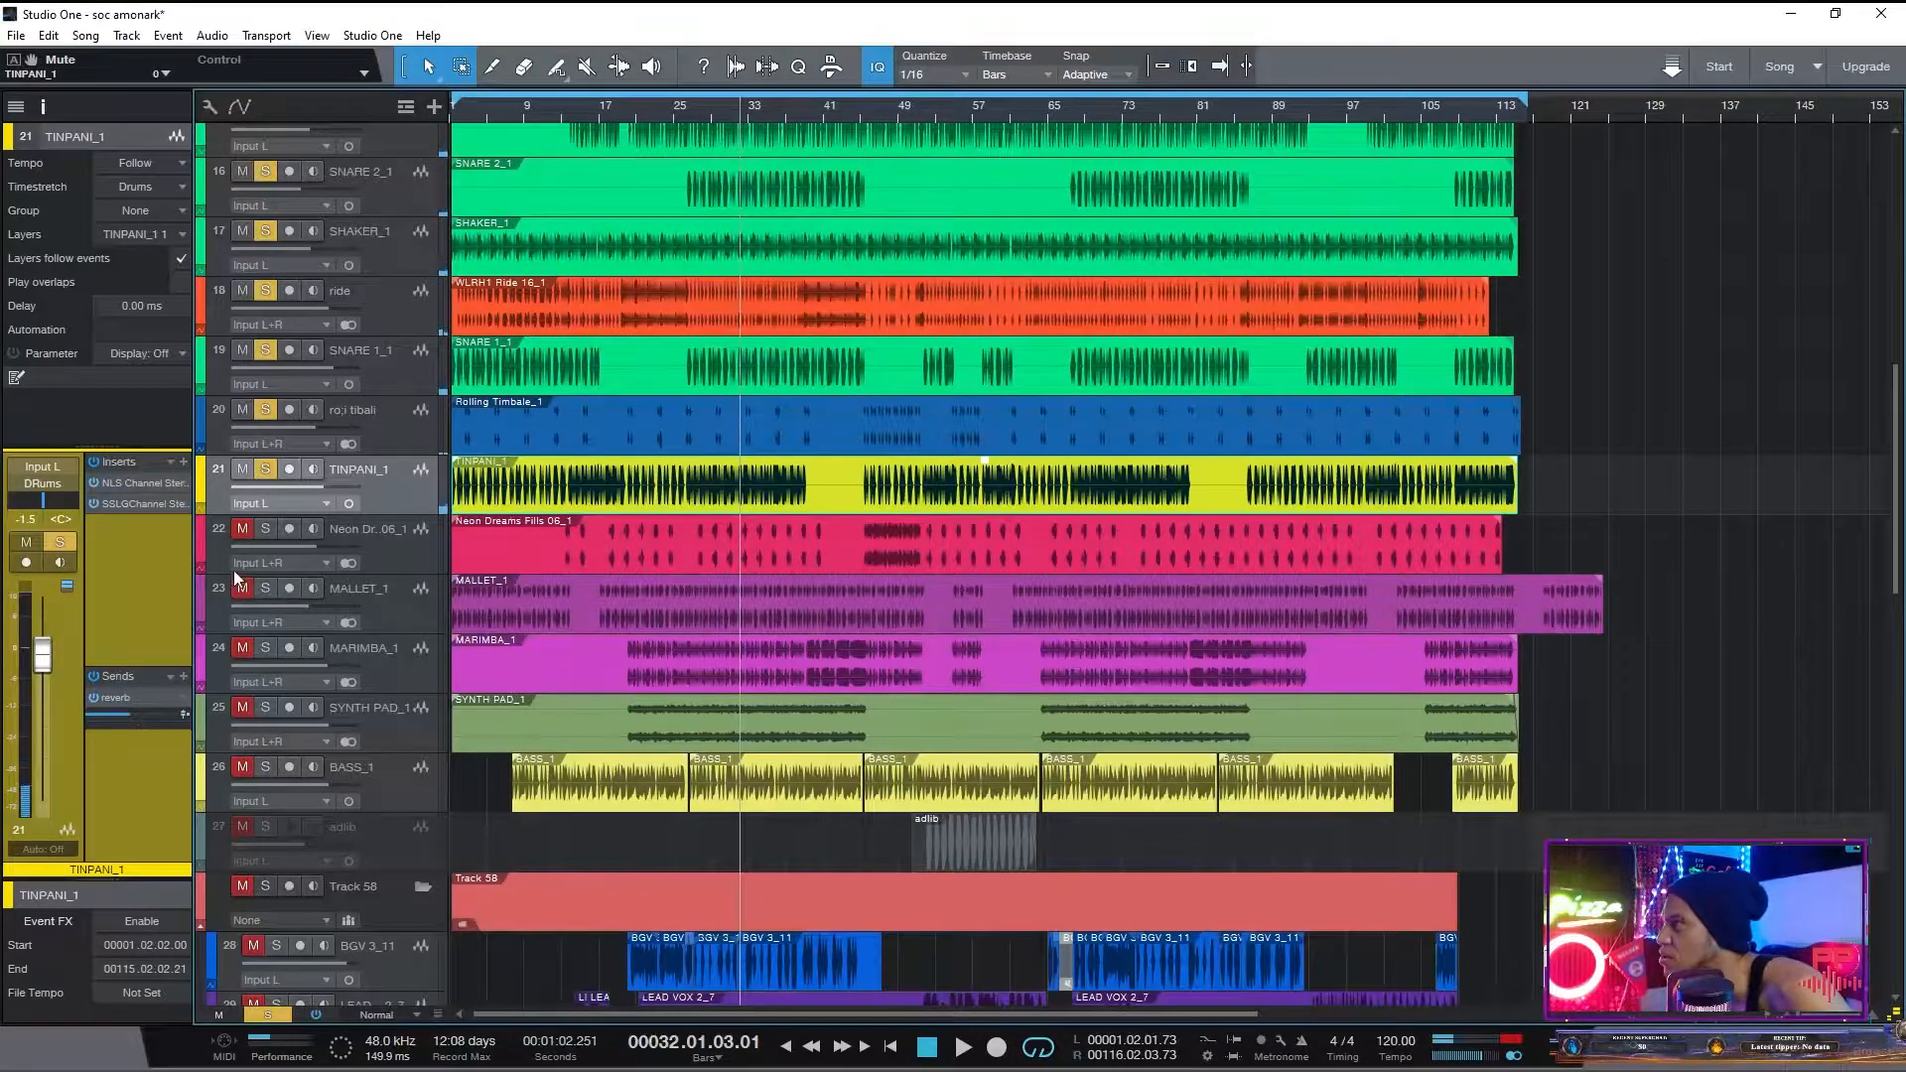
# - Select and unmute the Neon Dreams Fills 06_1 track, play it with the drums and stop playback
pyautogui.click(397, 539)
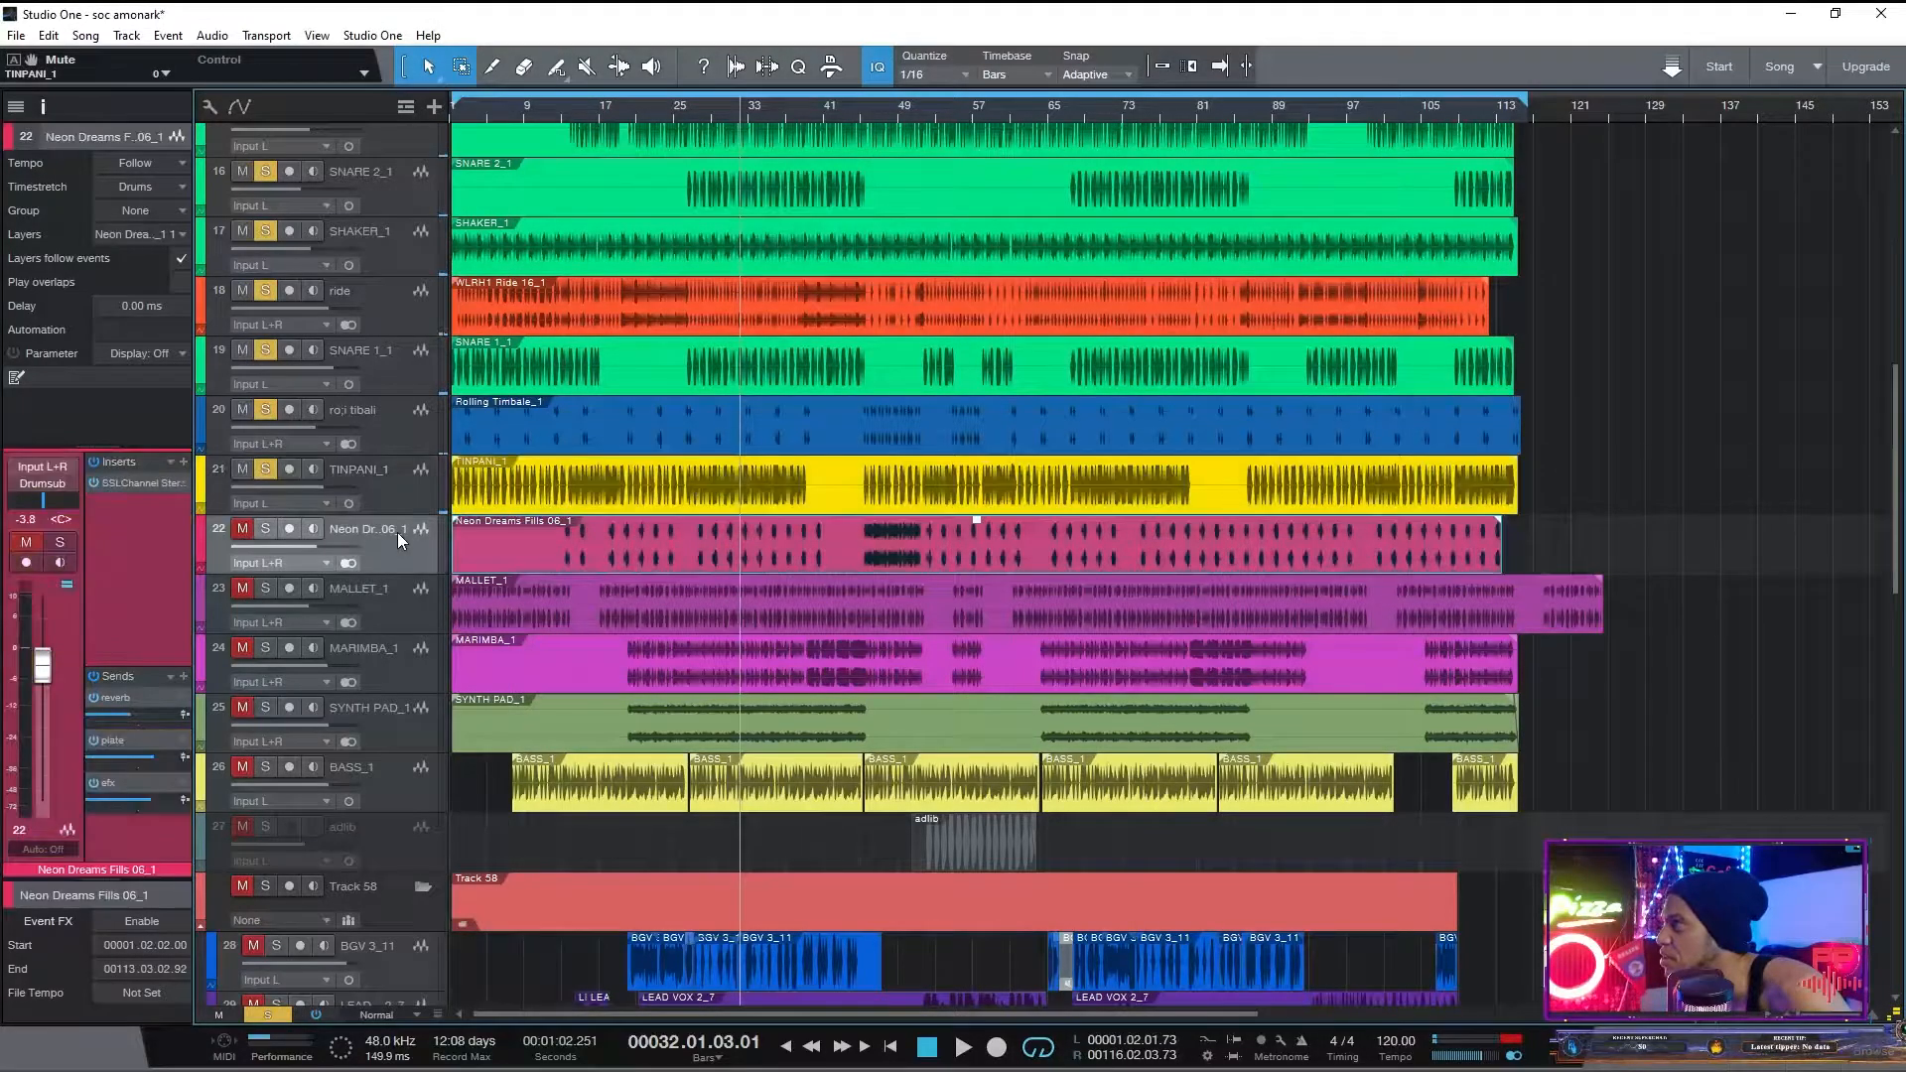
pyautogui.click(254, 526)
pyautogui.press('space')
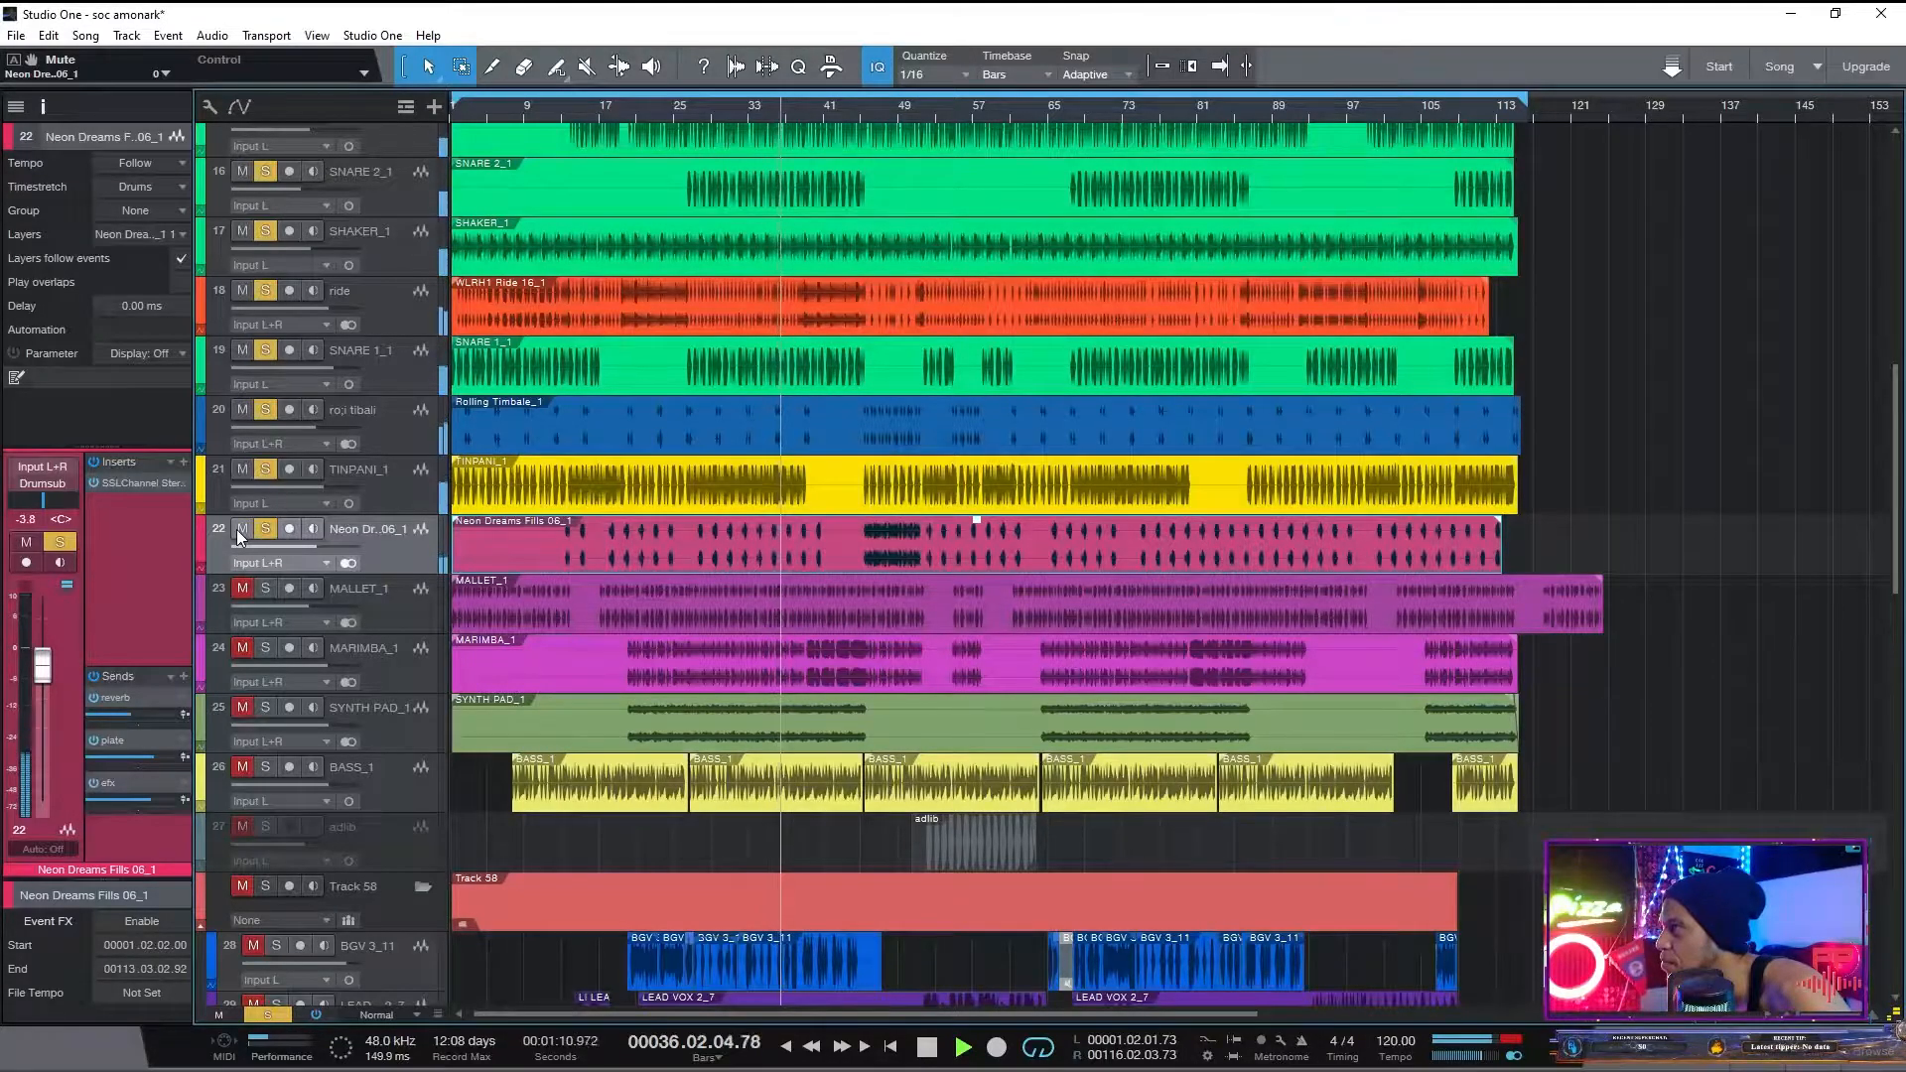
pyautogui.press('space')
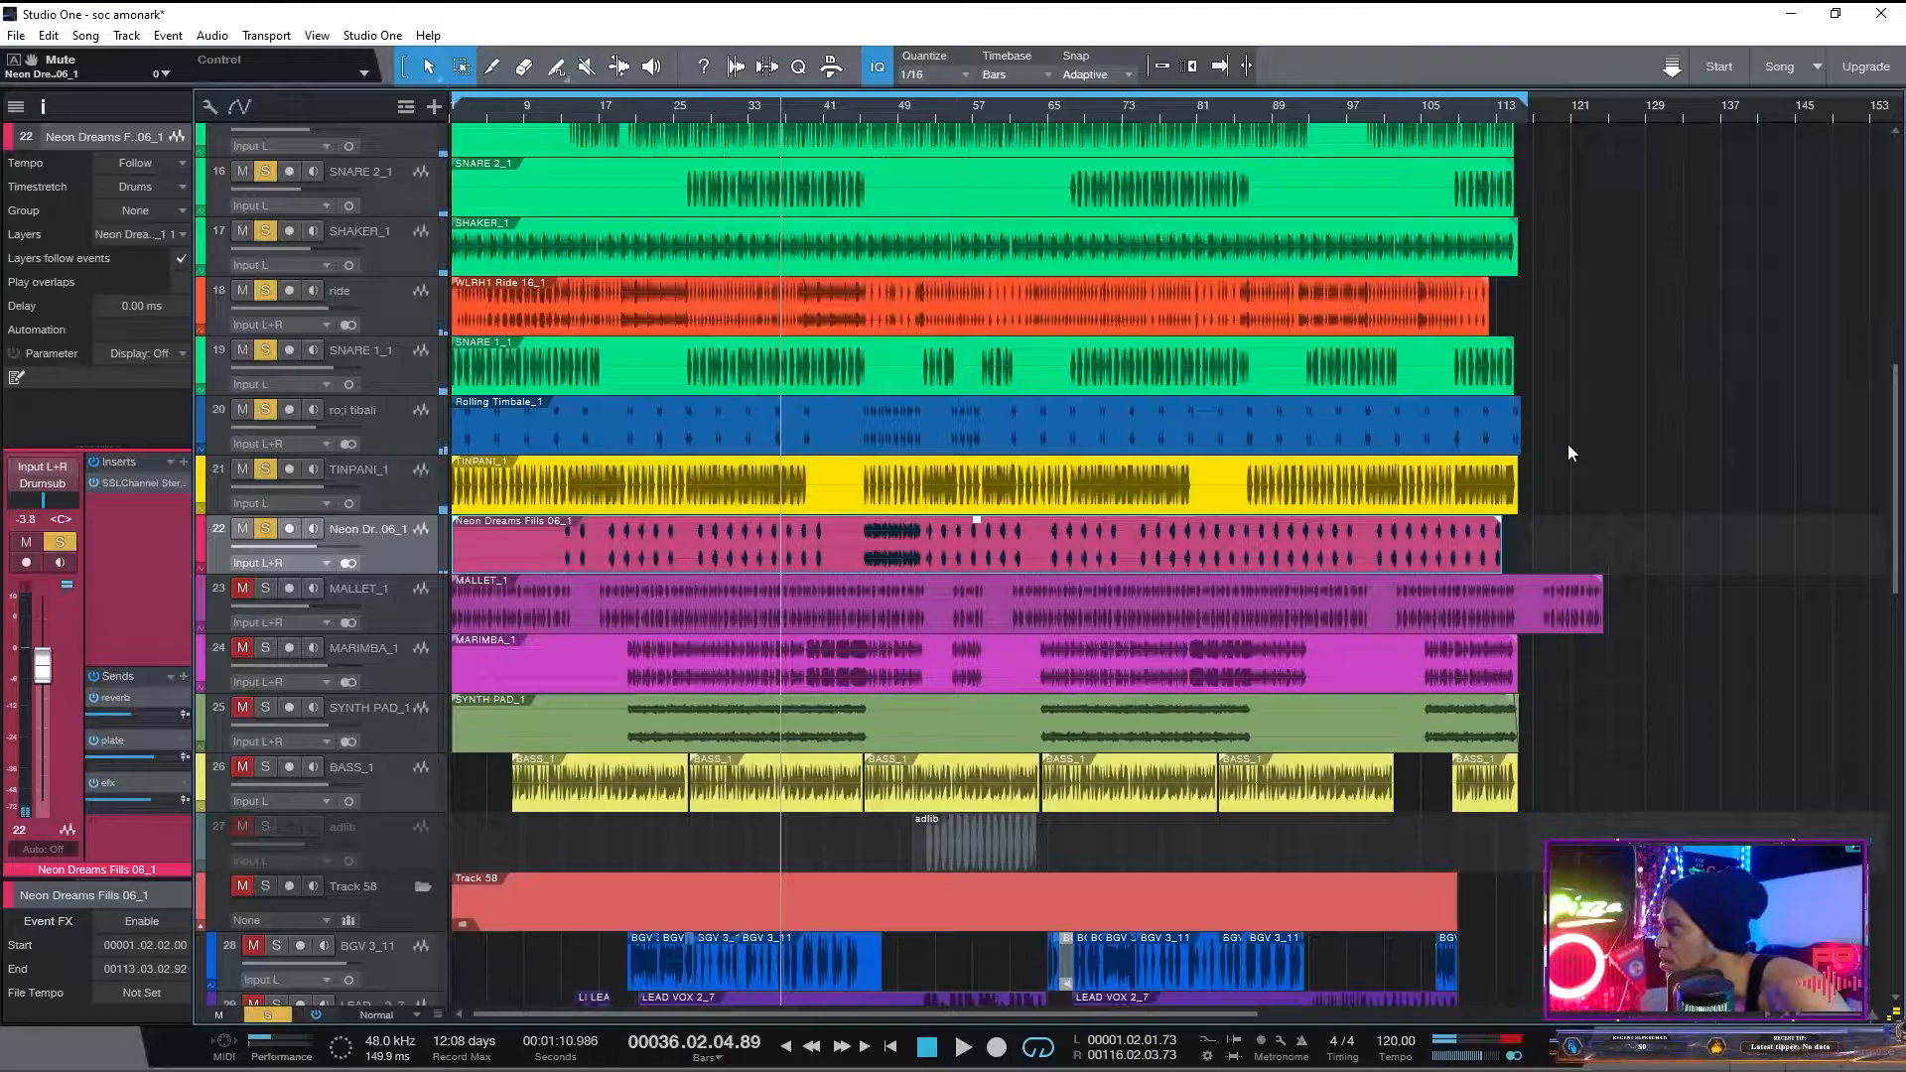
# - Play from about bar 26 with BRASS_1 unmuted, and briefly audition BRASS2_1 before muting it again
pyautogui.moveTo(1899, 428); pyautogui.dragTo(1901, 139)
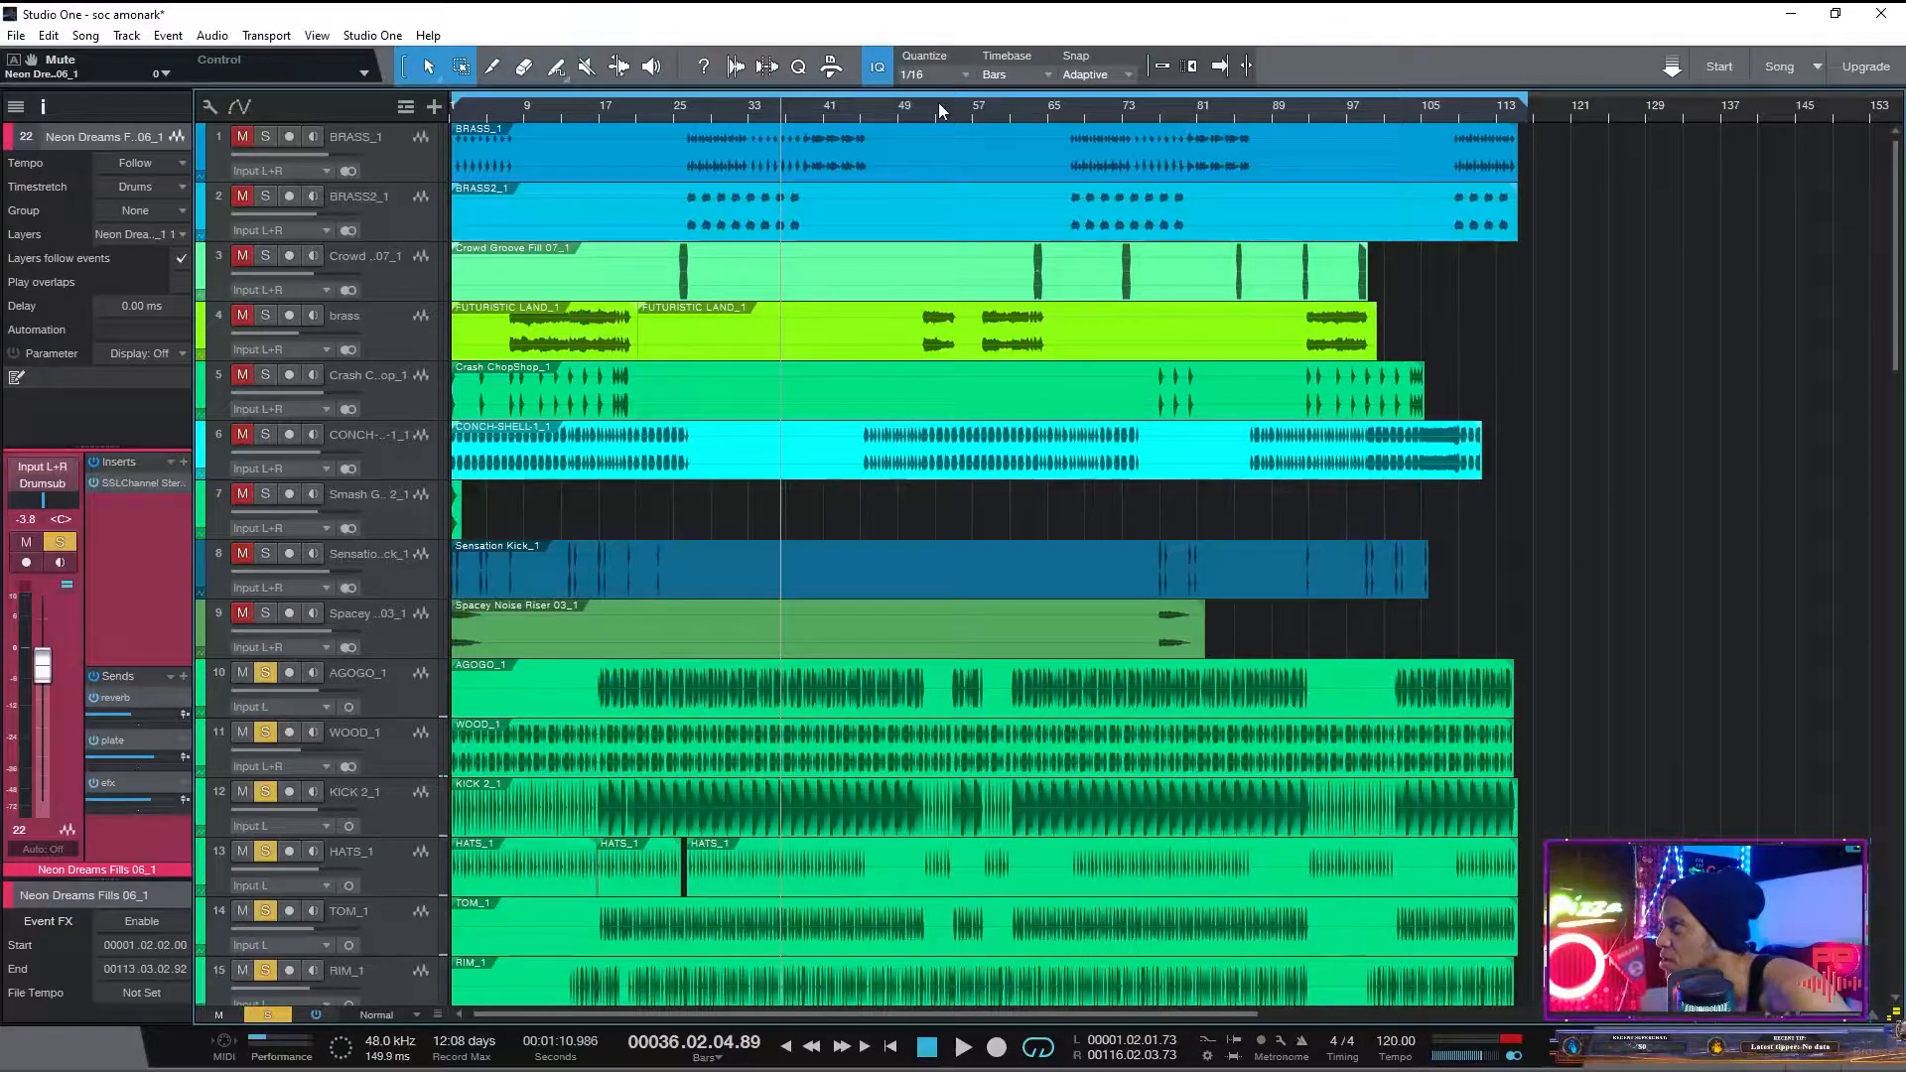
pyautogui.click(687, 105)
pyautogui.press('space')
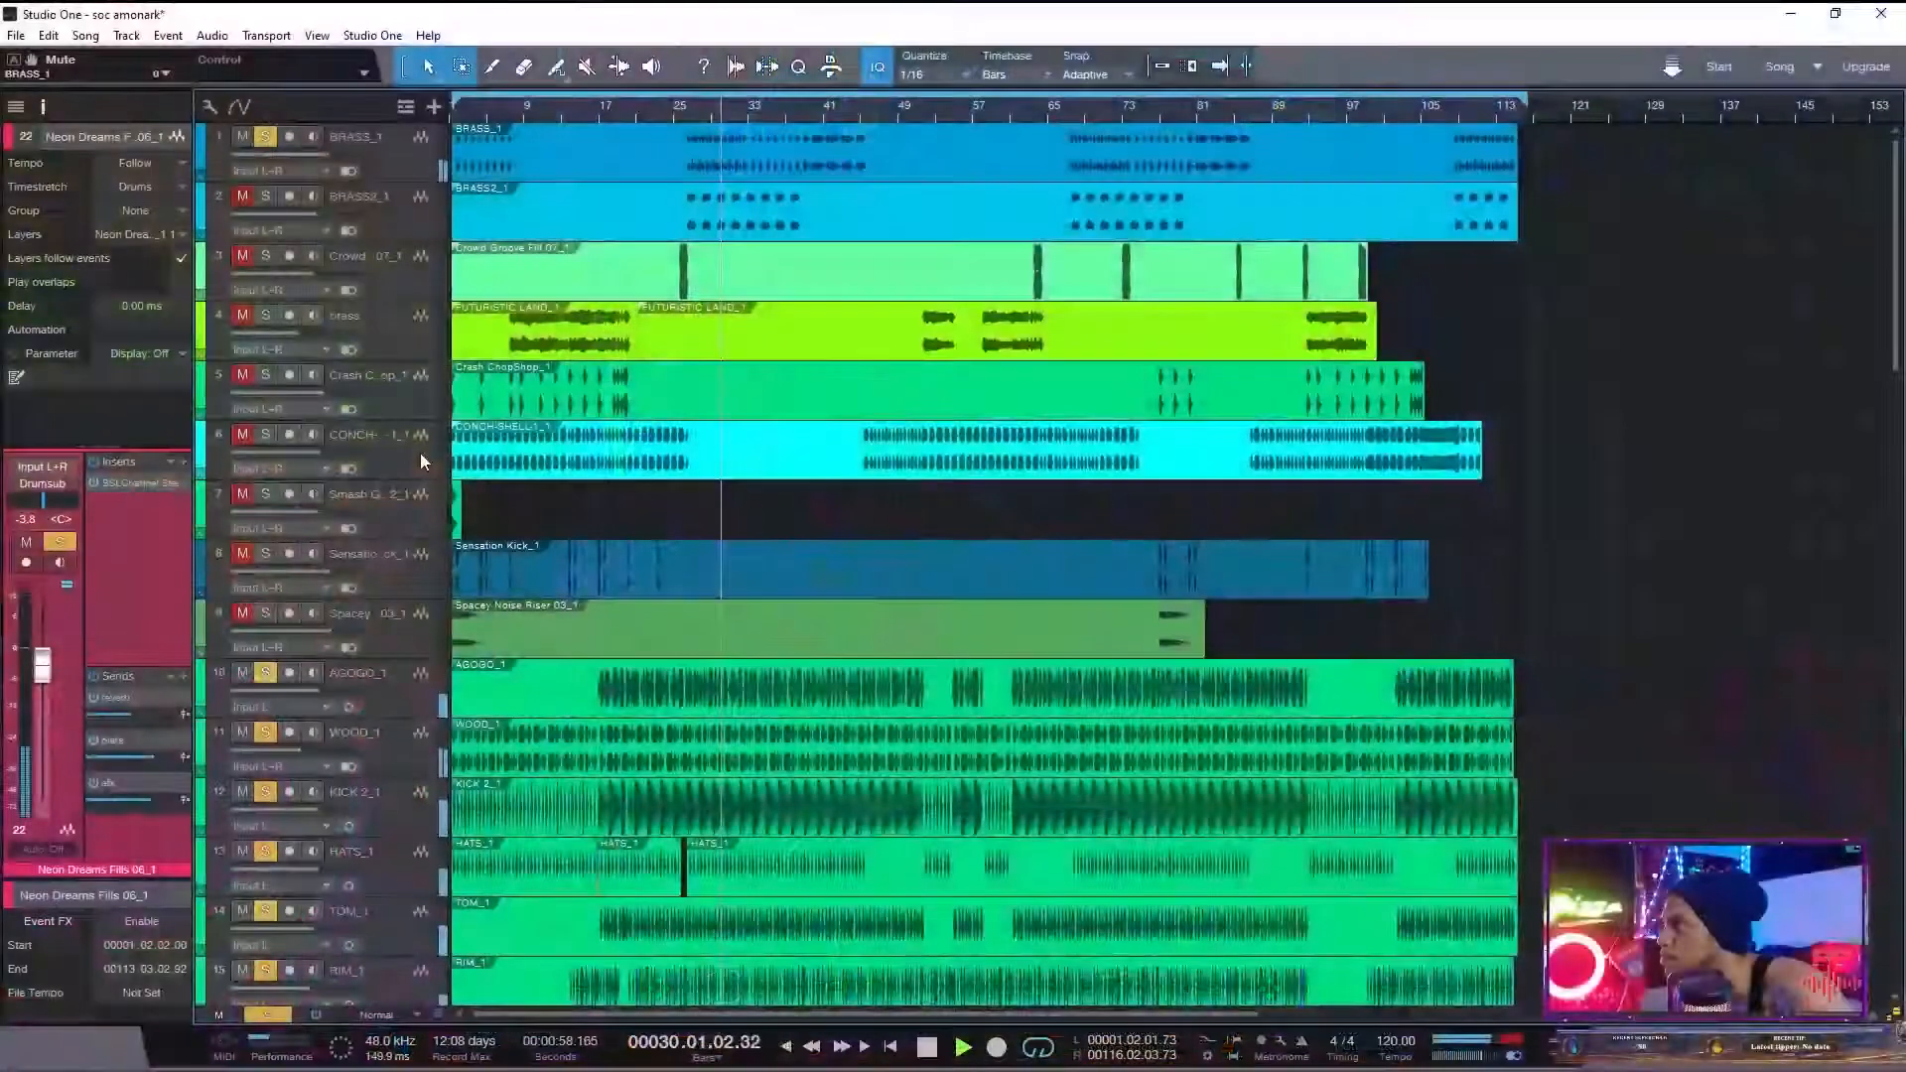
pyautogui.click(243, 194)
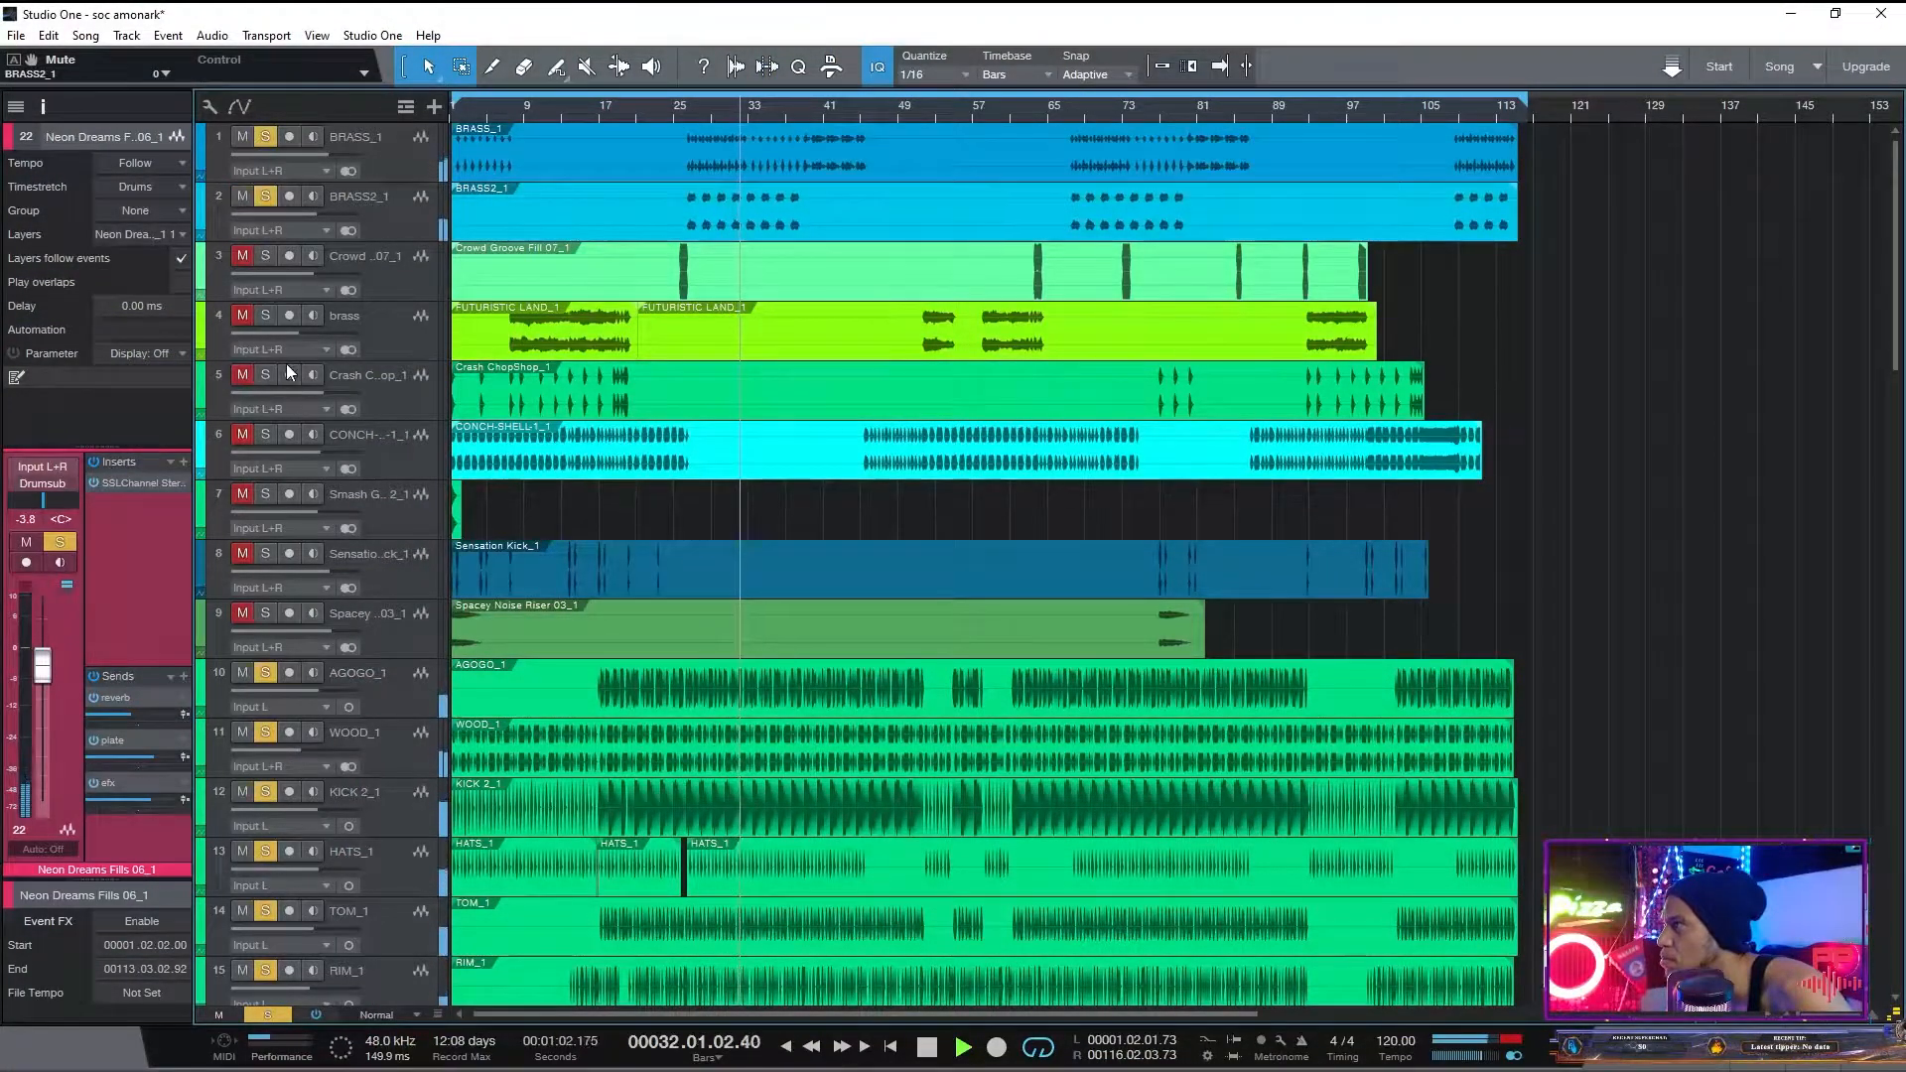
pyautogui.click(242, 195)
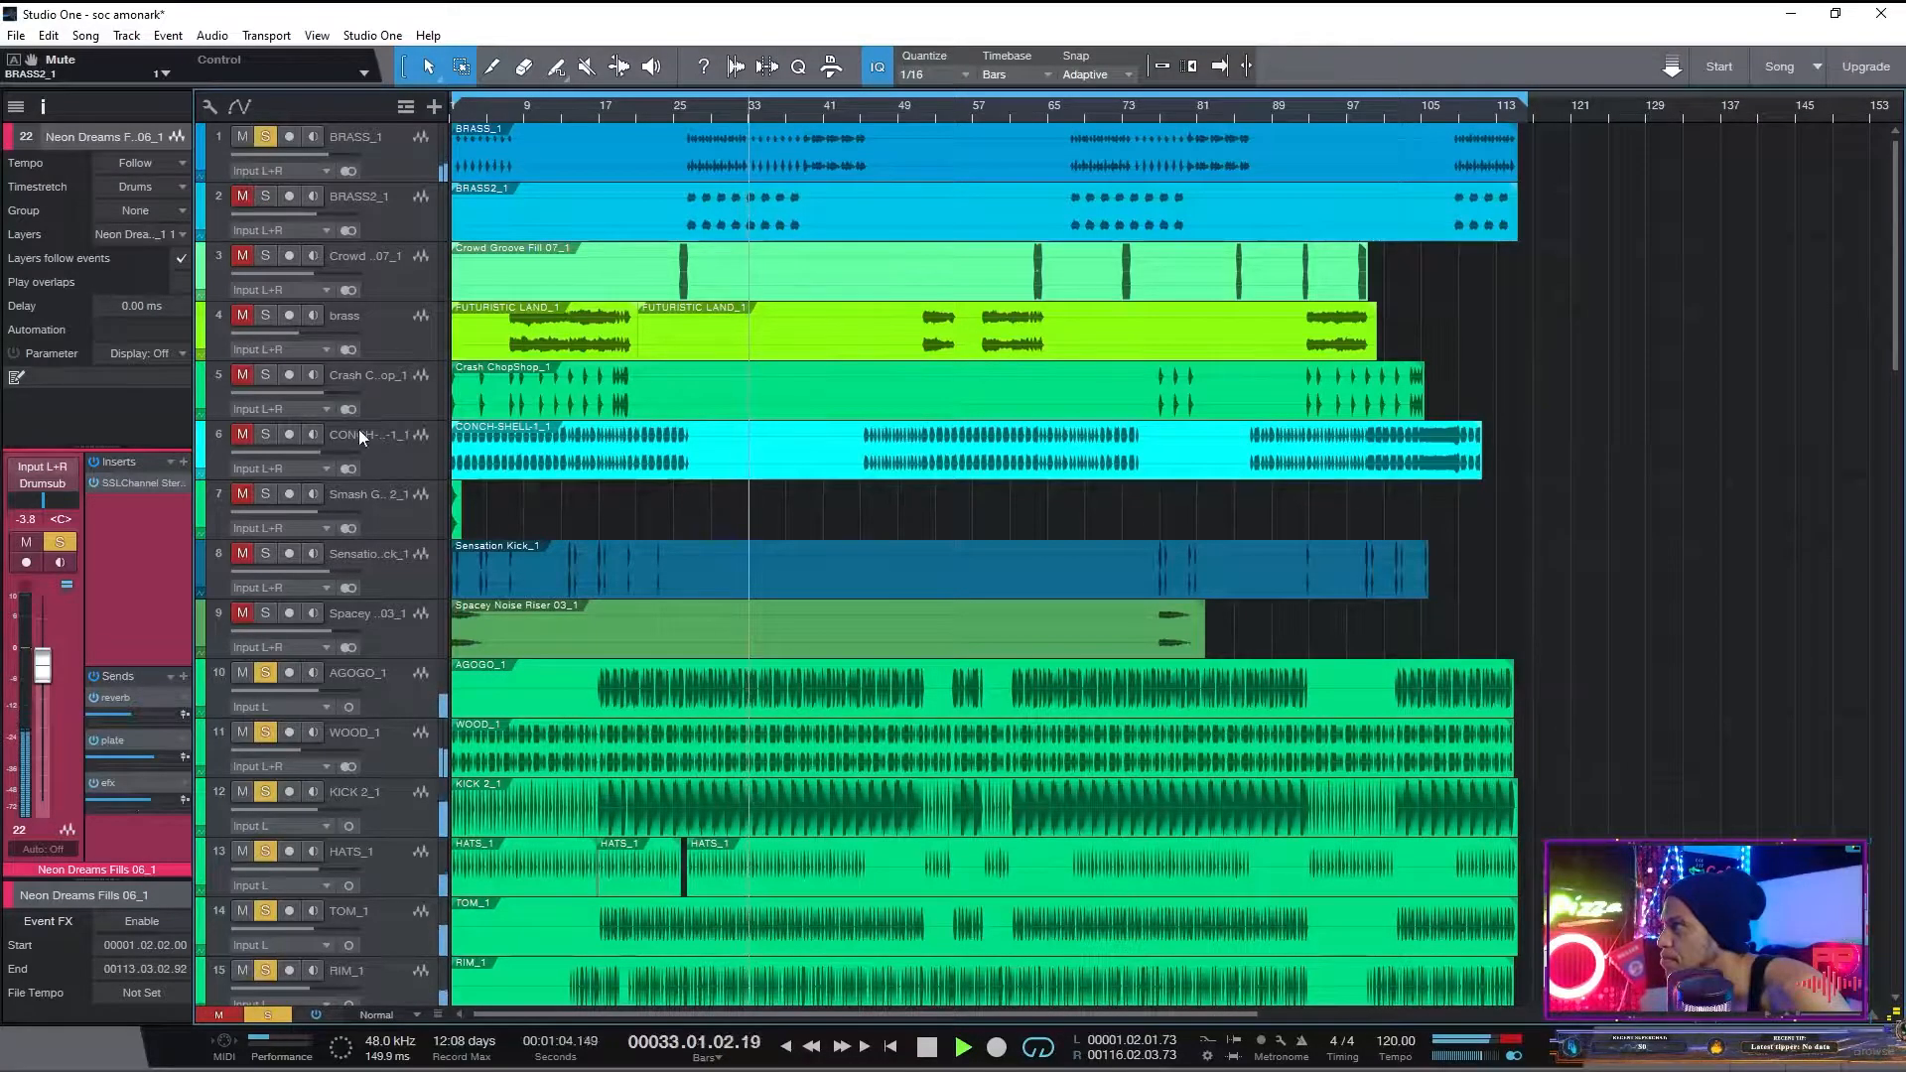
# - Unmute the CONCH-SHELL-1_1 and Crash ChopShop_1 tracks, and turn the reverb send on BRASS_1 back on
pyautogui.click(243, 434)
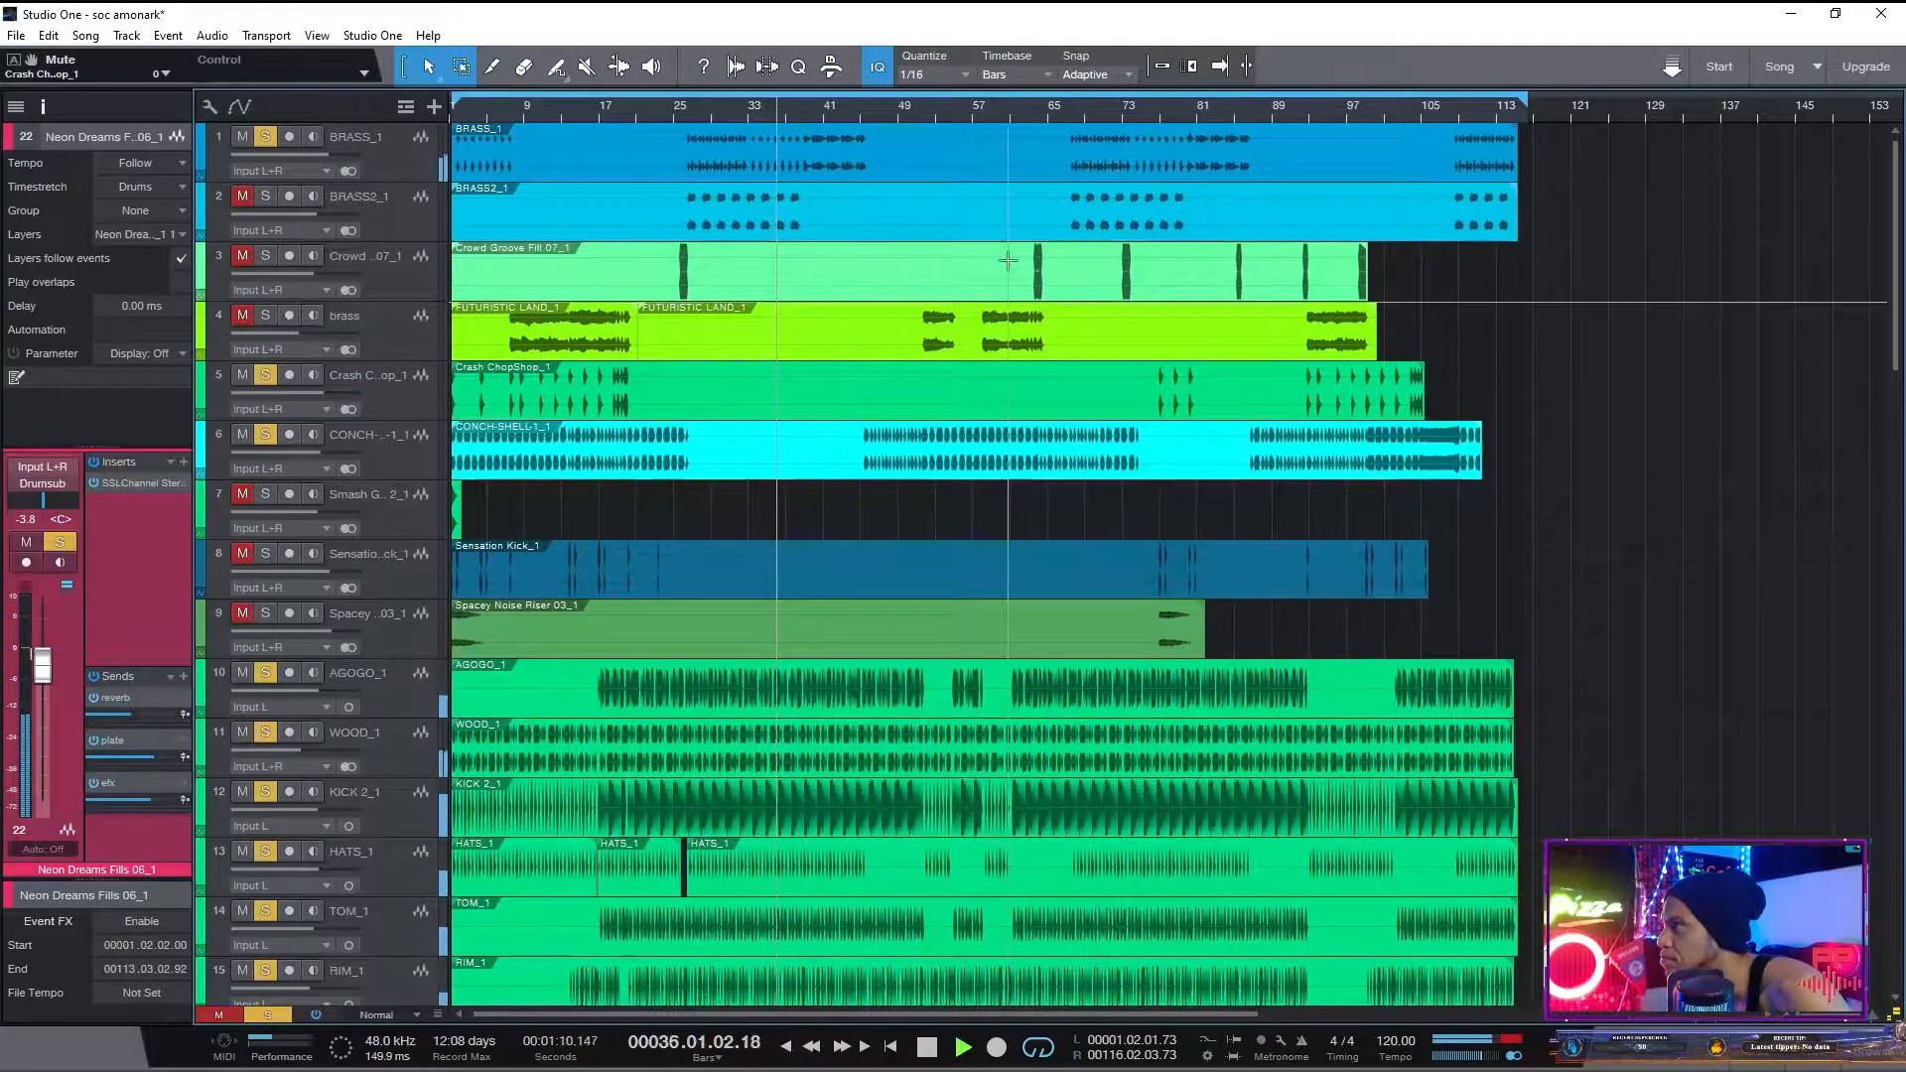
pyautogui.press('space')
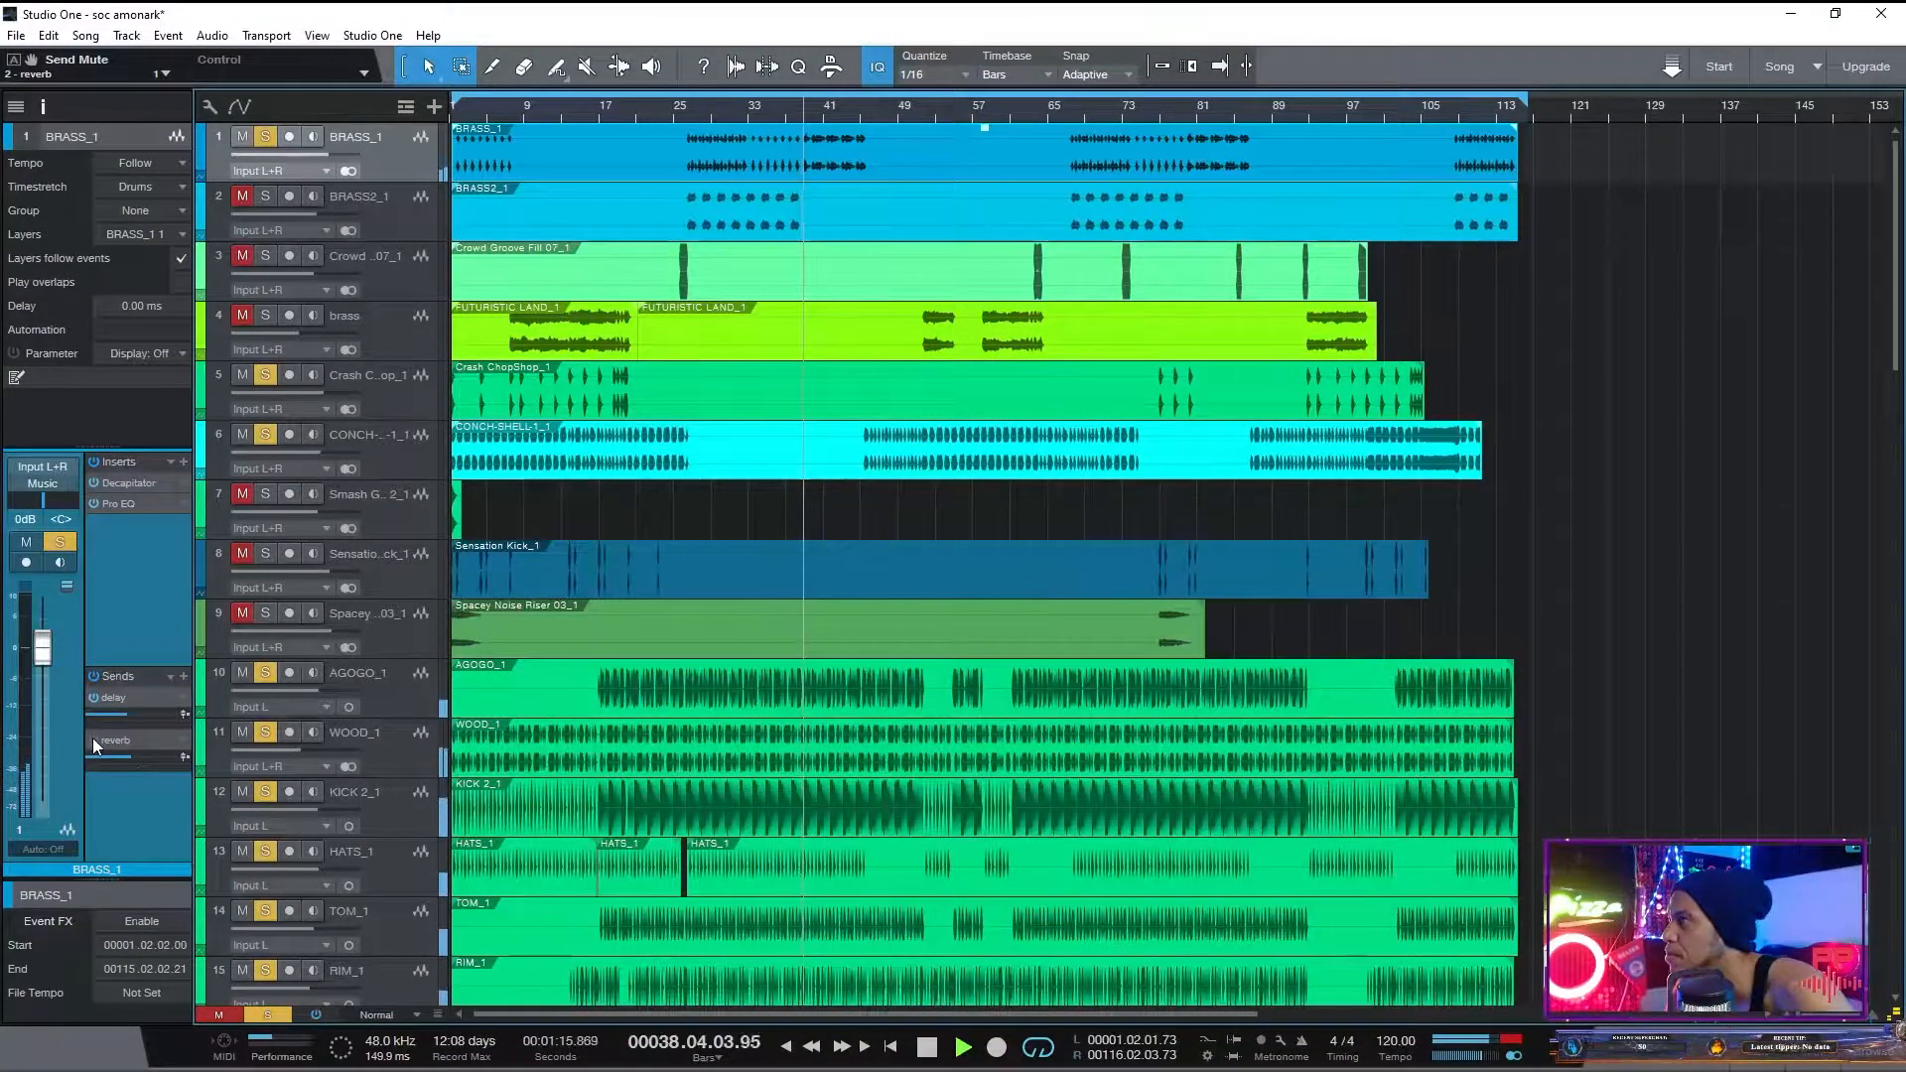
pyautogui.click(93, 740)
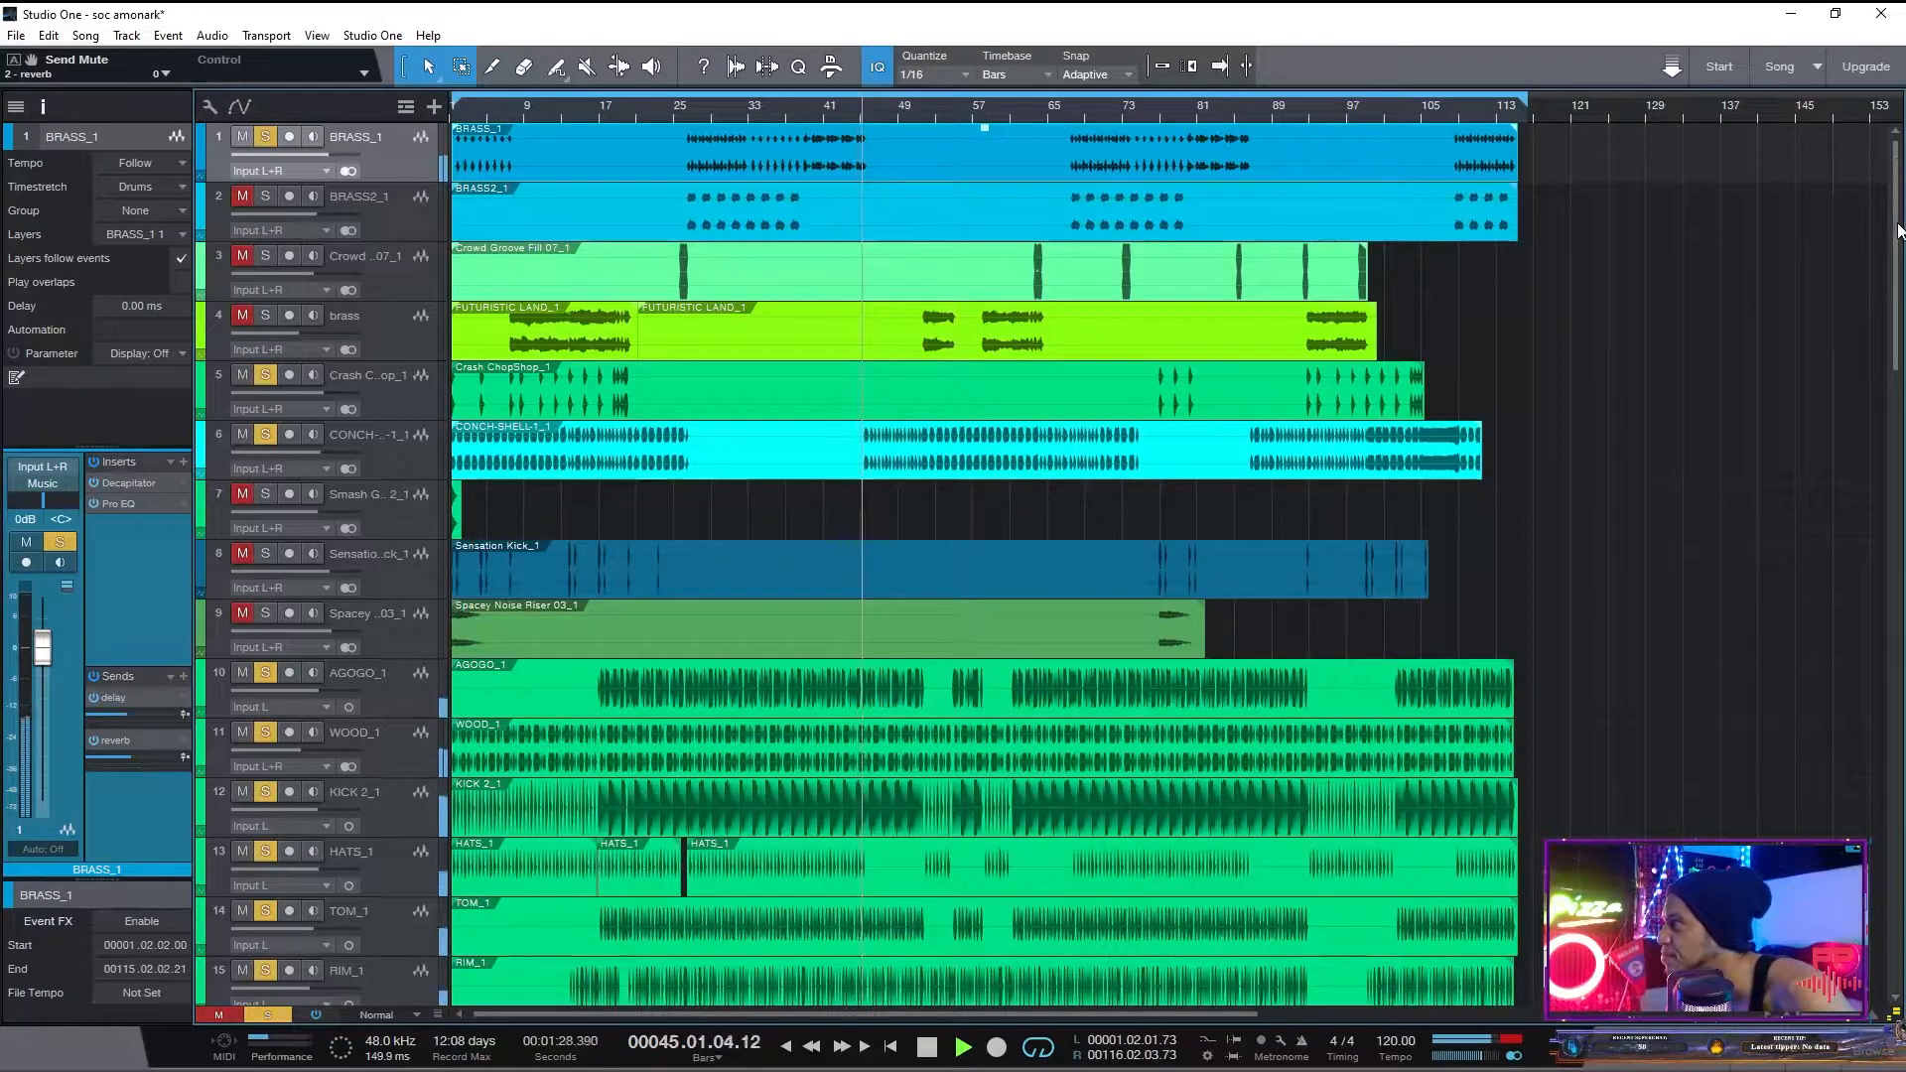
# - Unmute the MALLET_1 track to add it to the playing mix
pyautogui.scroll(-10, 983, 566)
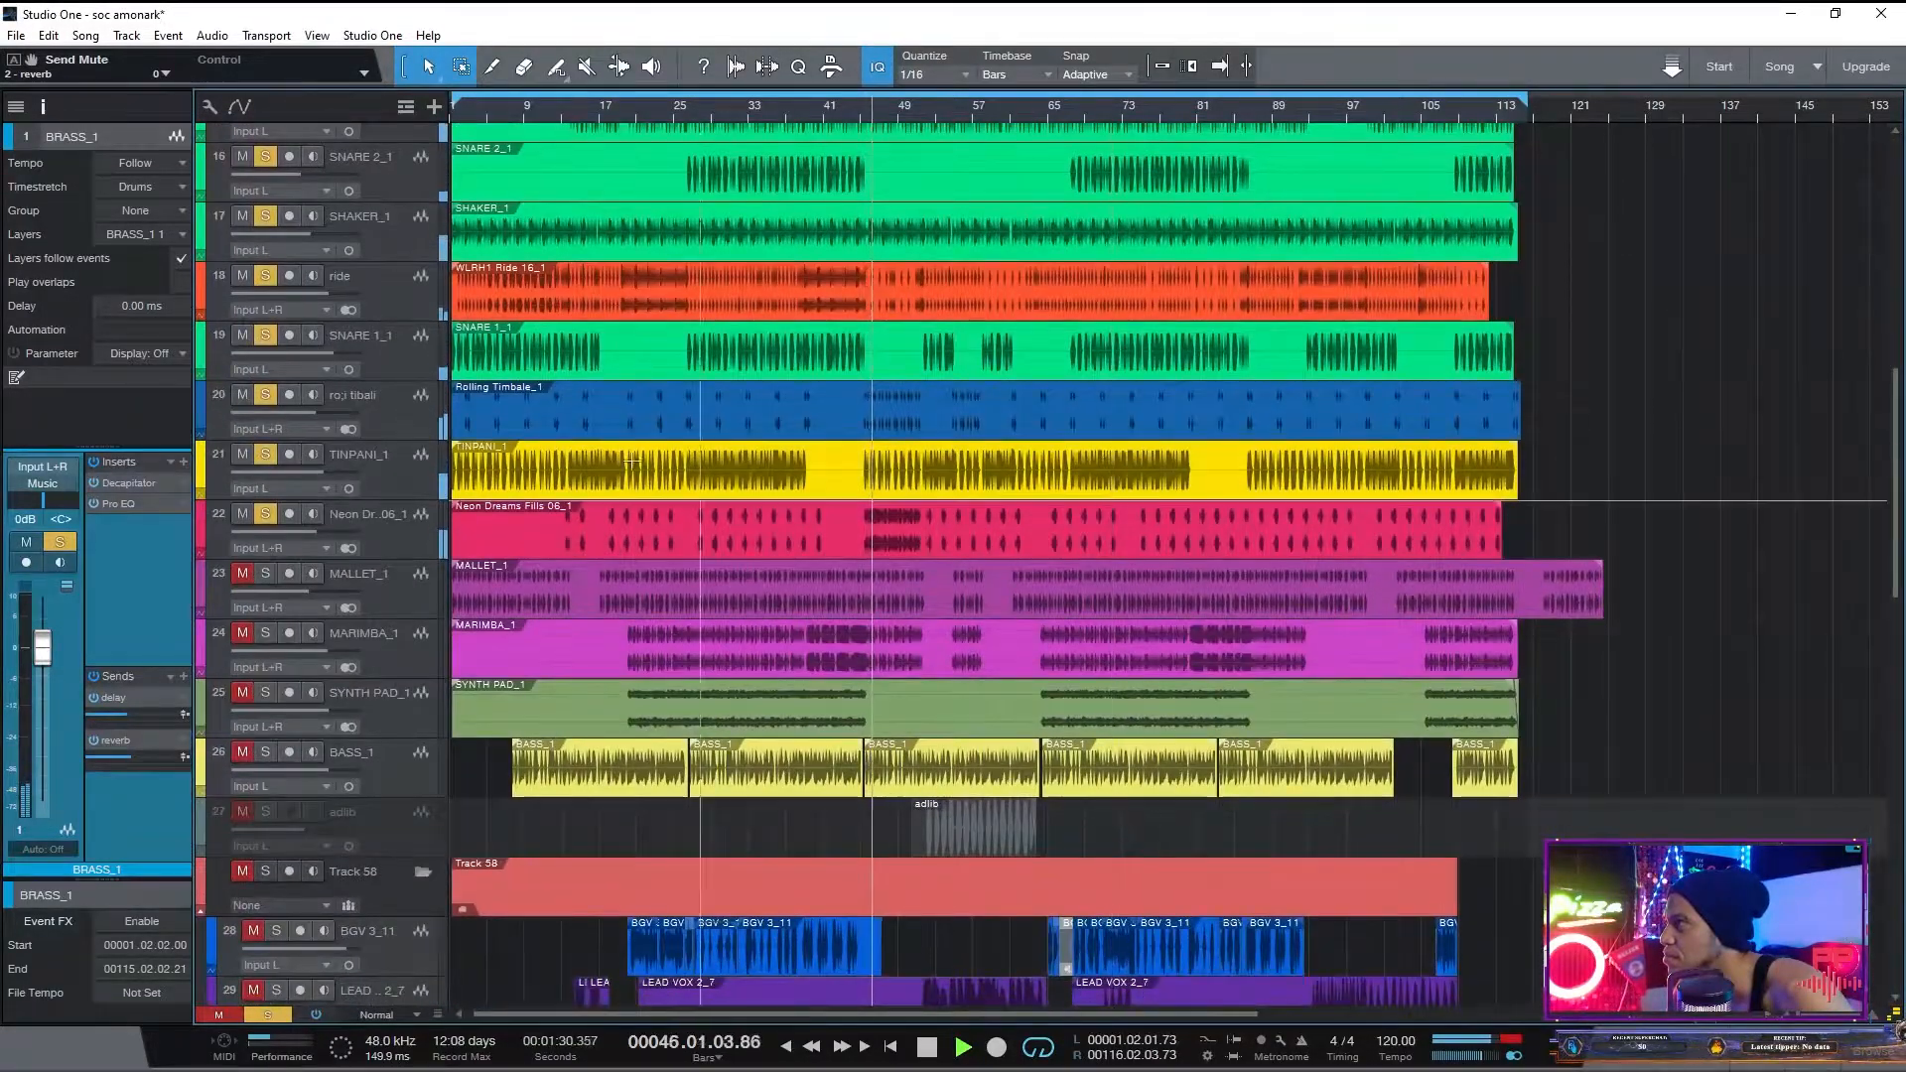
pyautogui.click(236, 578)
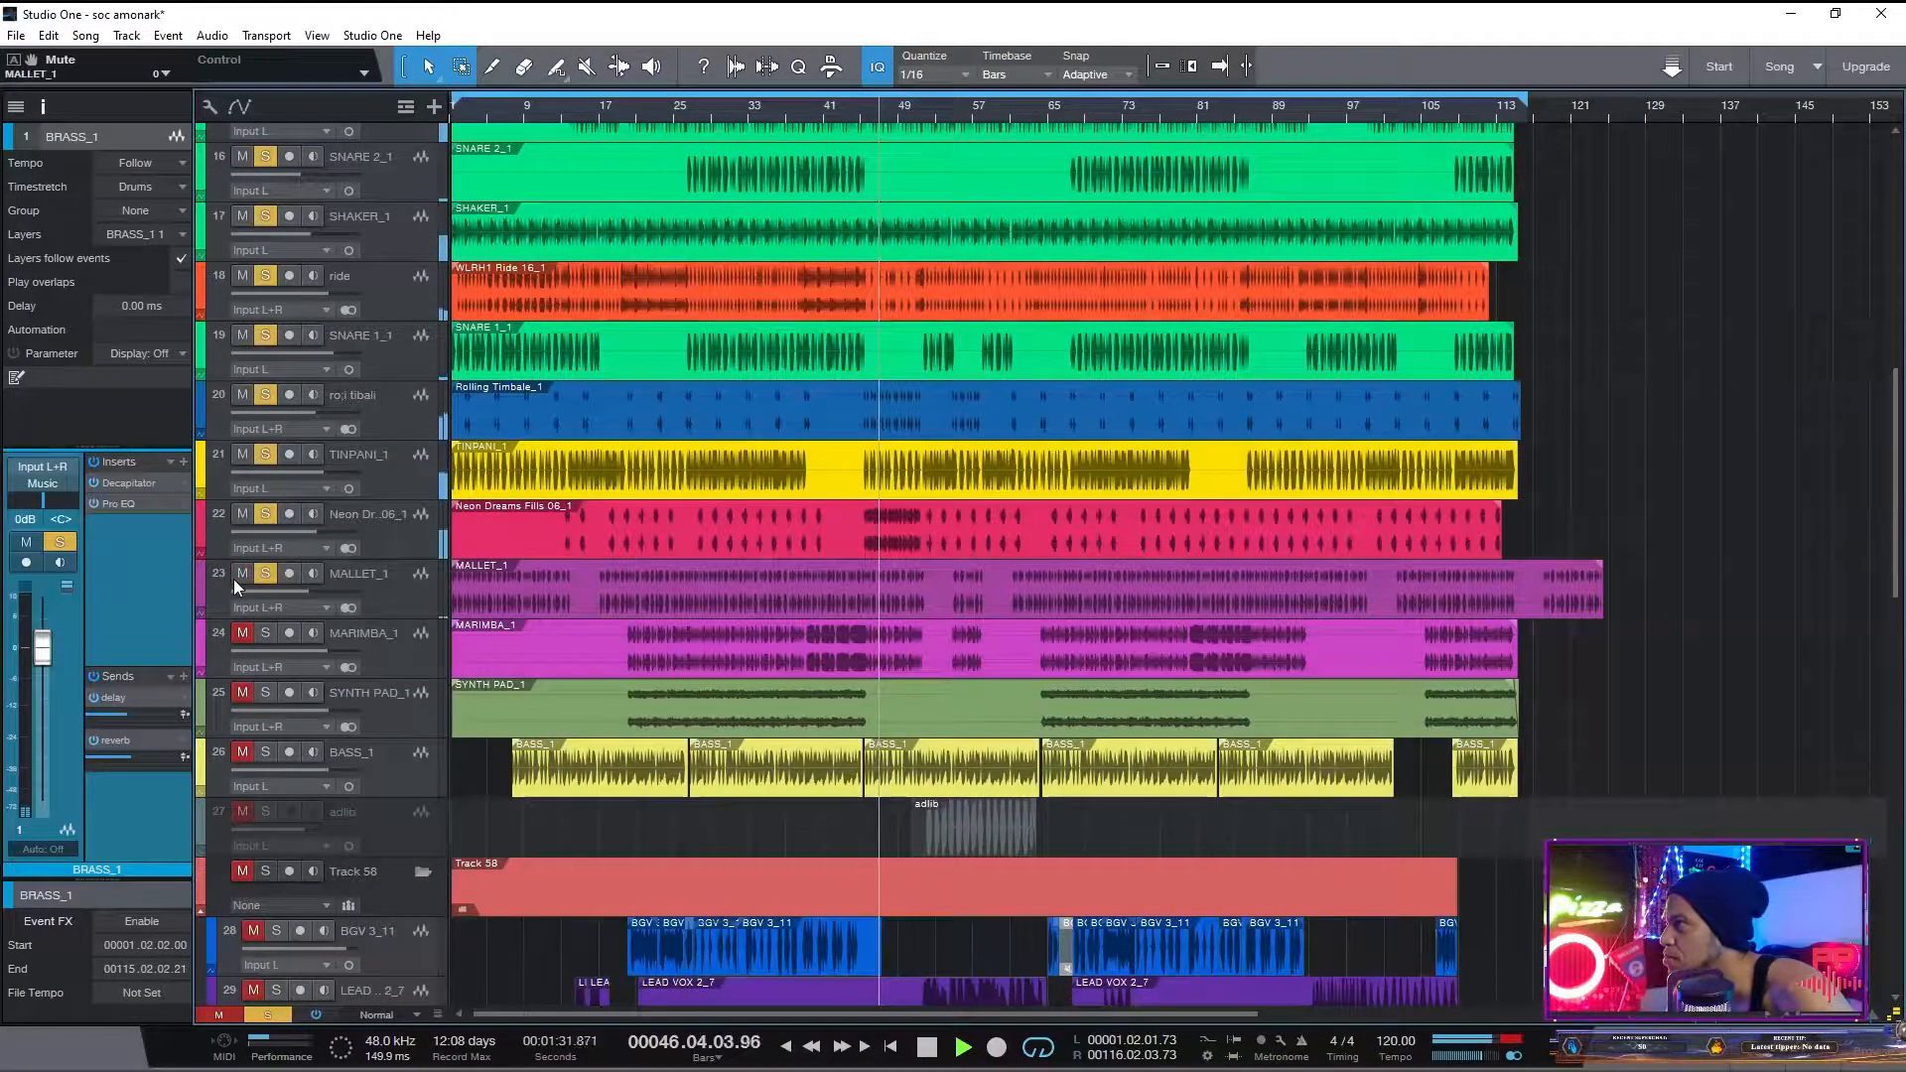
# - Select the MALLET_1 track to show its channel settings and unmute MARIMBA_1 in the playing mix
pyautogui.click(414, 581)
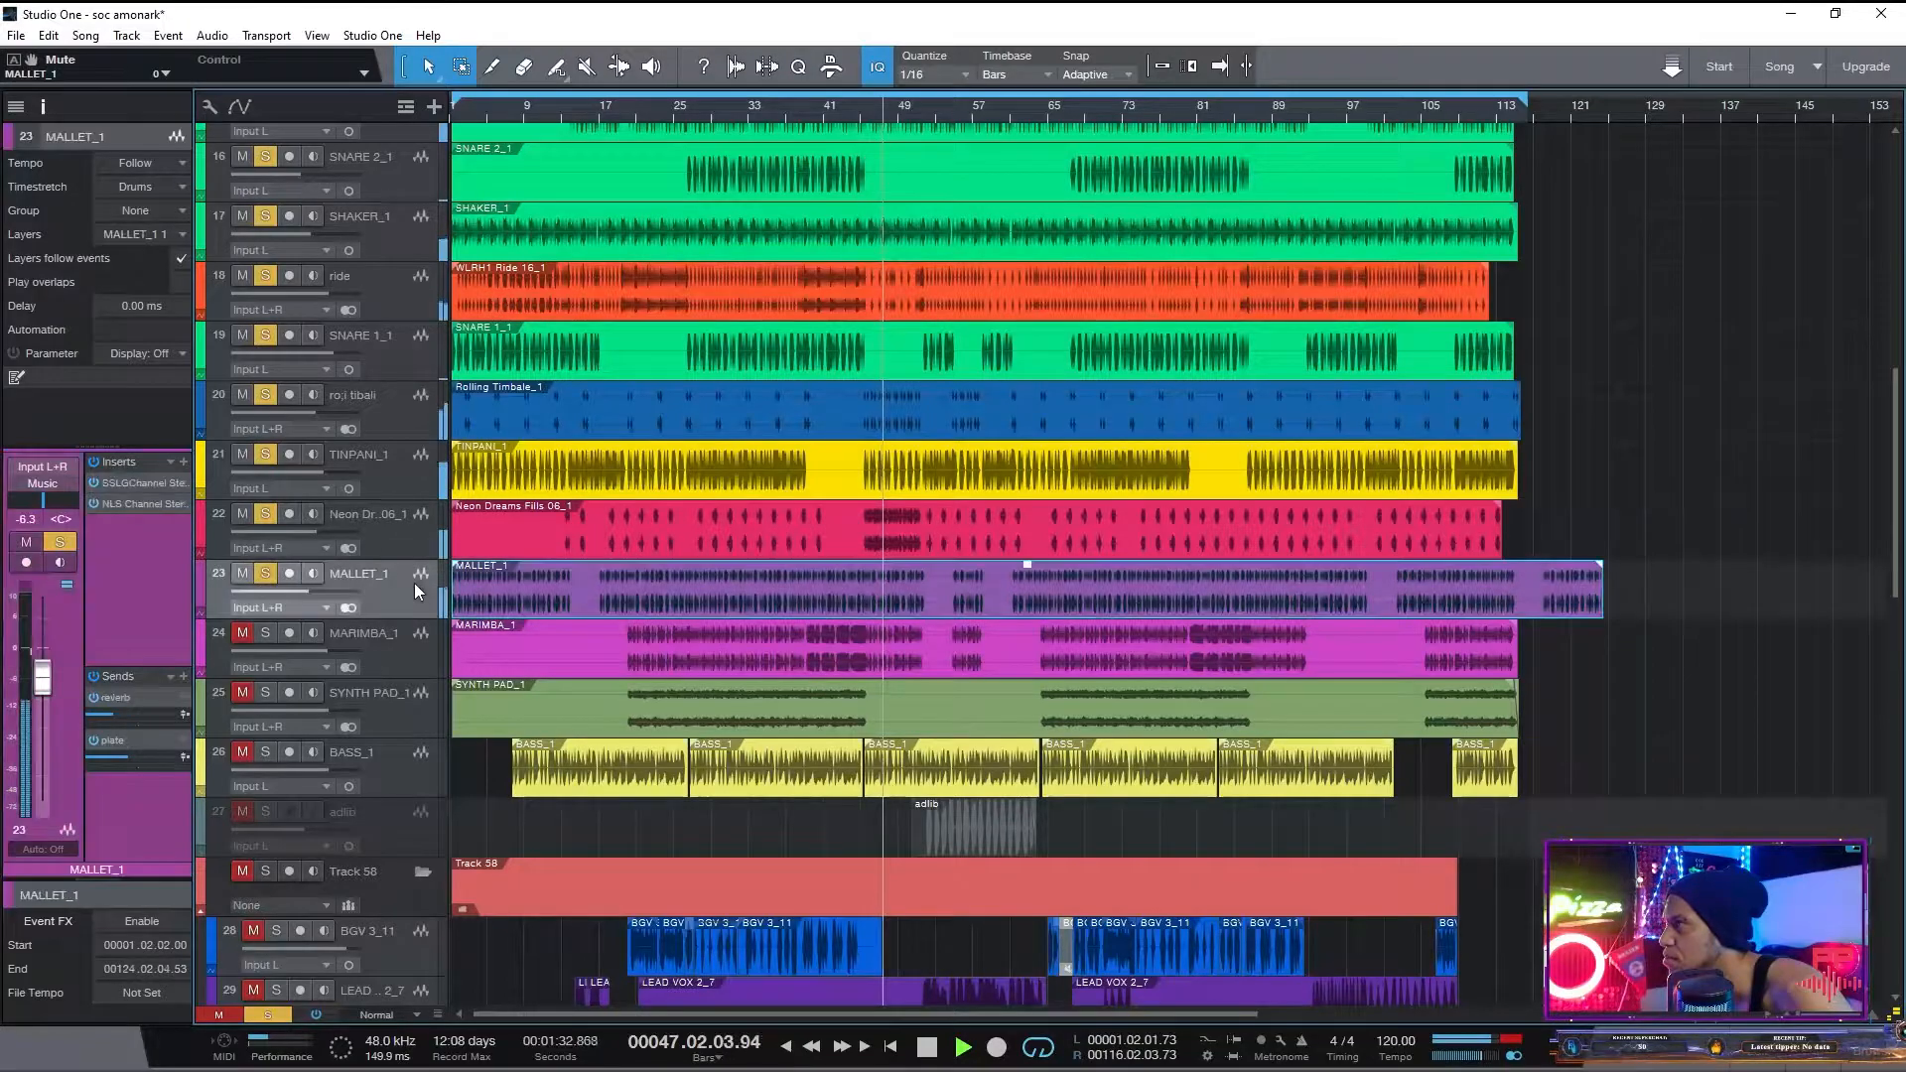
pyautogui.click(241, 633)
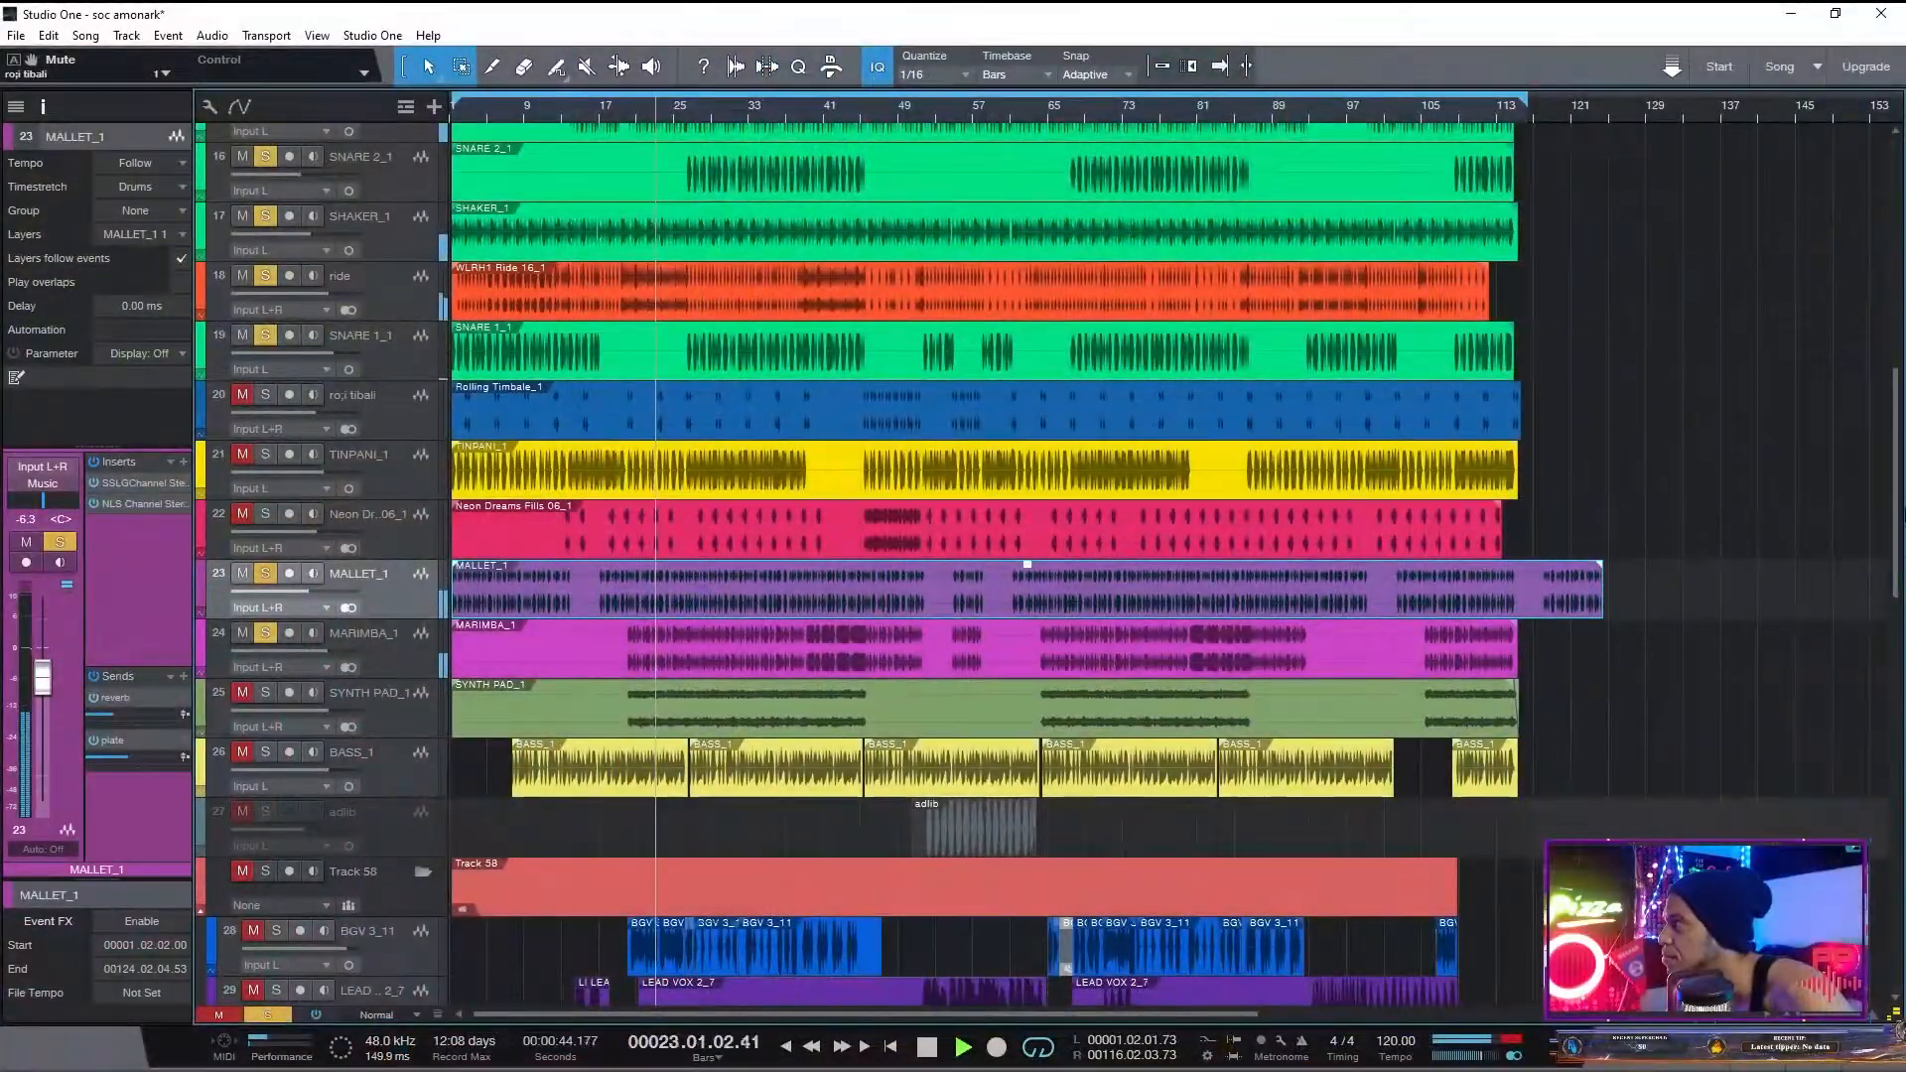
# - Select CONCH-SHELL-1_1 to show its channel, then mute it and BRASS_1 while the song plays
pyautogui.scroll(10, 1534, 226)
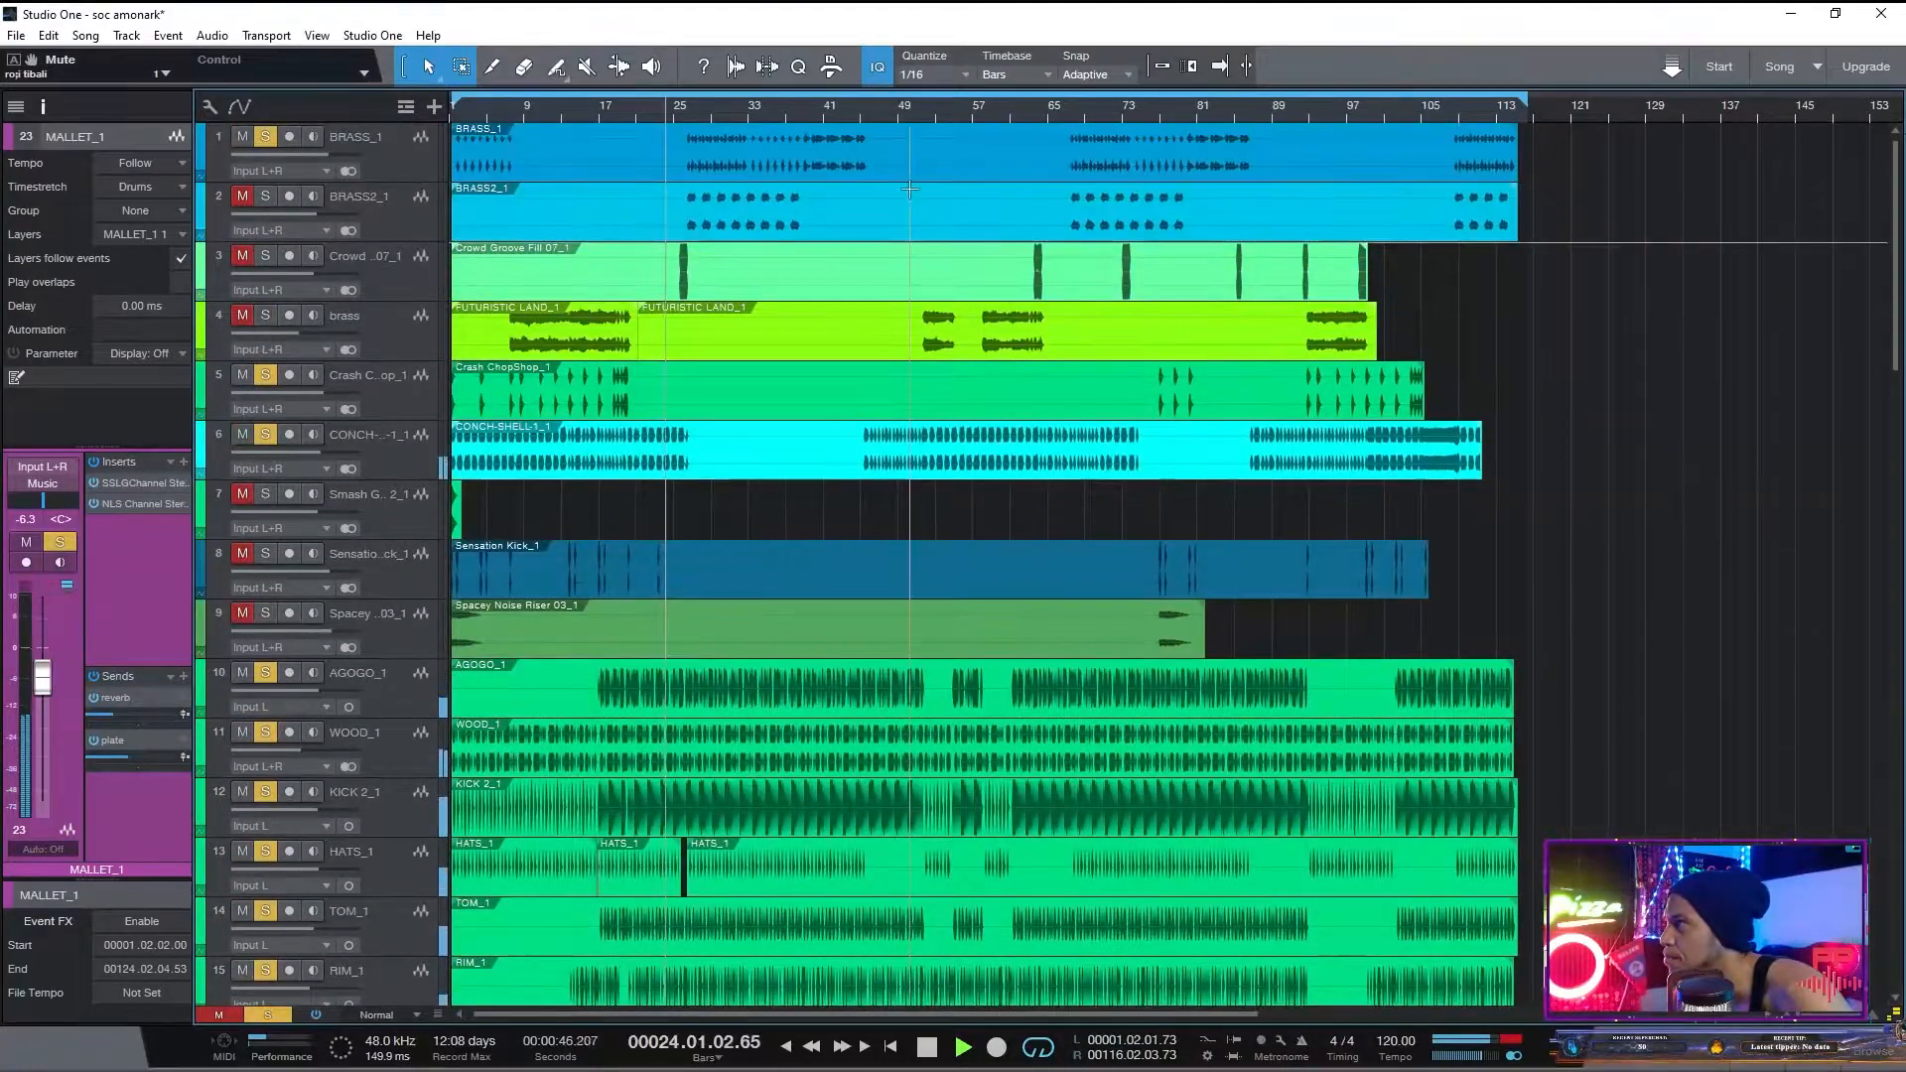
pyautogui.click(380, 437)
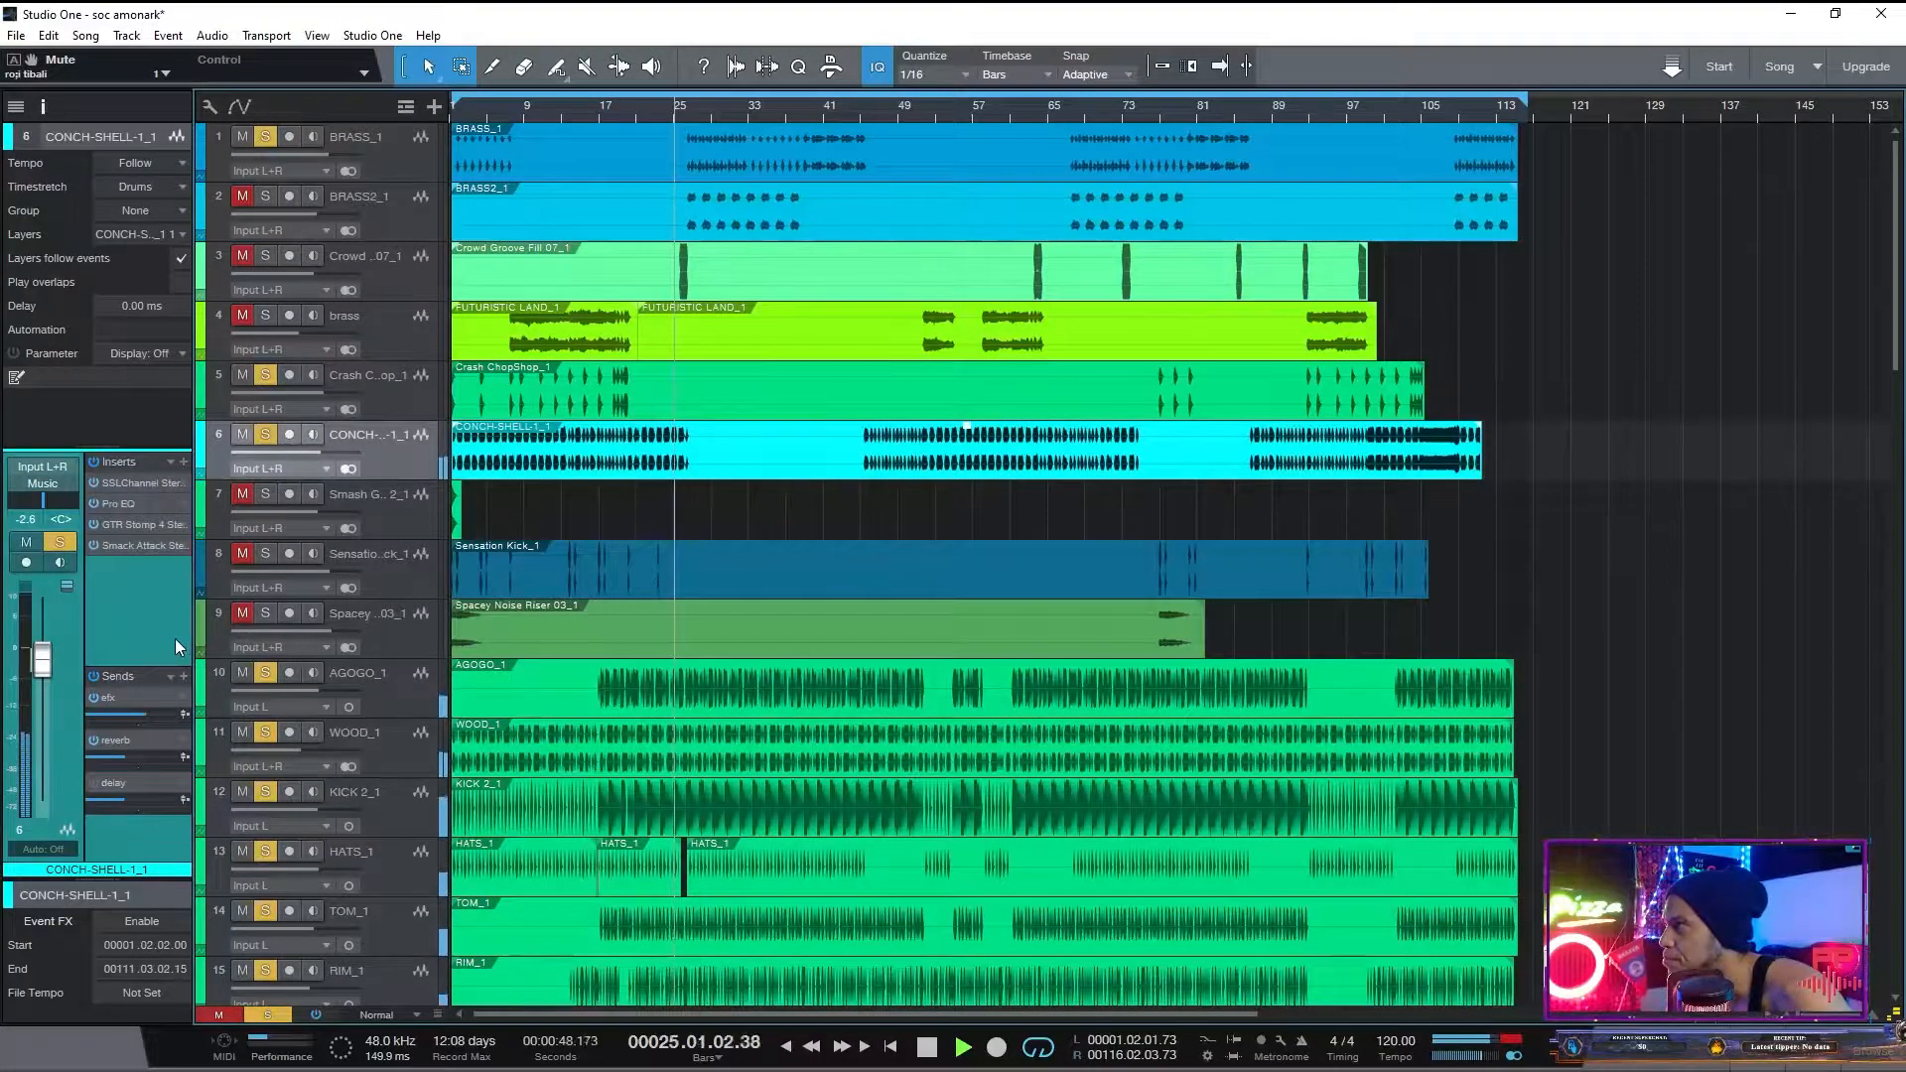
pyautogui.press('space')
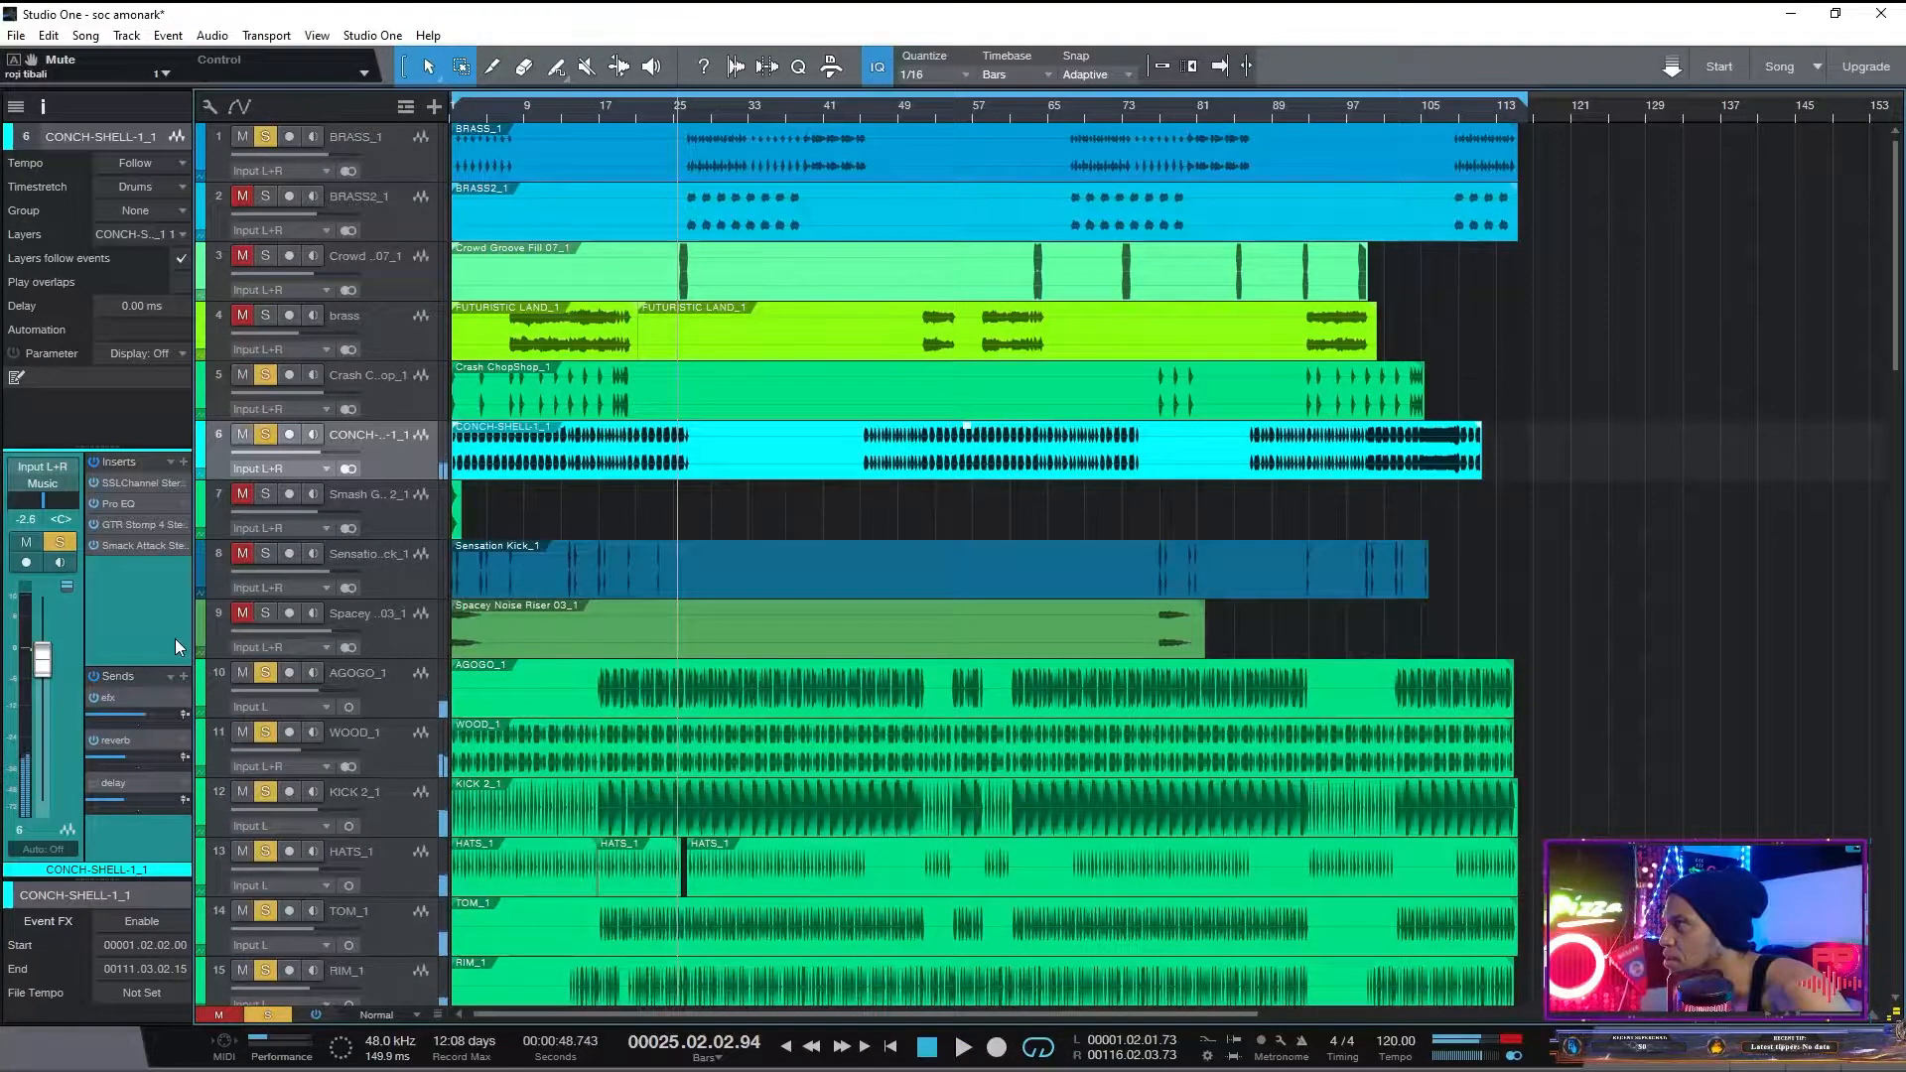
pyautogui.click(254, 434)
pyautogui.click(244, 438)
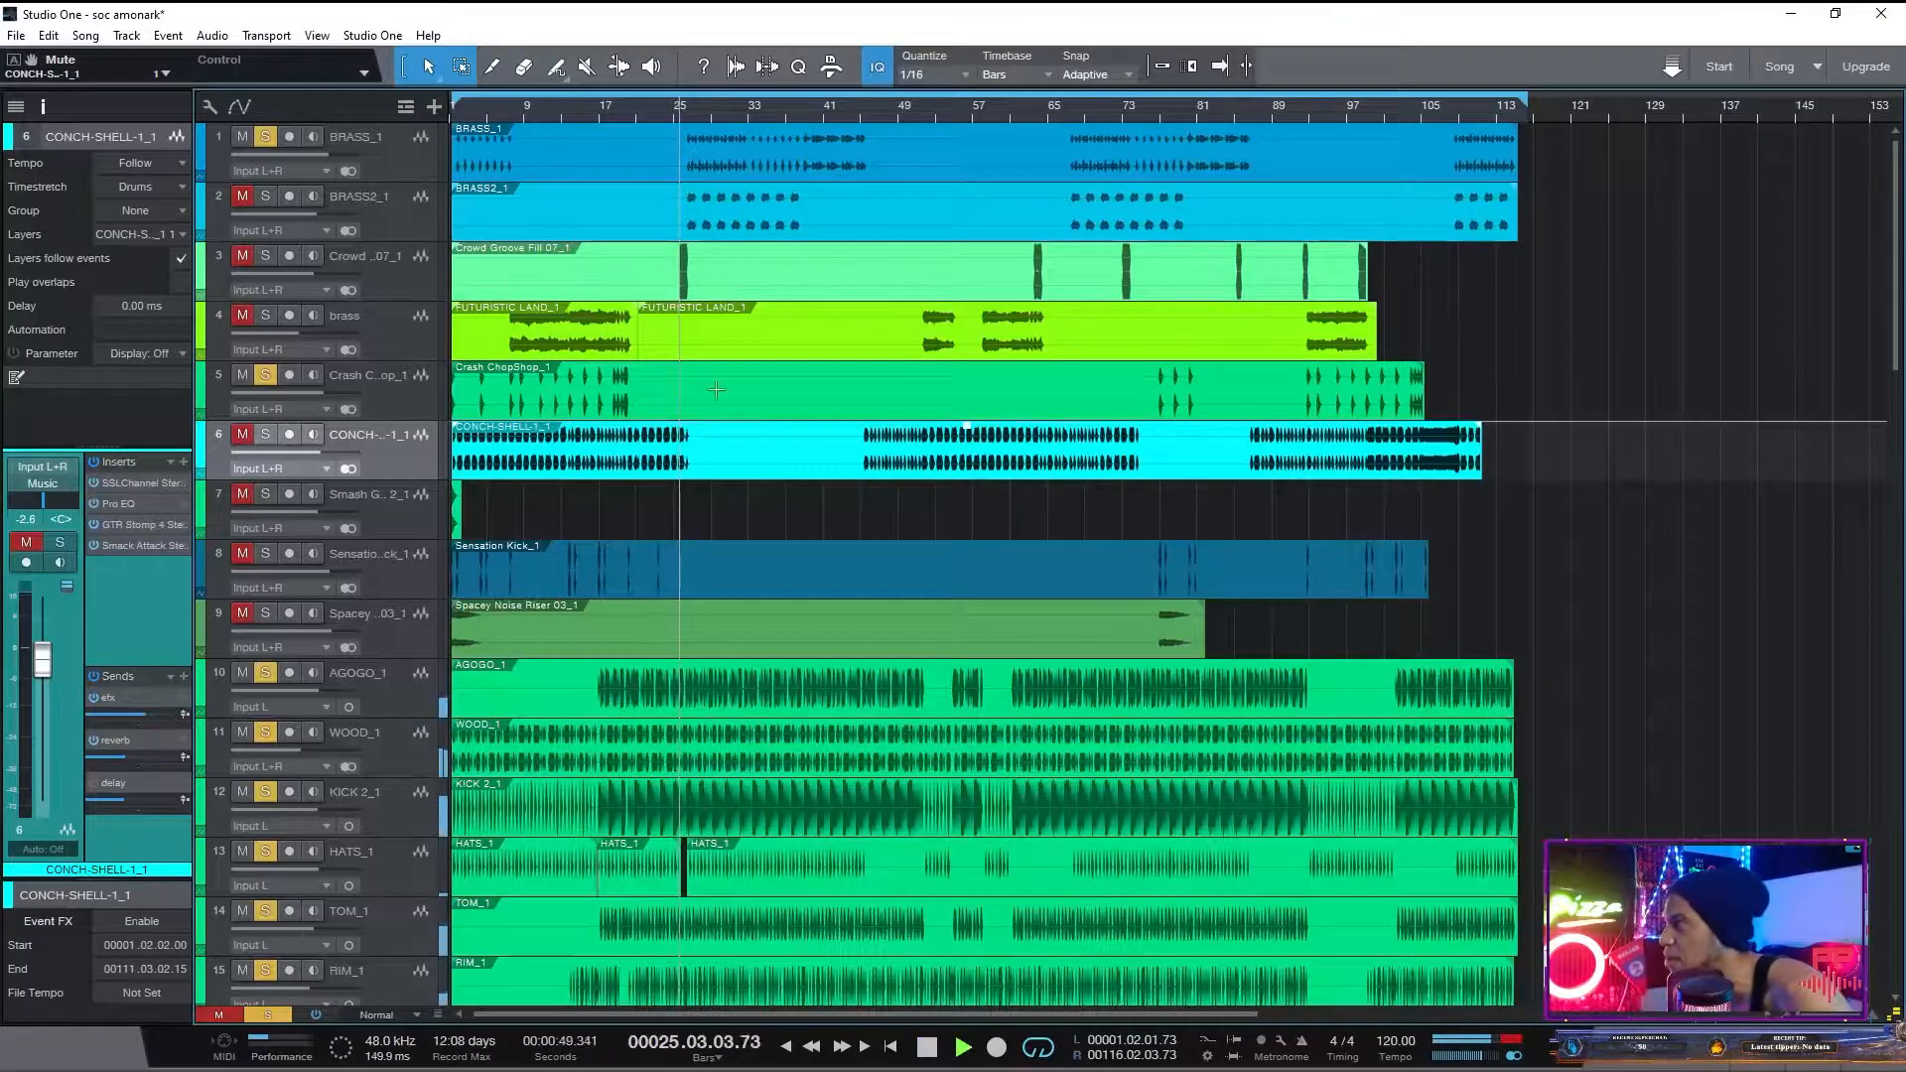
pyautogui.click(1900, 581)
pyautogui.moveTo(1900, 583); pyautogui.dragTo(1900, 324)
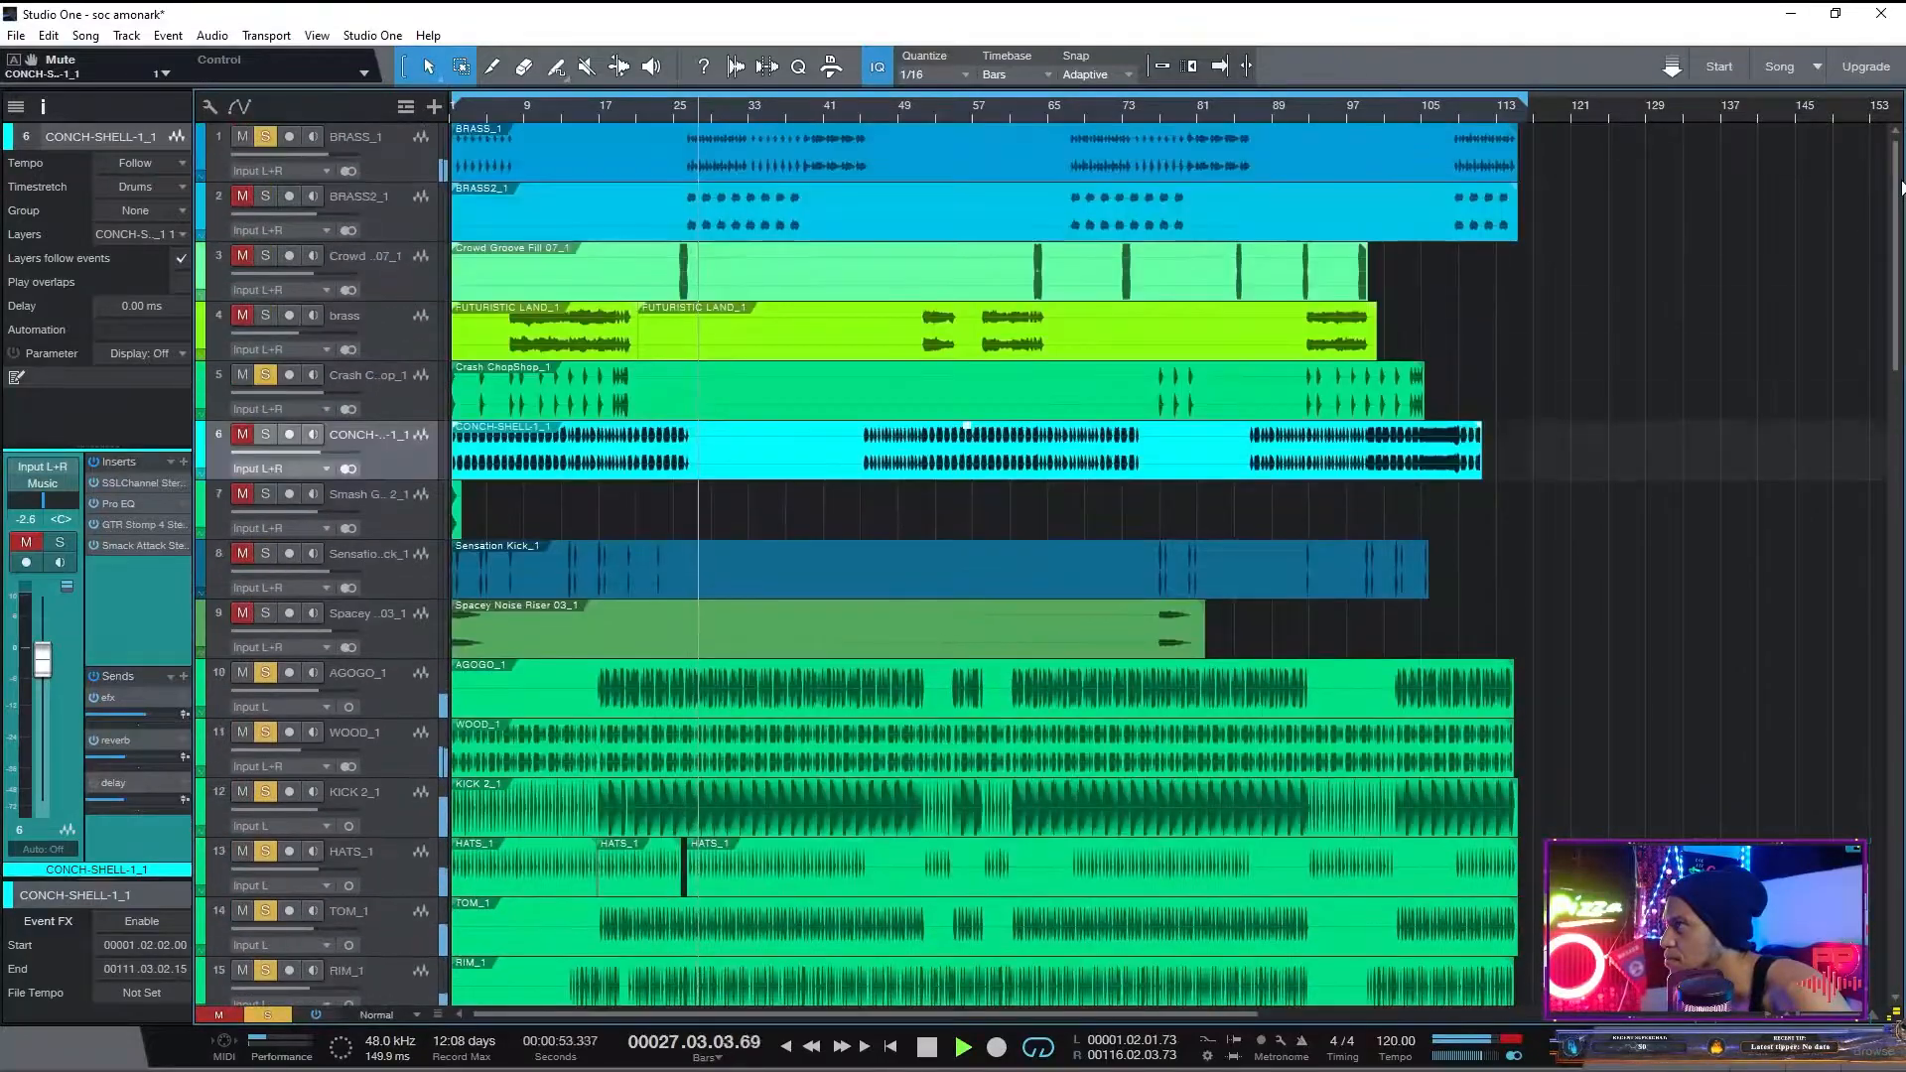
pyautogui.click(243, 137)
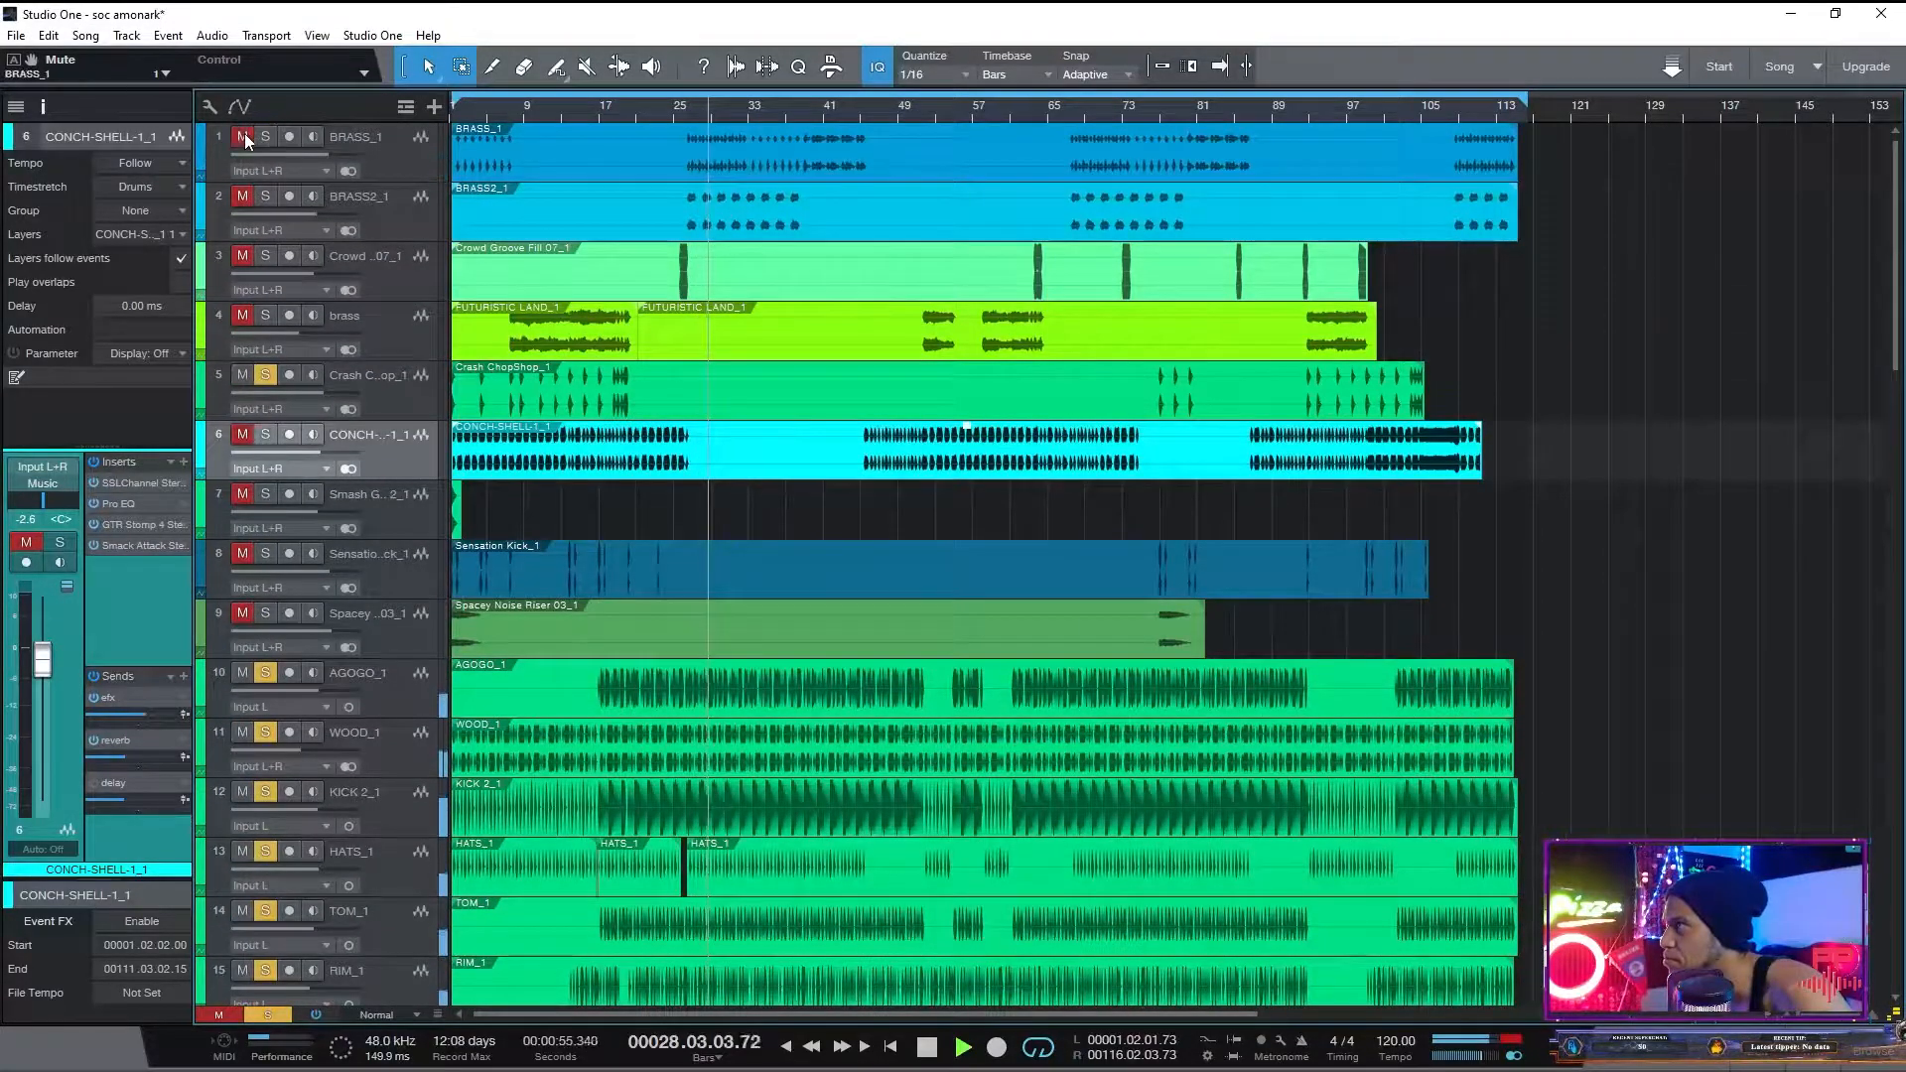
# - Mute the drum and percussion tracks from WOOD_1 through TINPANI_1
pyautogui.click(1899, 556)
pyautogui.moveTo(1901, 556)
pyautogui.mouseDown()
pyautogui.moveTo(1901, 667)
pyautogui.moveTo(1900, 539)
pyautogui.mouseUp()
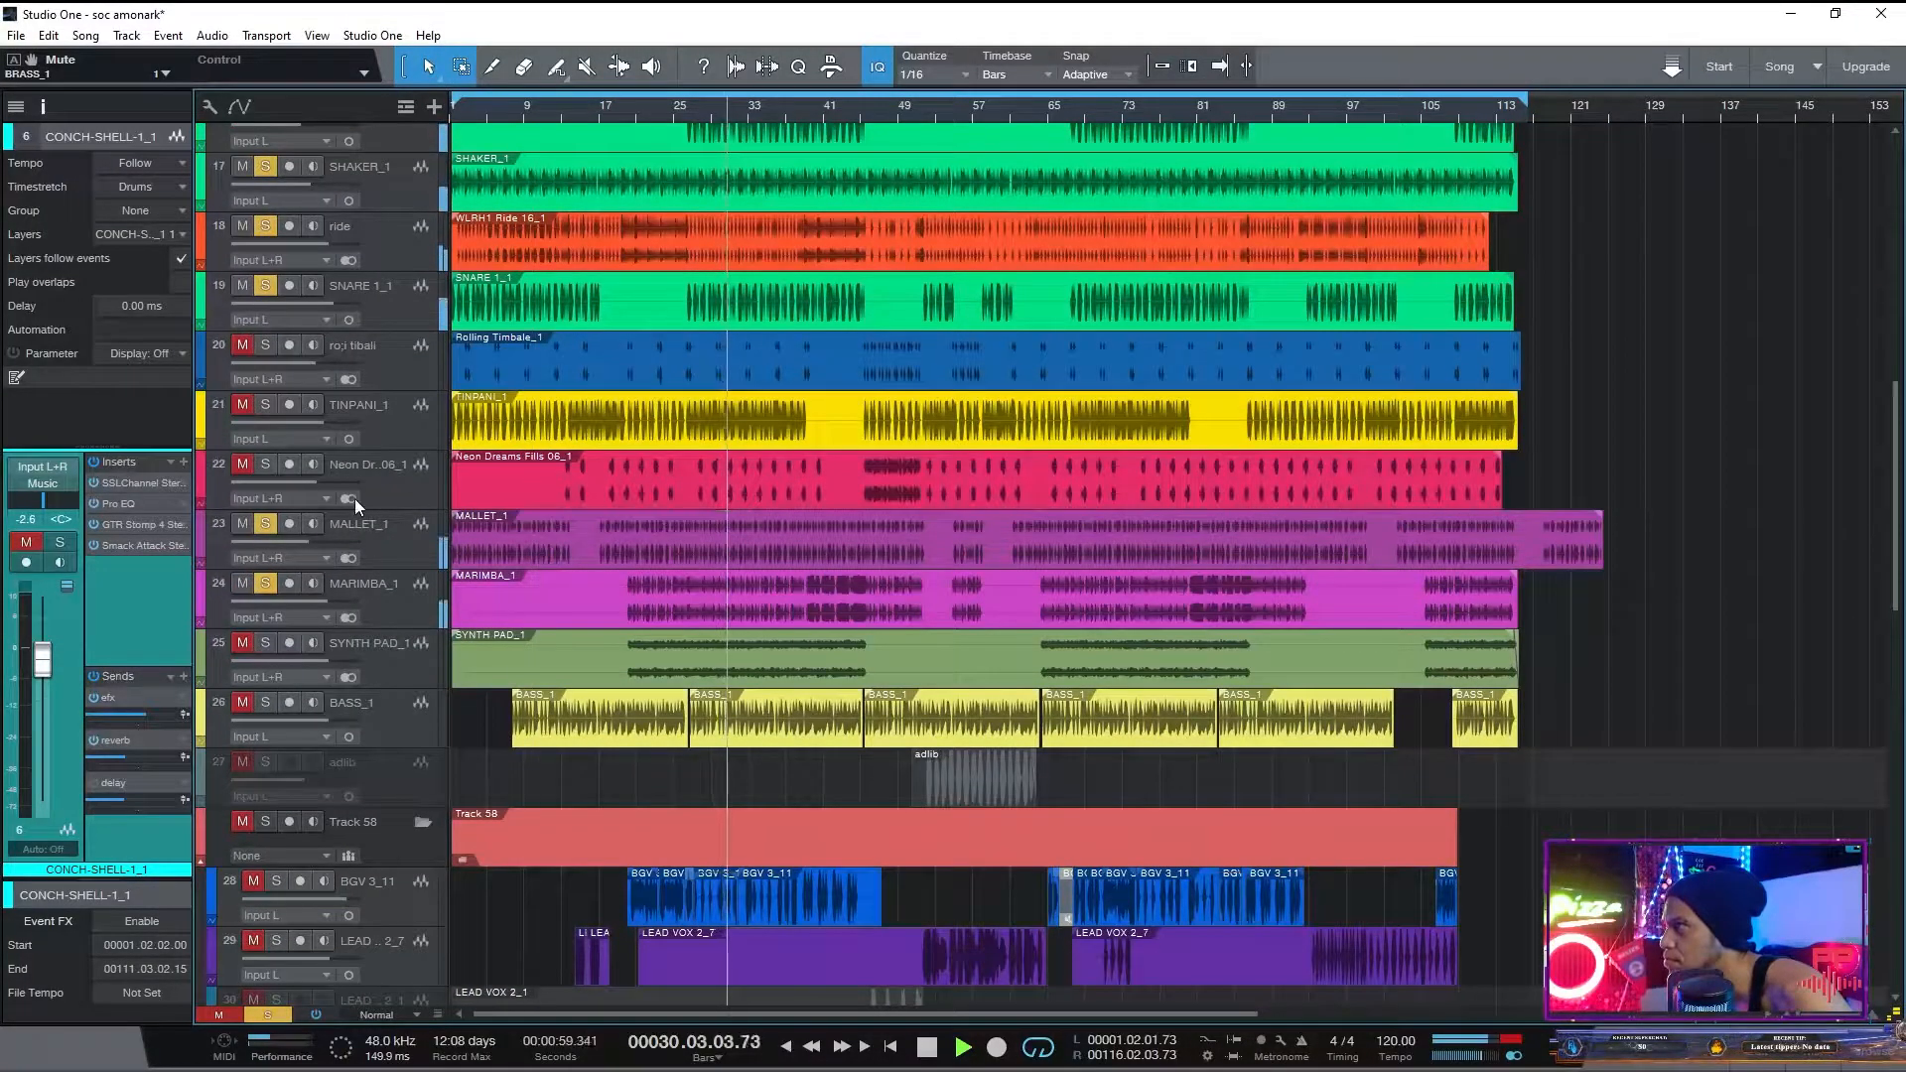
pyautogui.click(244, 405)
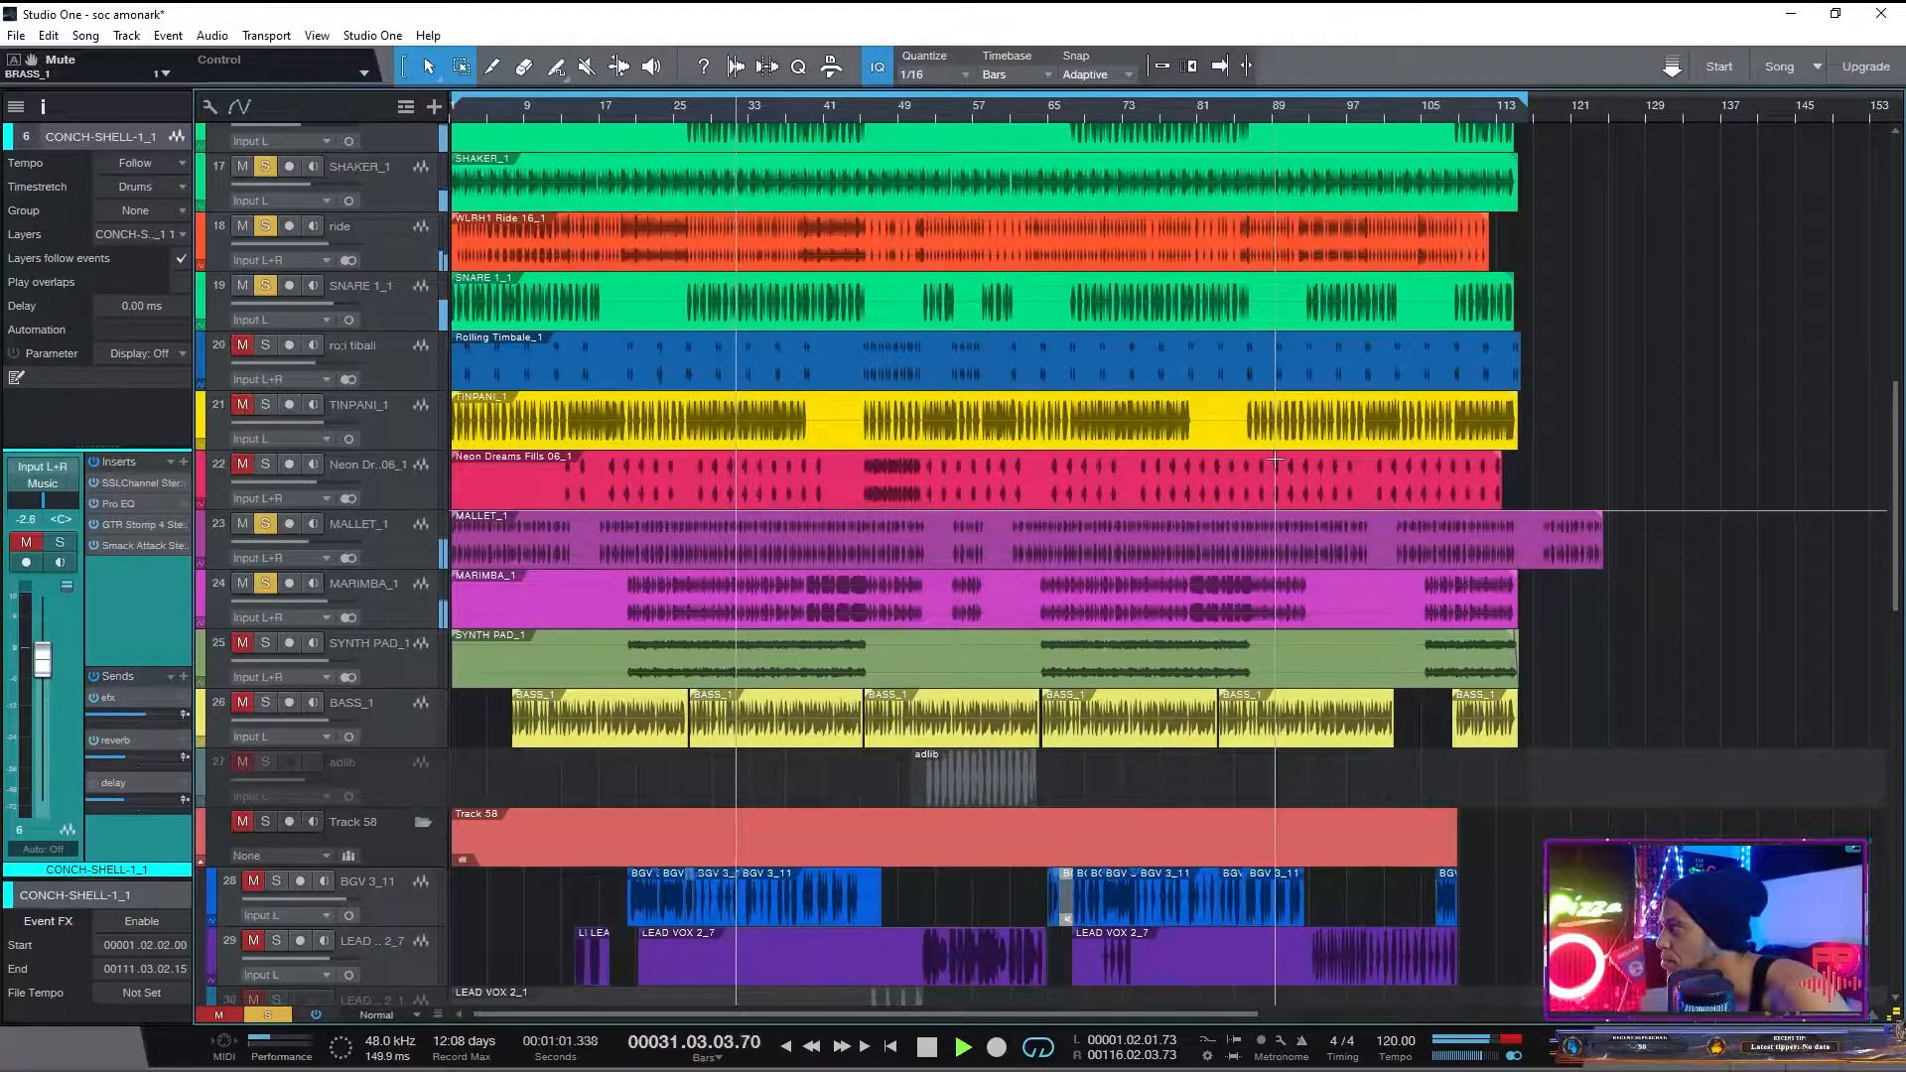
pyautogui.press('space')
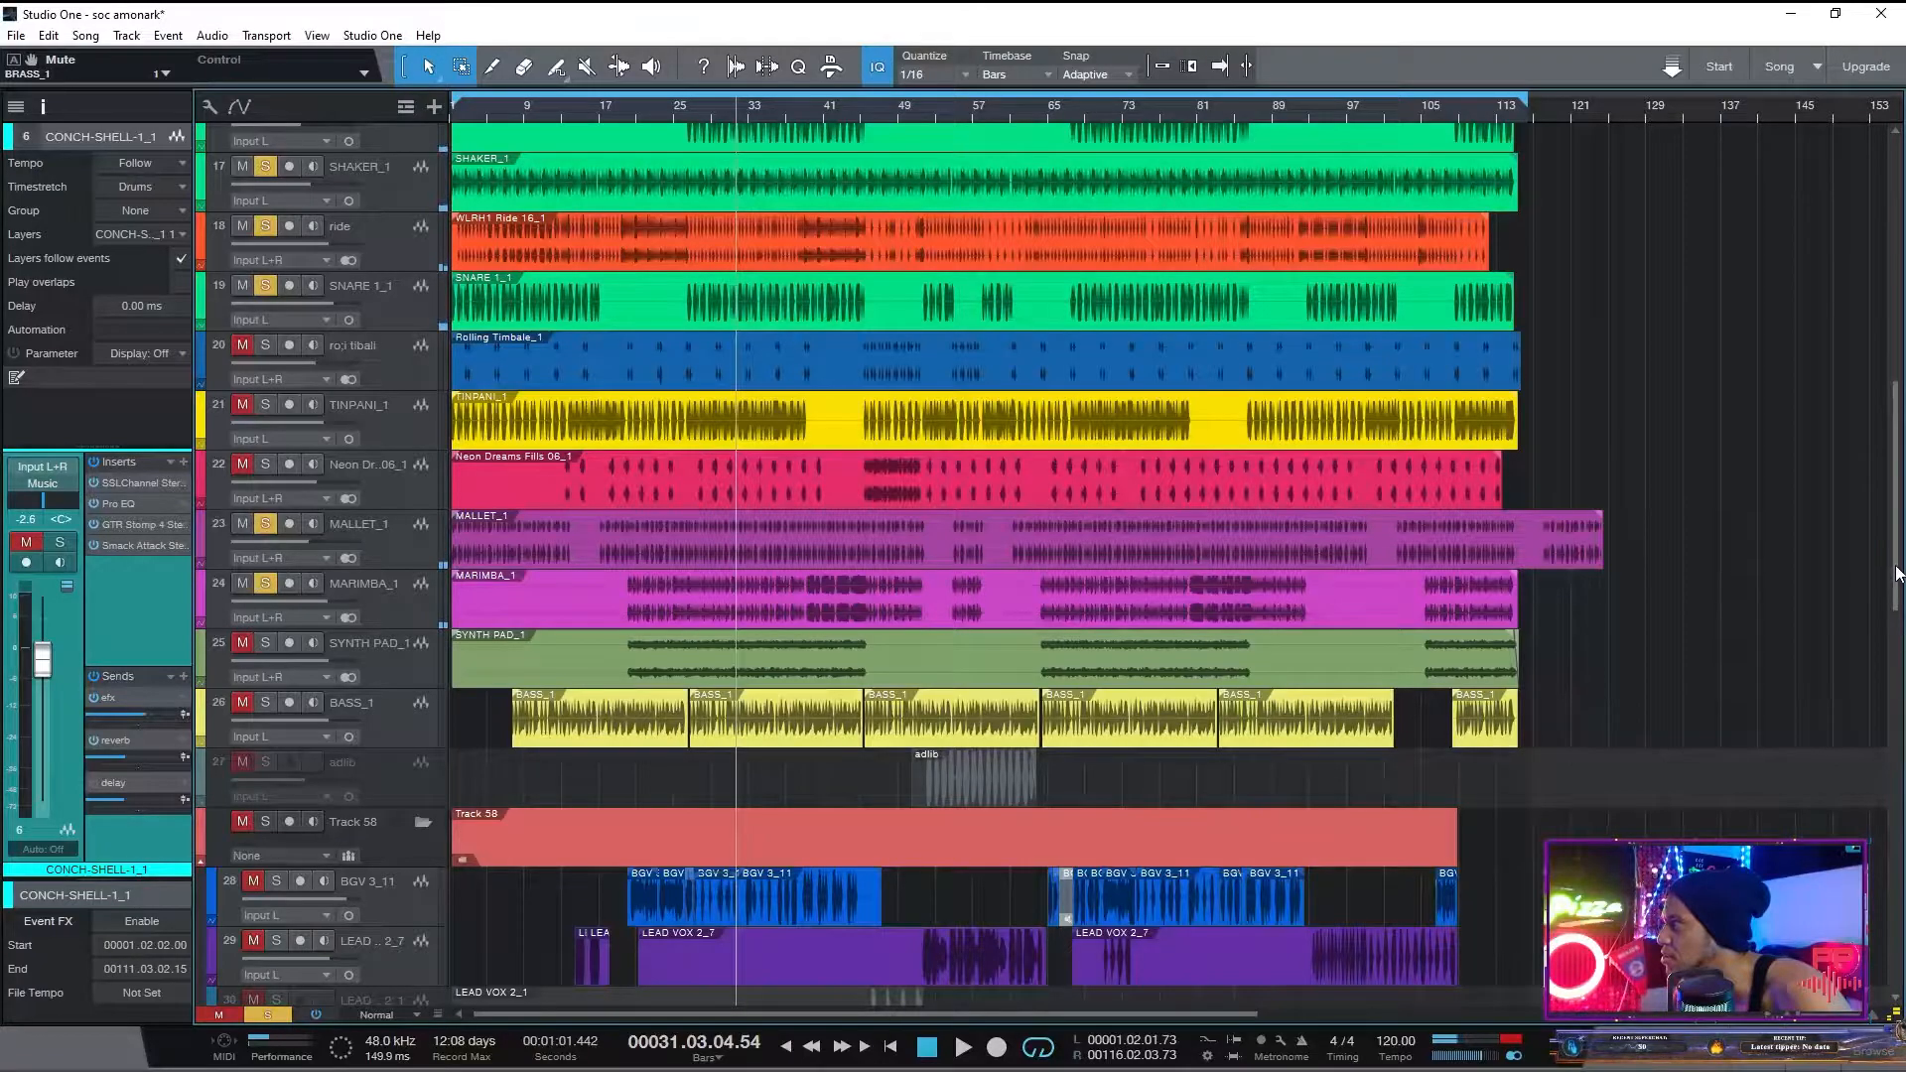
pyautogui.scroll(5, 1897, 574)
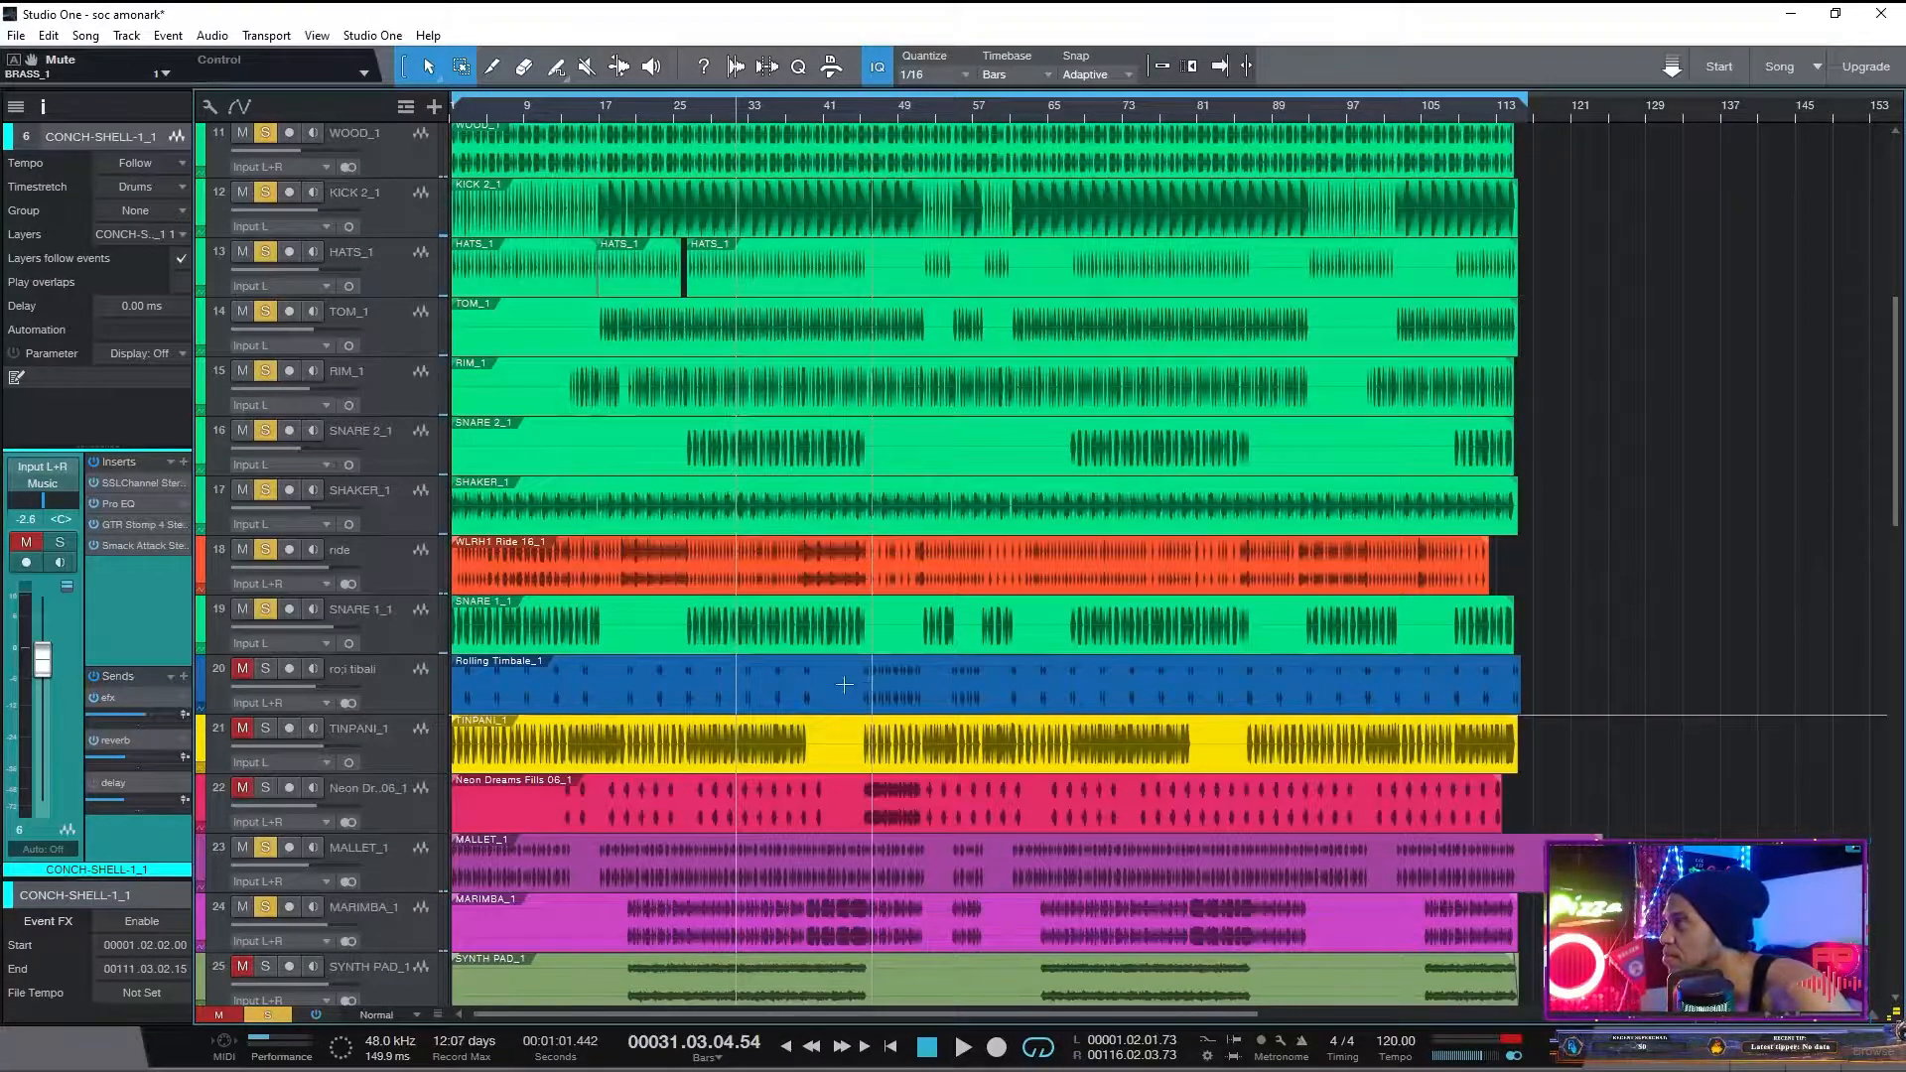
pyautogui.moveTo(243, 609); pyautogui.dragTo(241, 105)
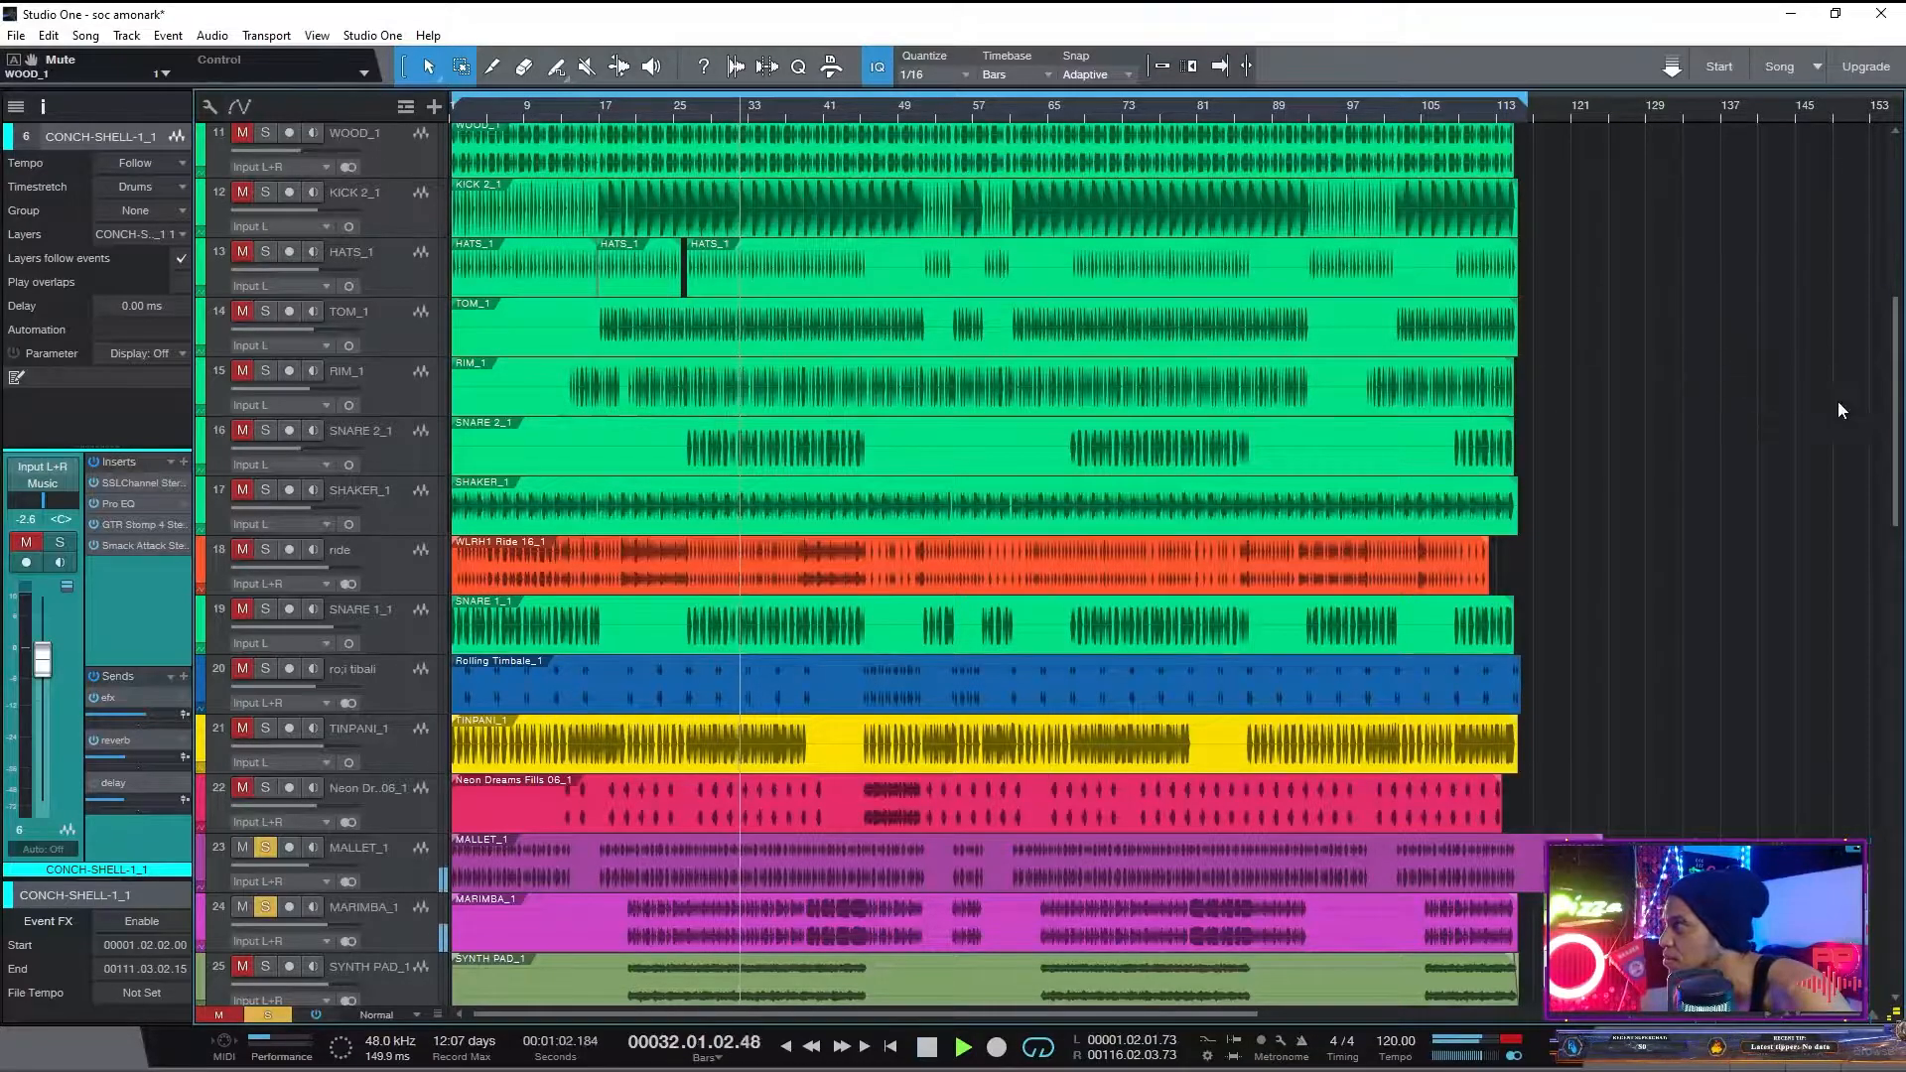
# - Select SYNTH PAD_1 and unmute it to hear it with the mallet and marimba tracks
pyautogui.scroll(-5, 1899, 486)
pyautogui.moveTo(1901, 484)
pyautogui.mouseDown()
pyautogui.moveTo(1902, 503)
pyautogui.moveTo(1901, 473)
pyautogui.mouseUp()
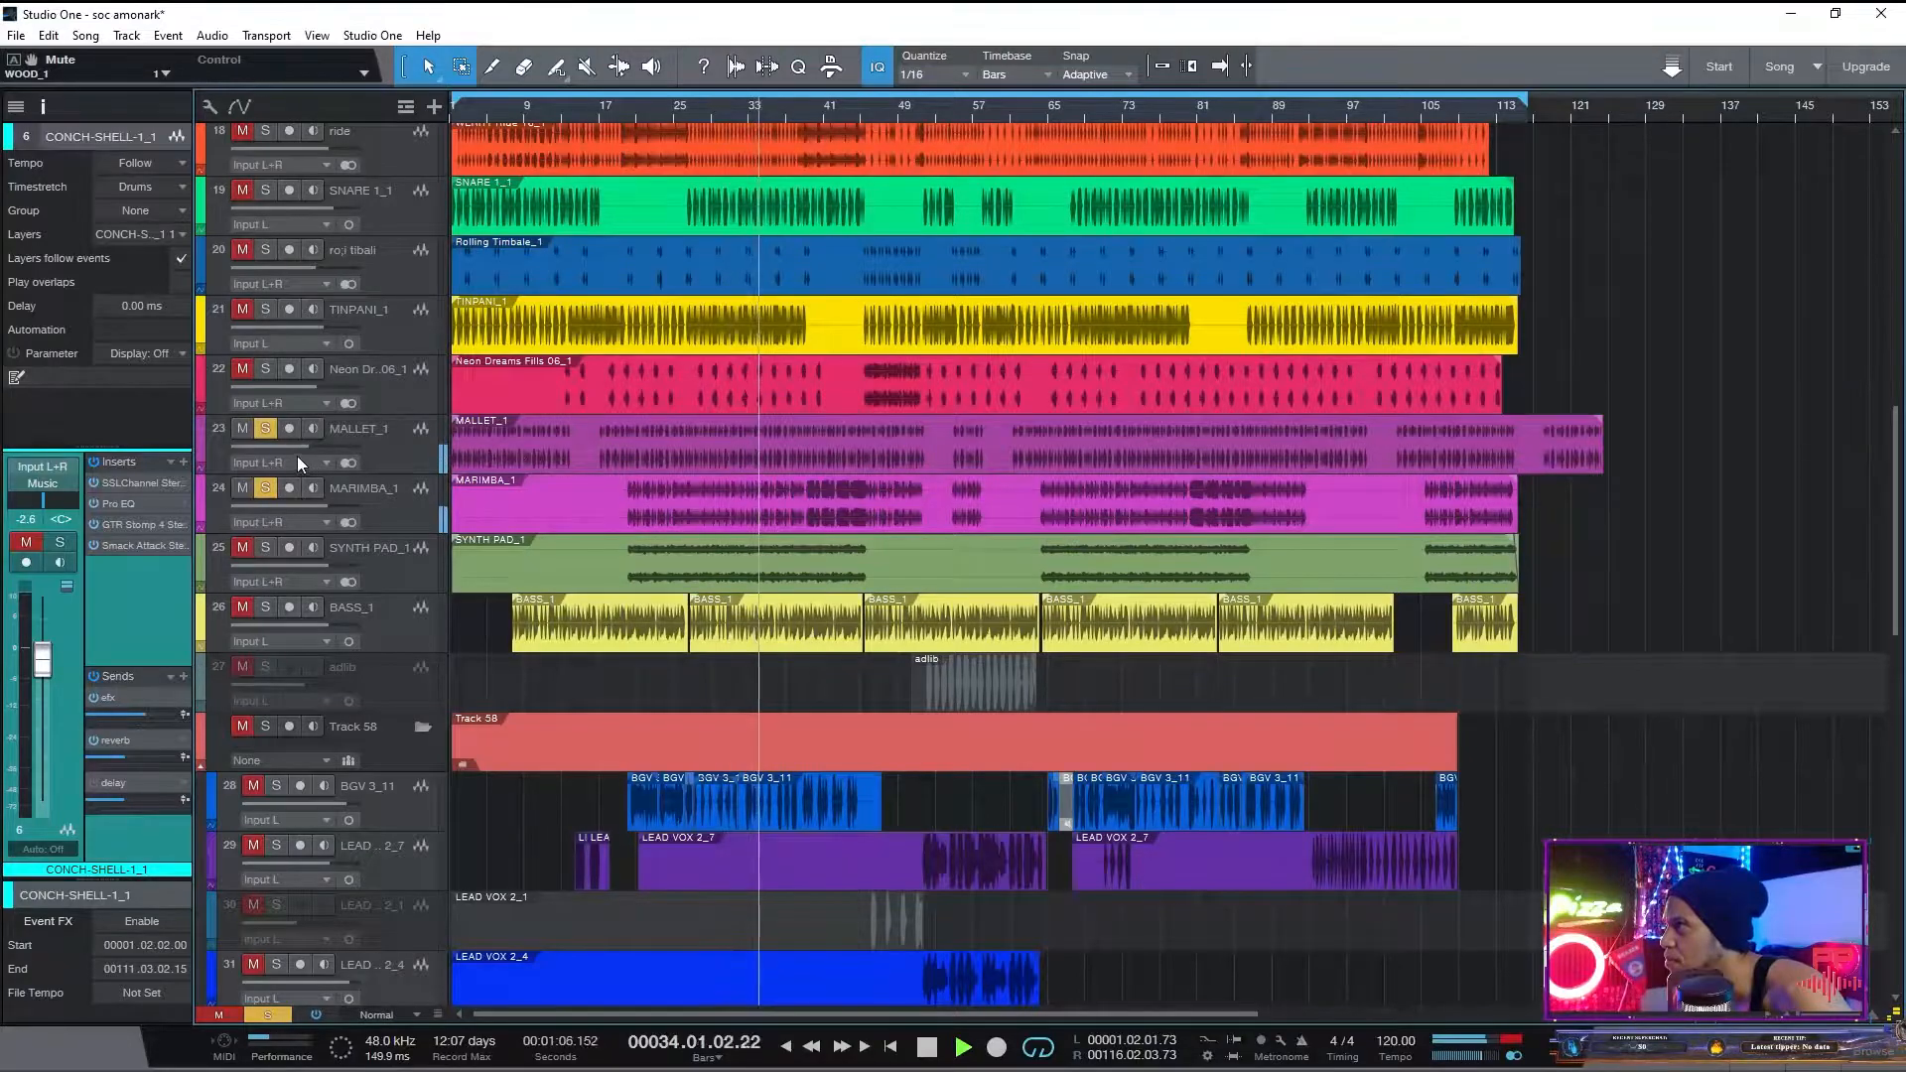
pyautogui.click(382, 554)
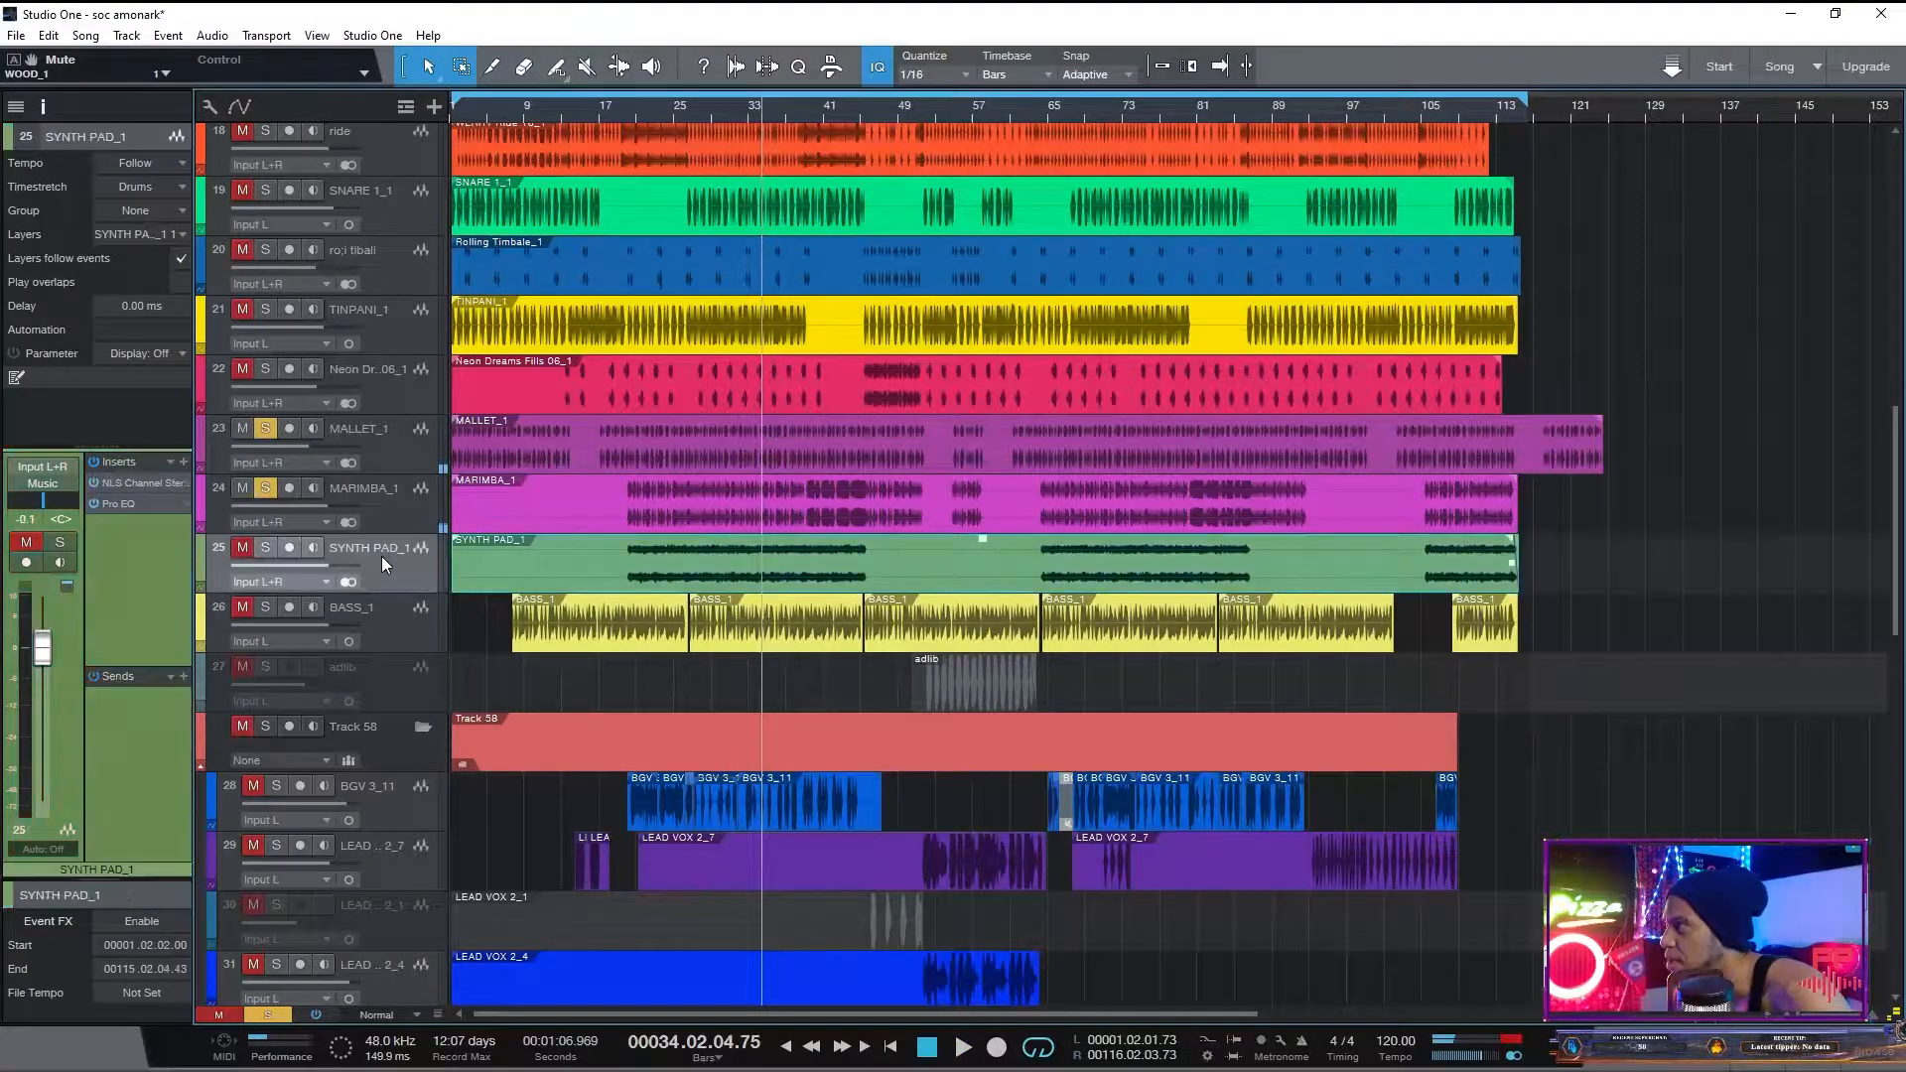
pyautogui.click(240, 550)
pyautogui.press('s')
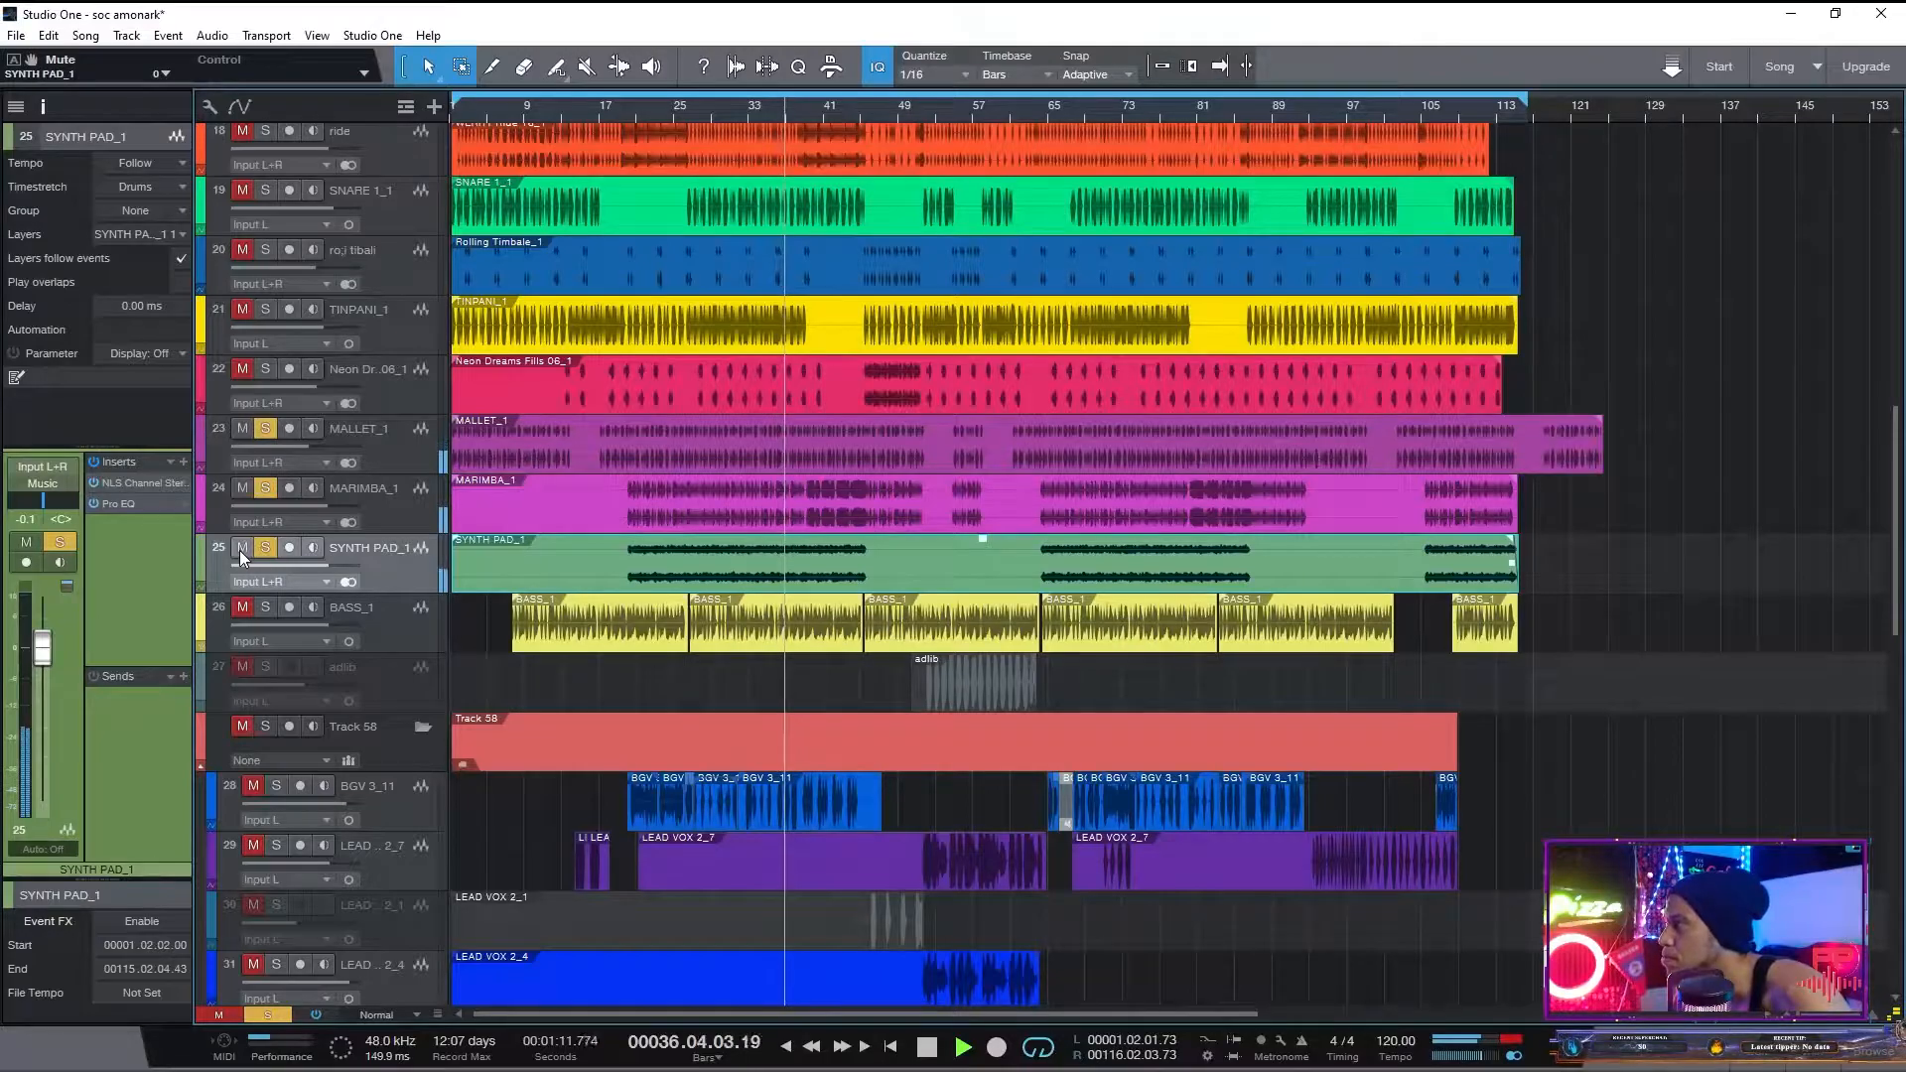
# - Unmute the tracks from WOOD_1 through Neon Dreams Fills 06_1, plus BRASS_1 and CONCH-SHELL-1_1
pyautogui.scroll(8, 941, 369)
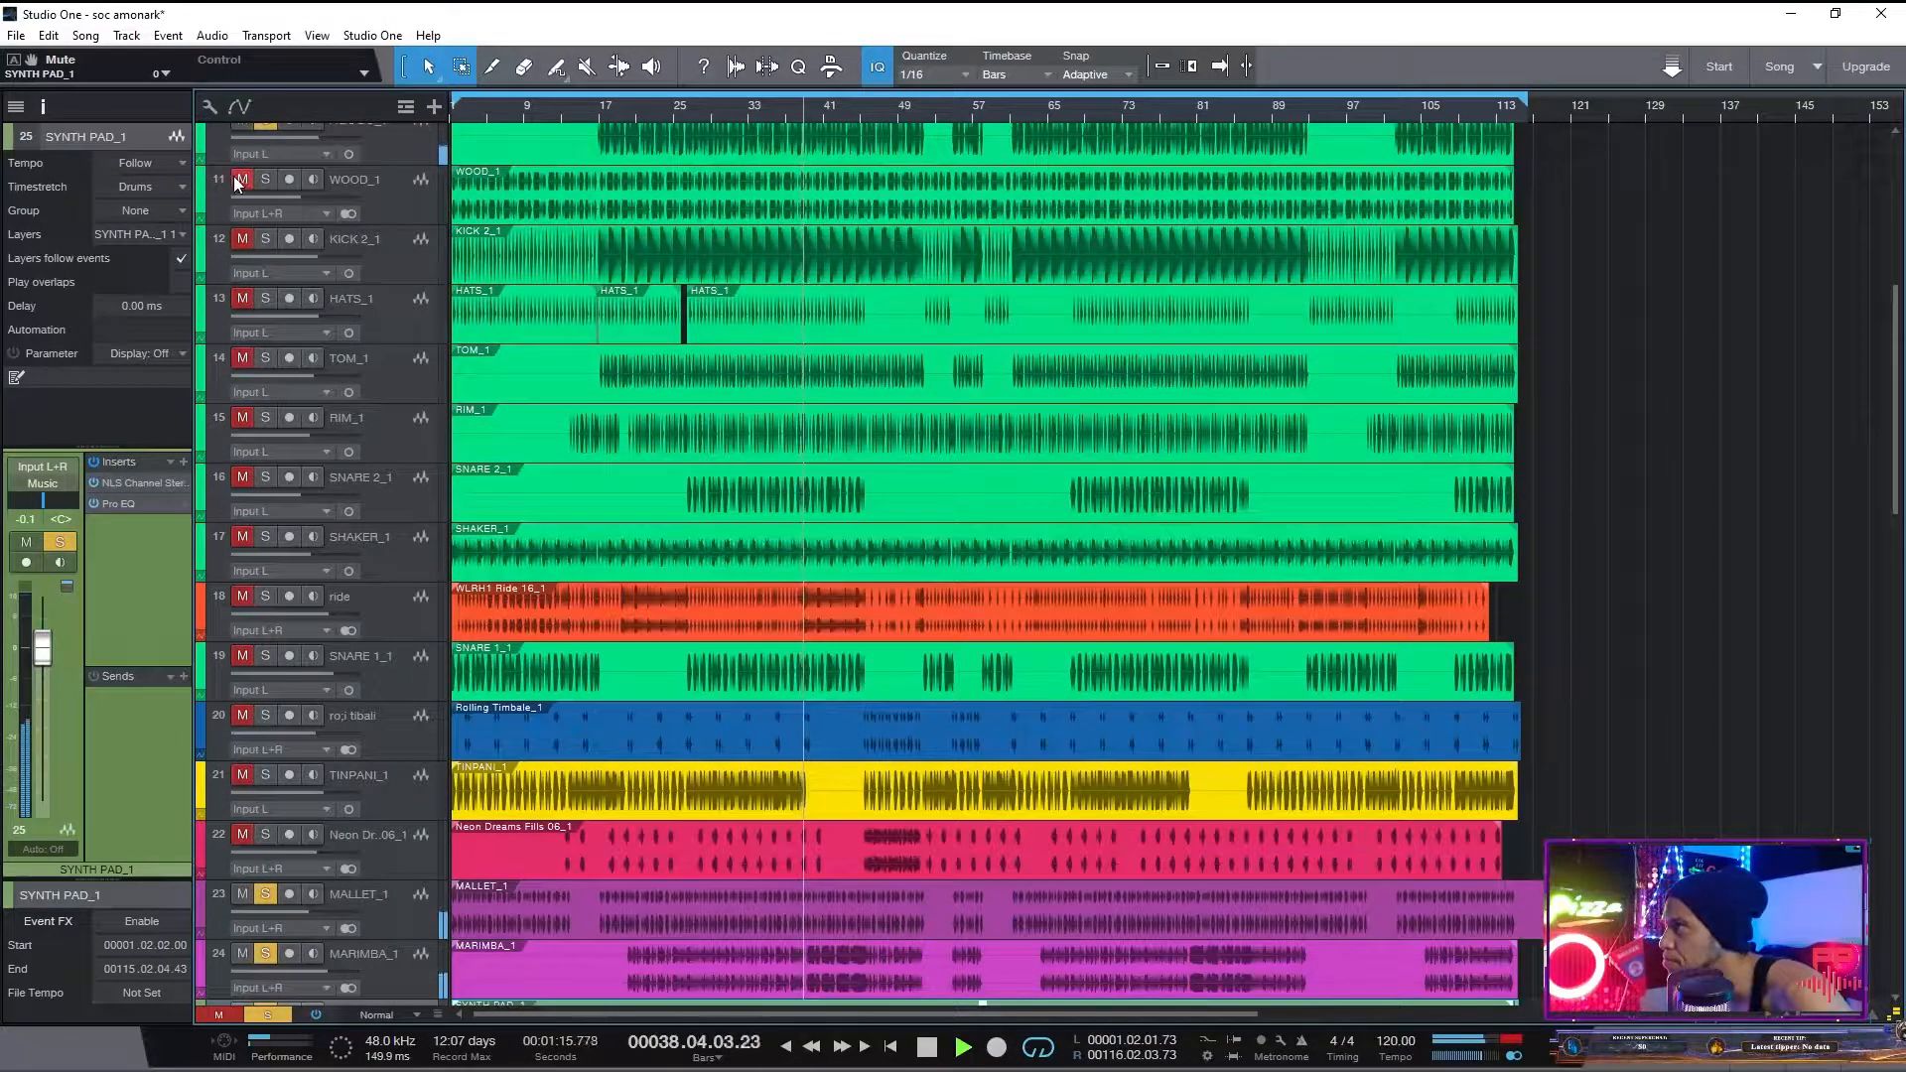
pyautogui.moveTo(238, 184); pyautogui.dragTo(240, 873)
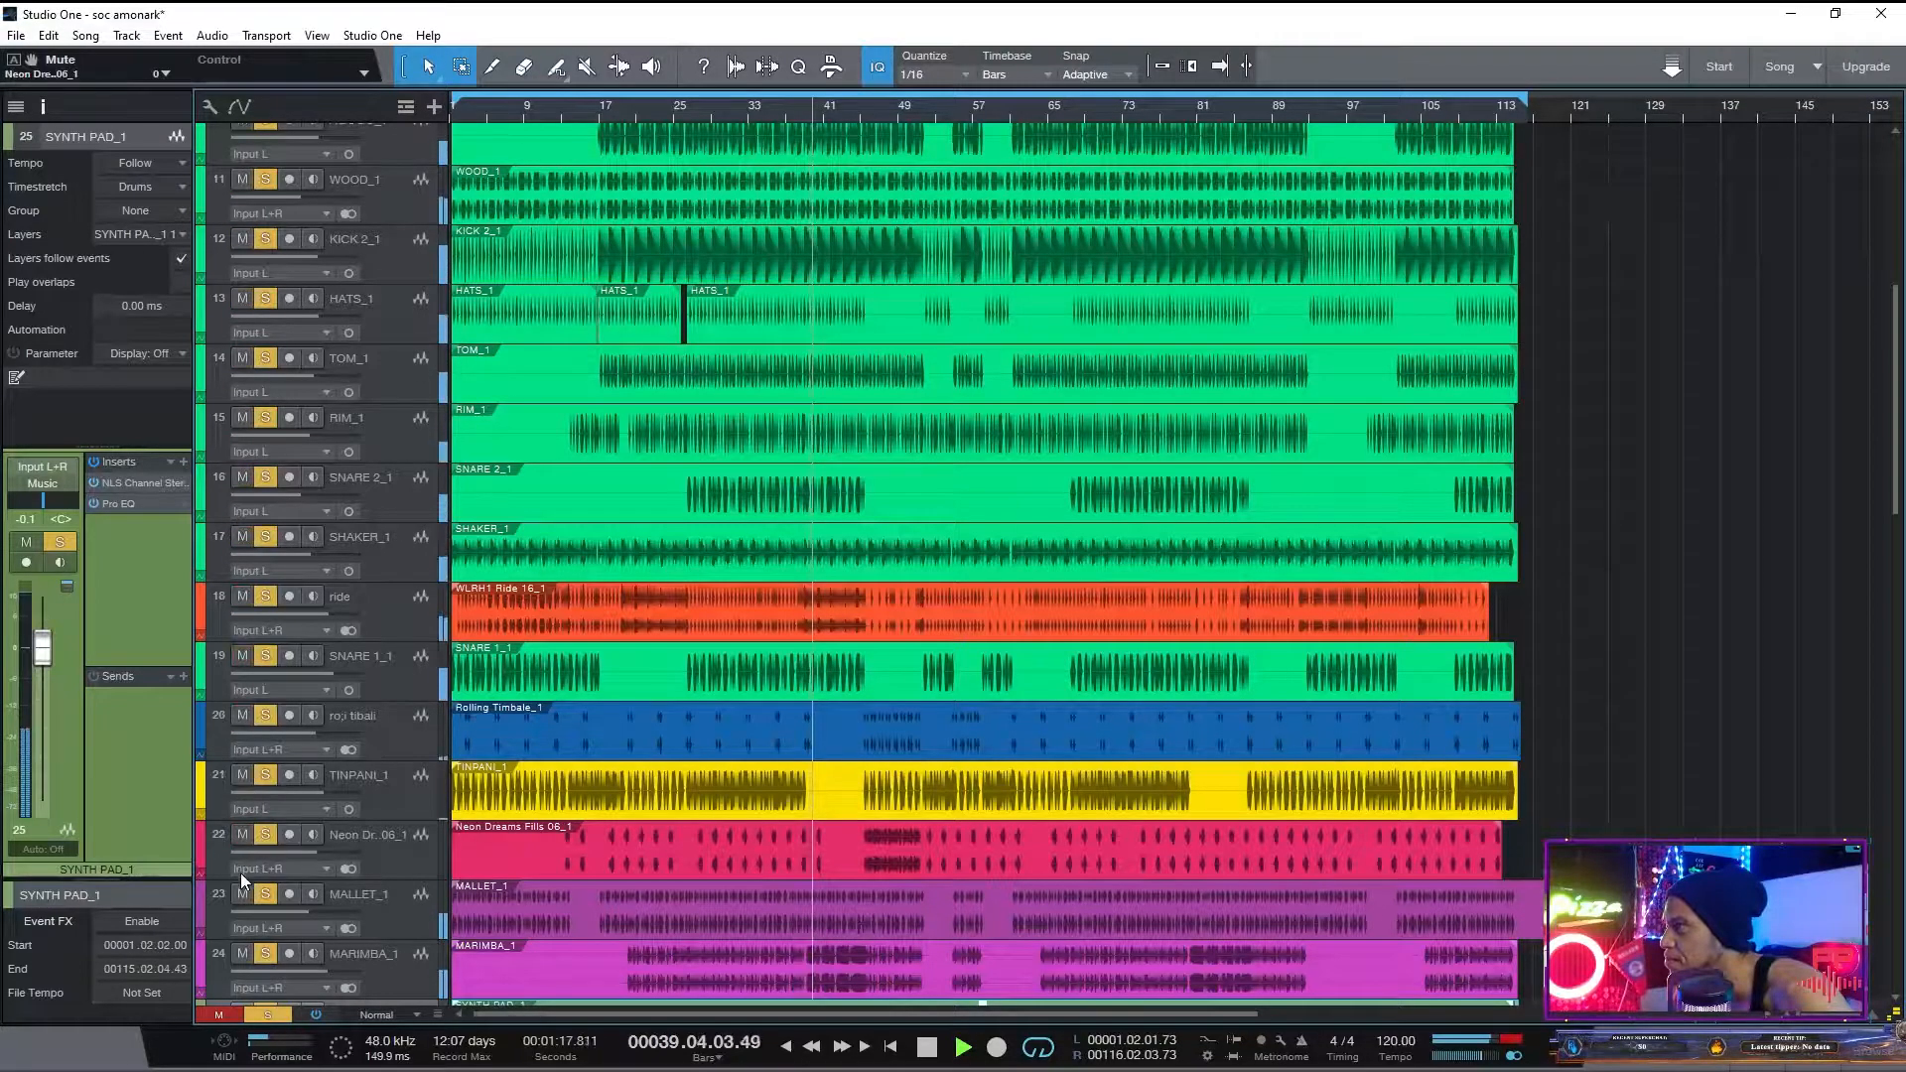
pyautogui.scroll(9, 854, 556)
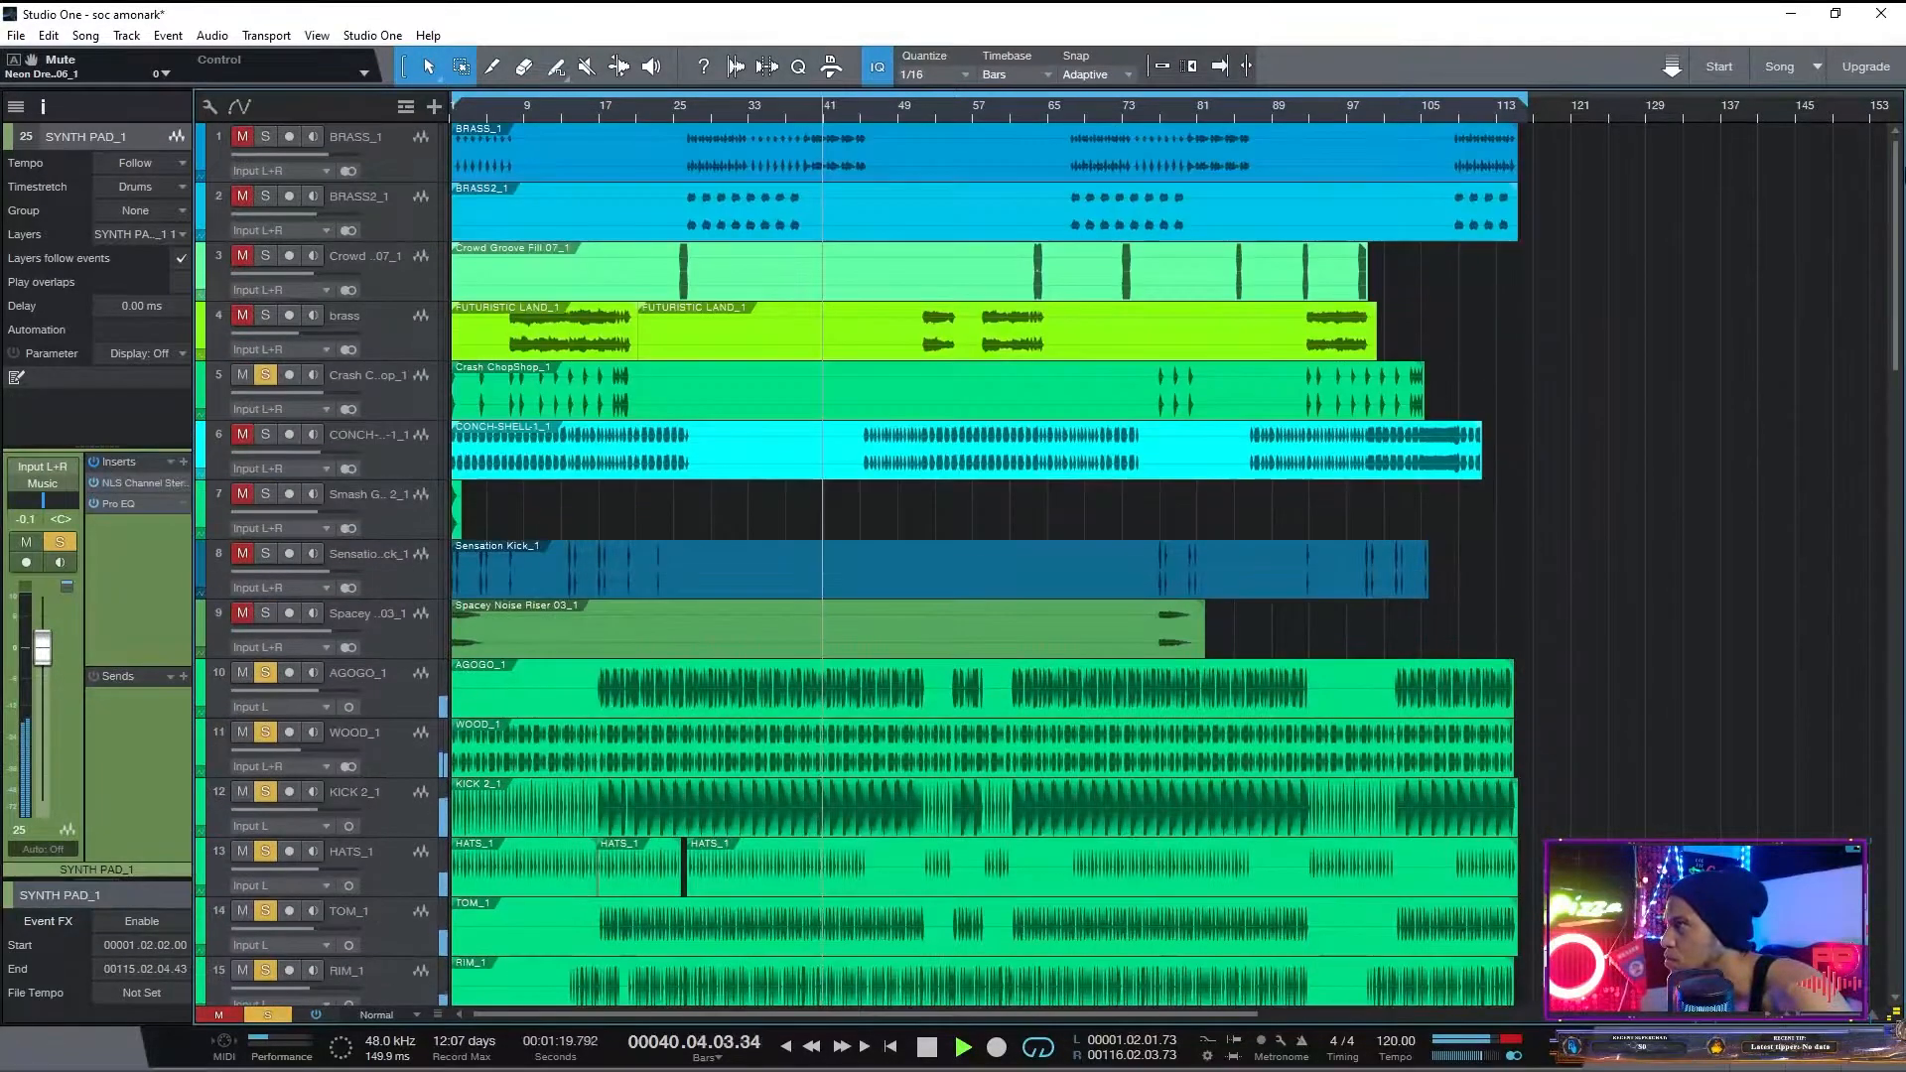
pyautogui.click(243, 136)
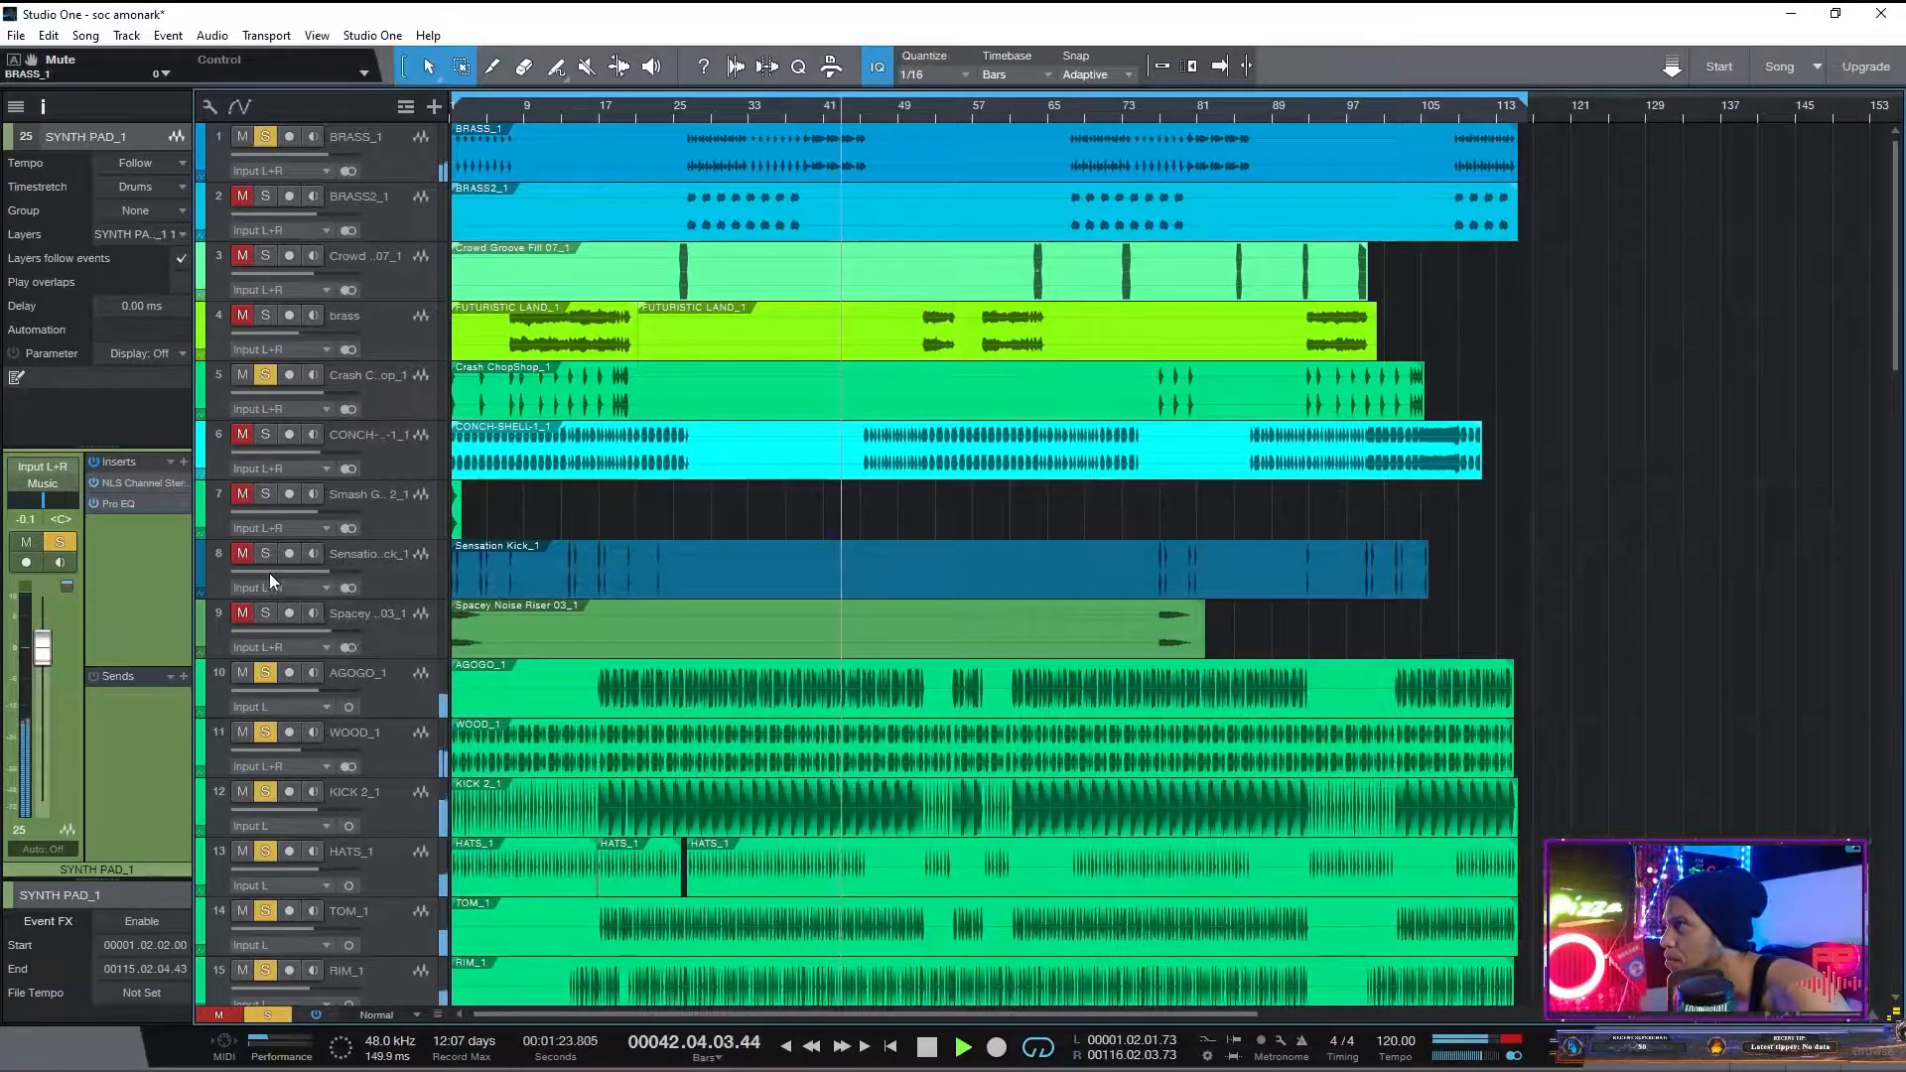
pyautogui.click(381, 437)
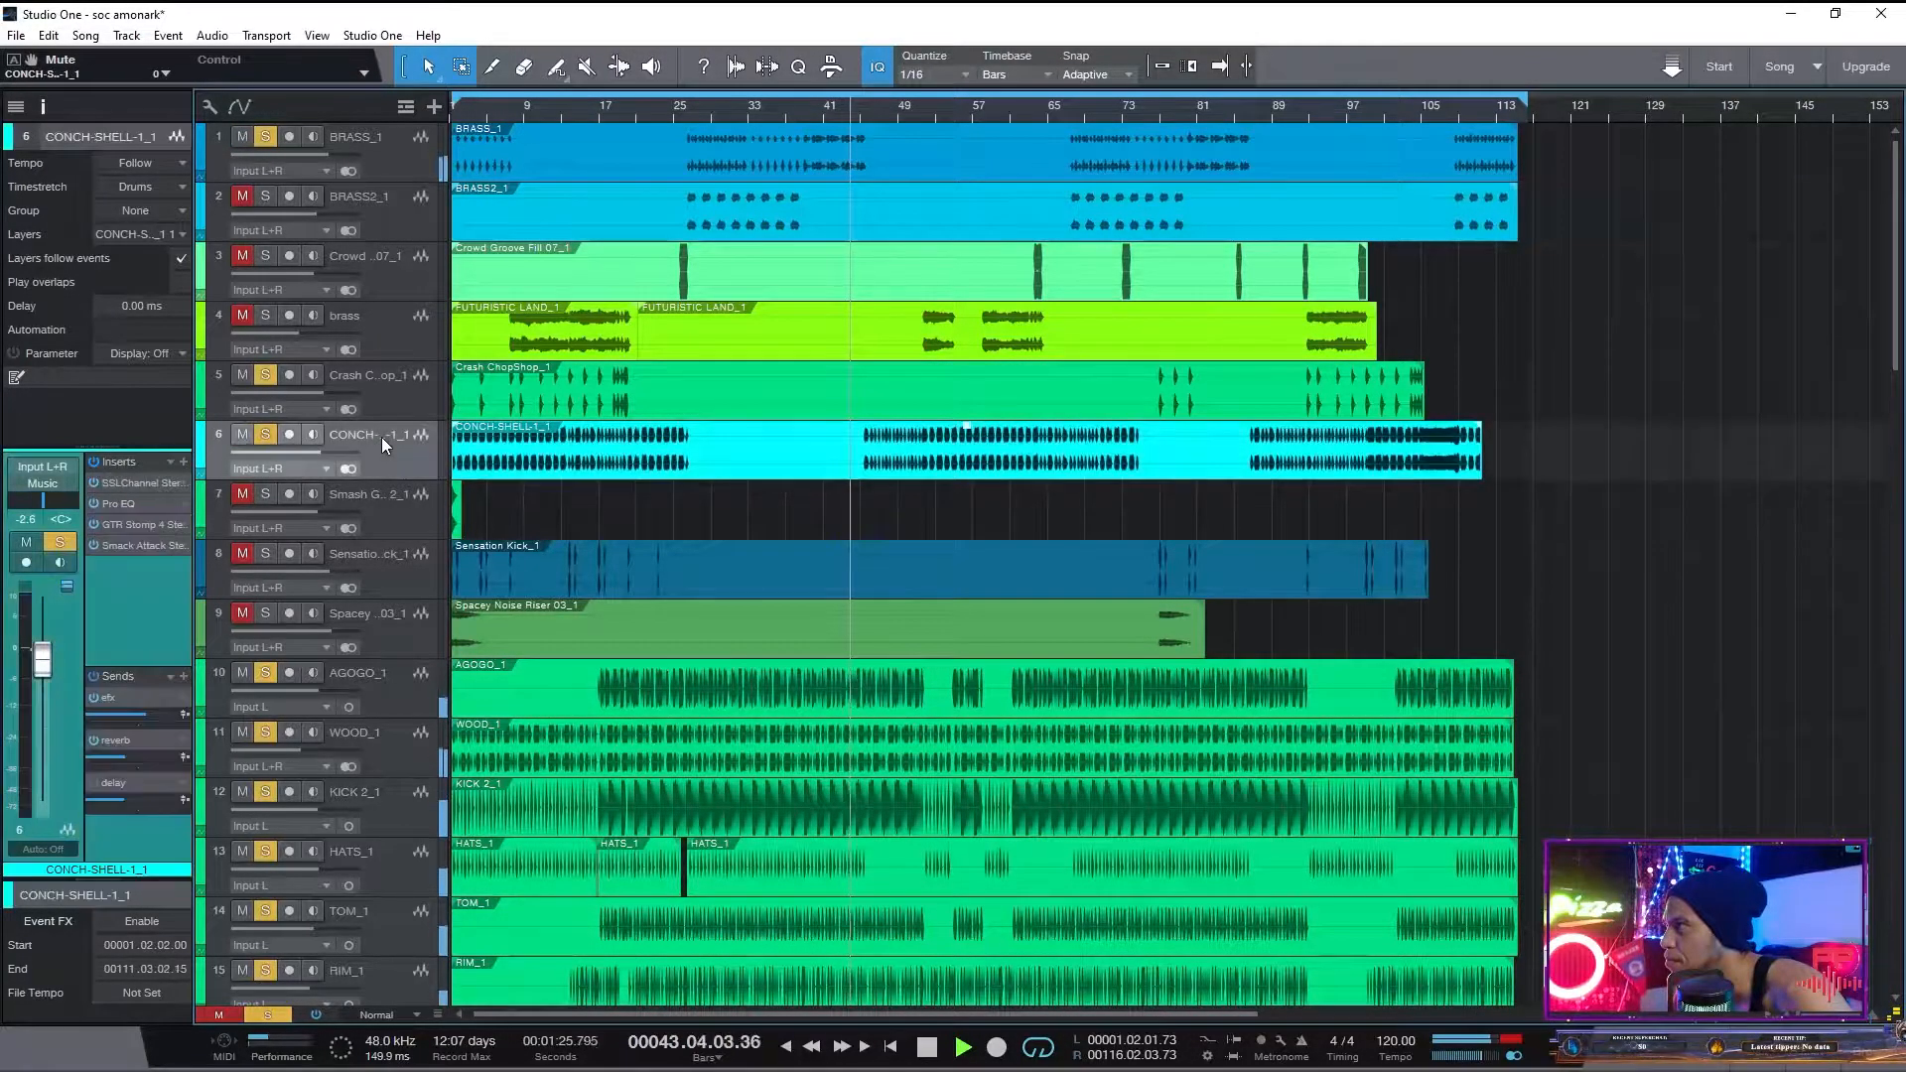
# - Unmute the Crowd Groove Fill 07_1 and brass tracks, listen to them in the mix and stop playback
pyautogui.click(265, 256)
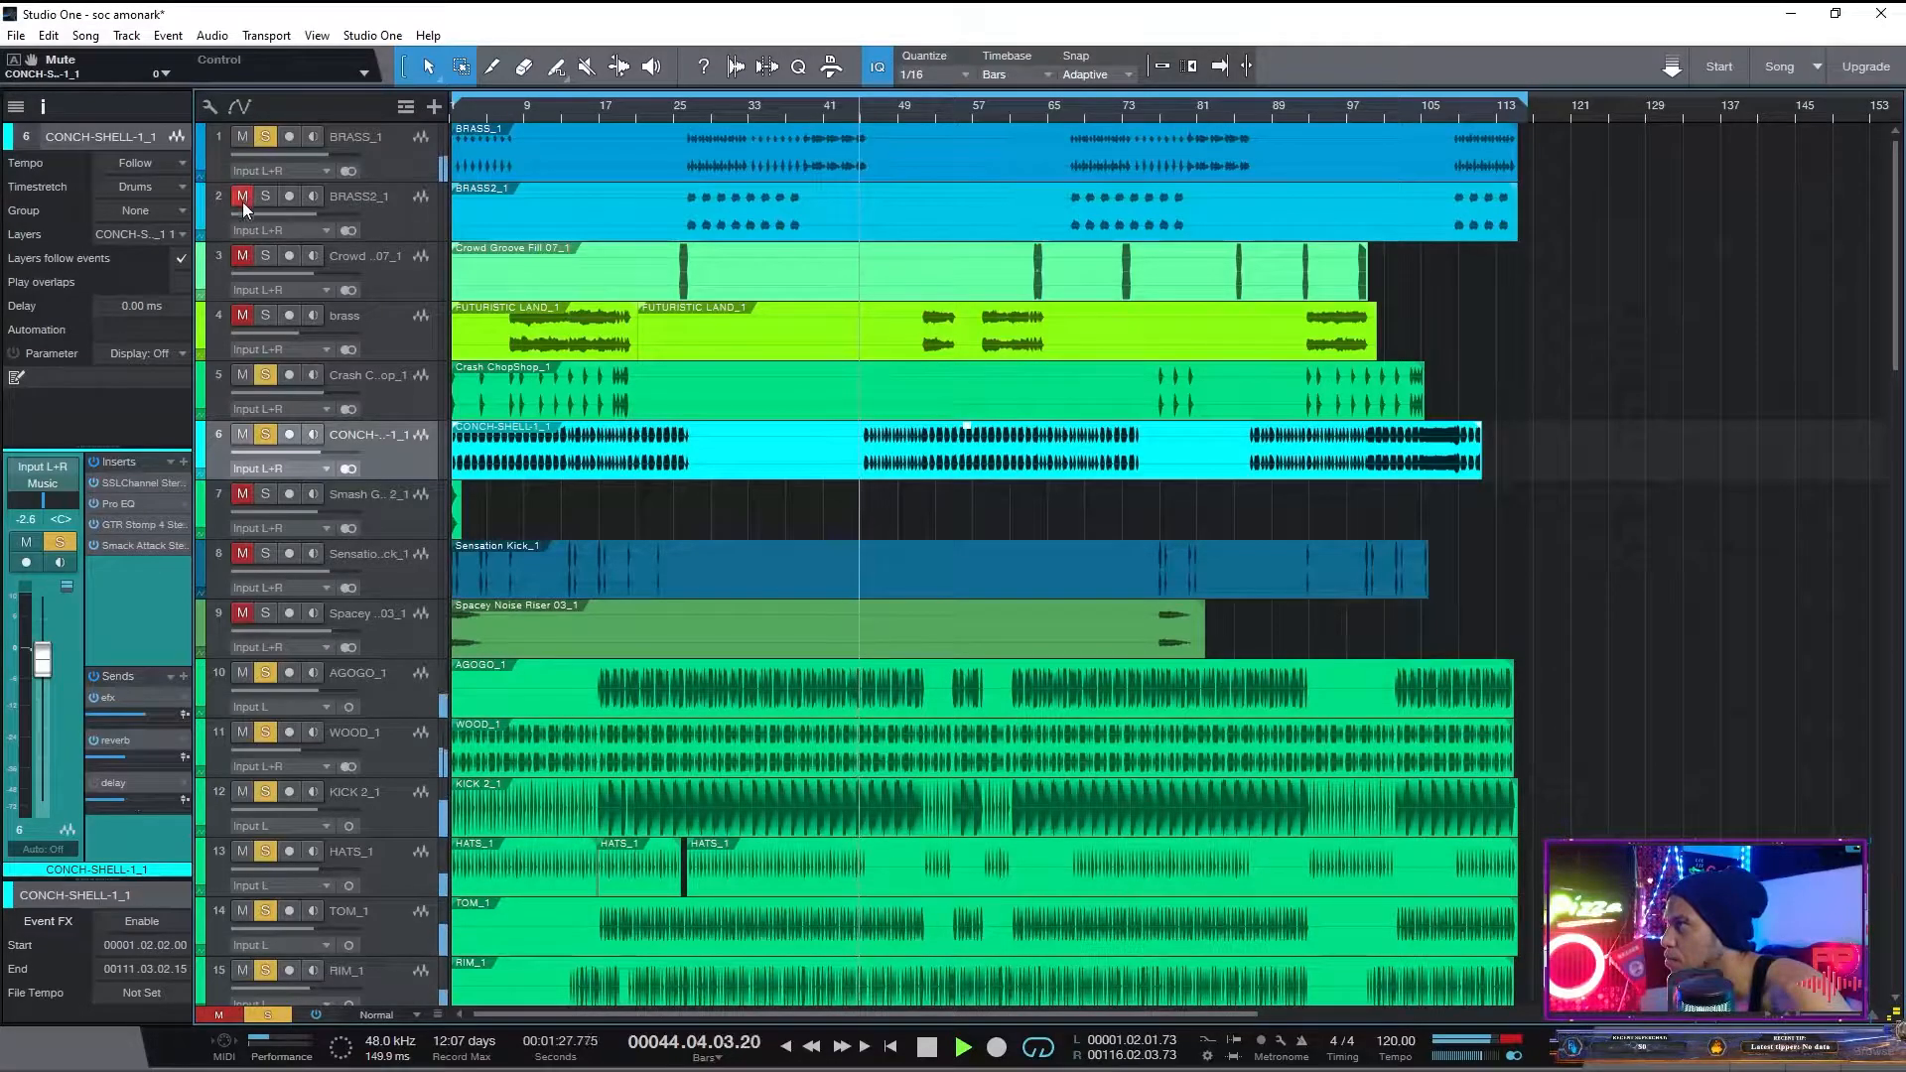
pyautogui.click(242, 256)
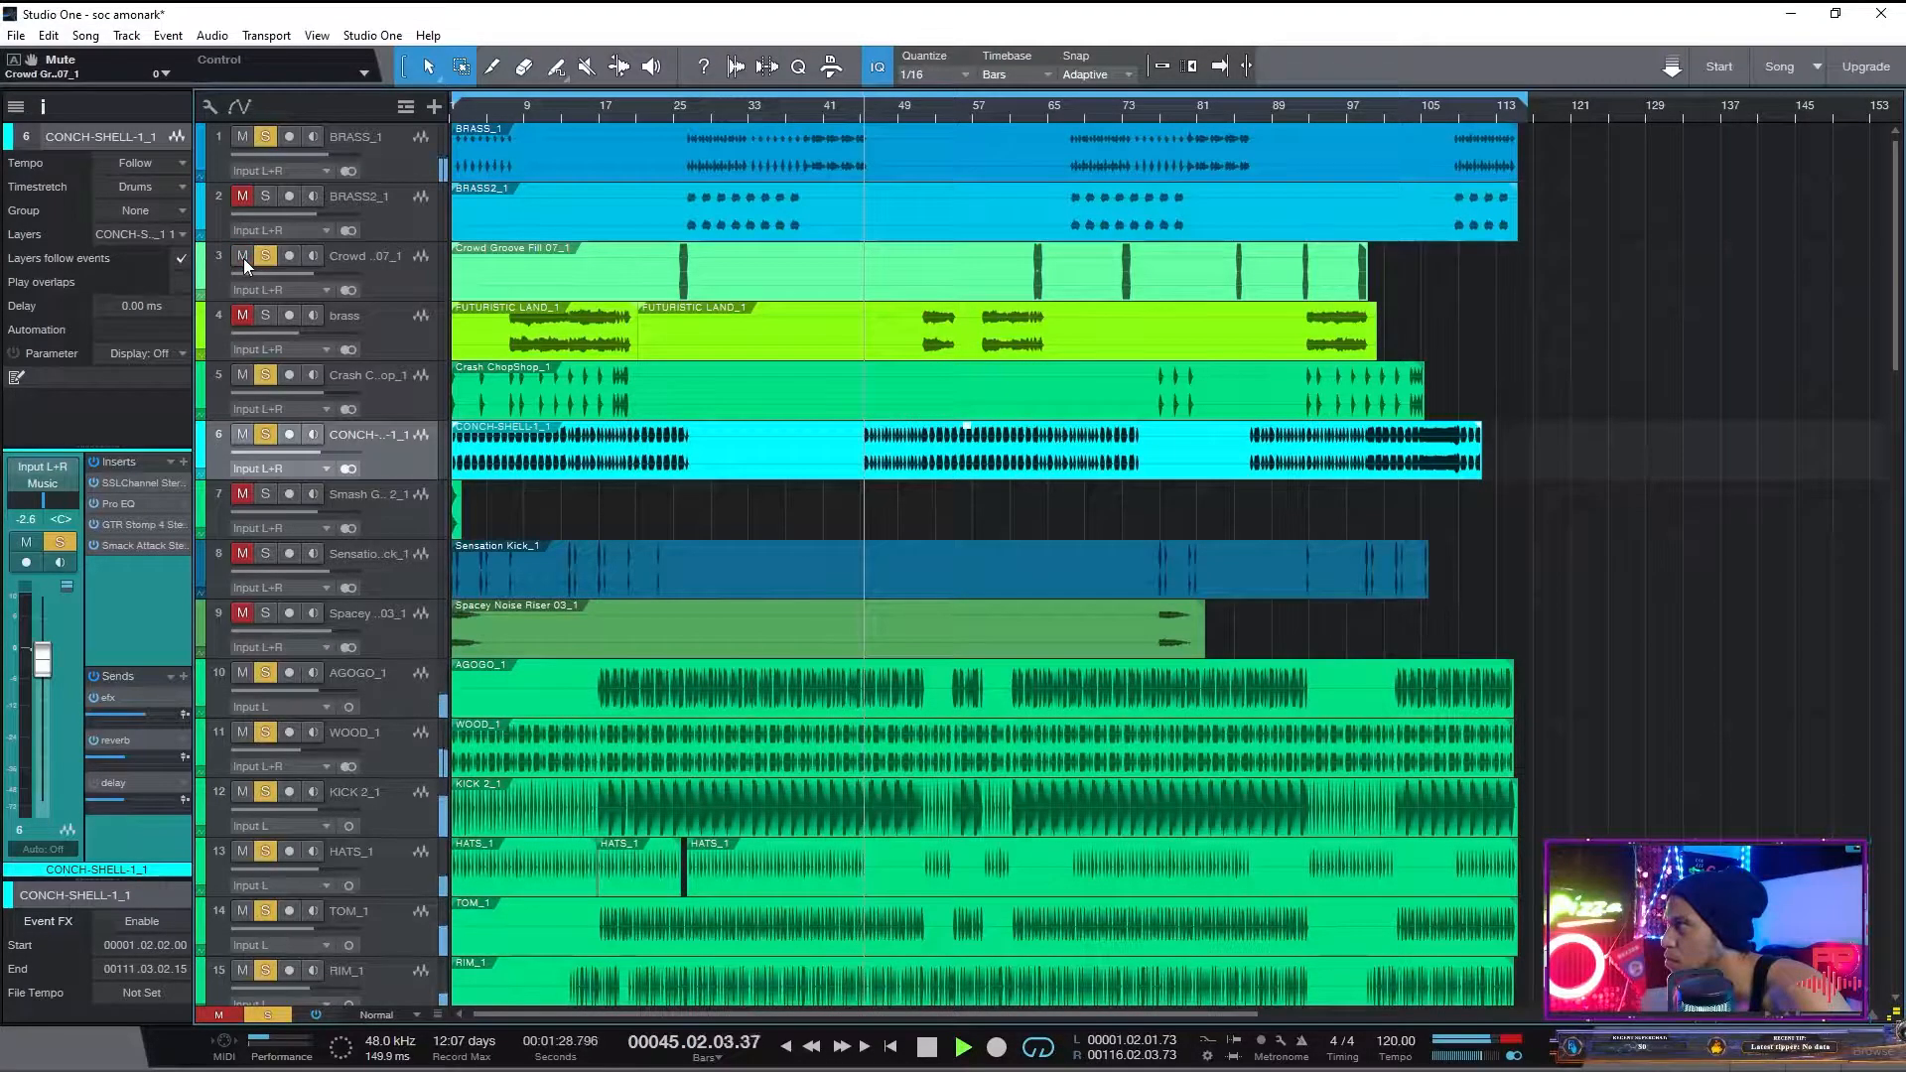
pyautogui.click(242, 318)
pyautogui.click(265, 315)
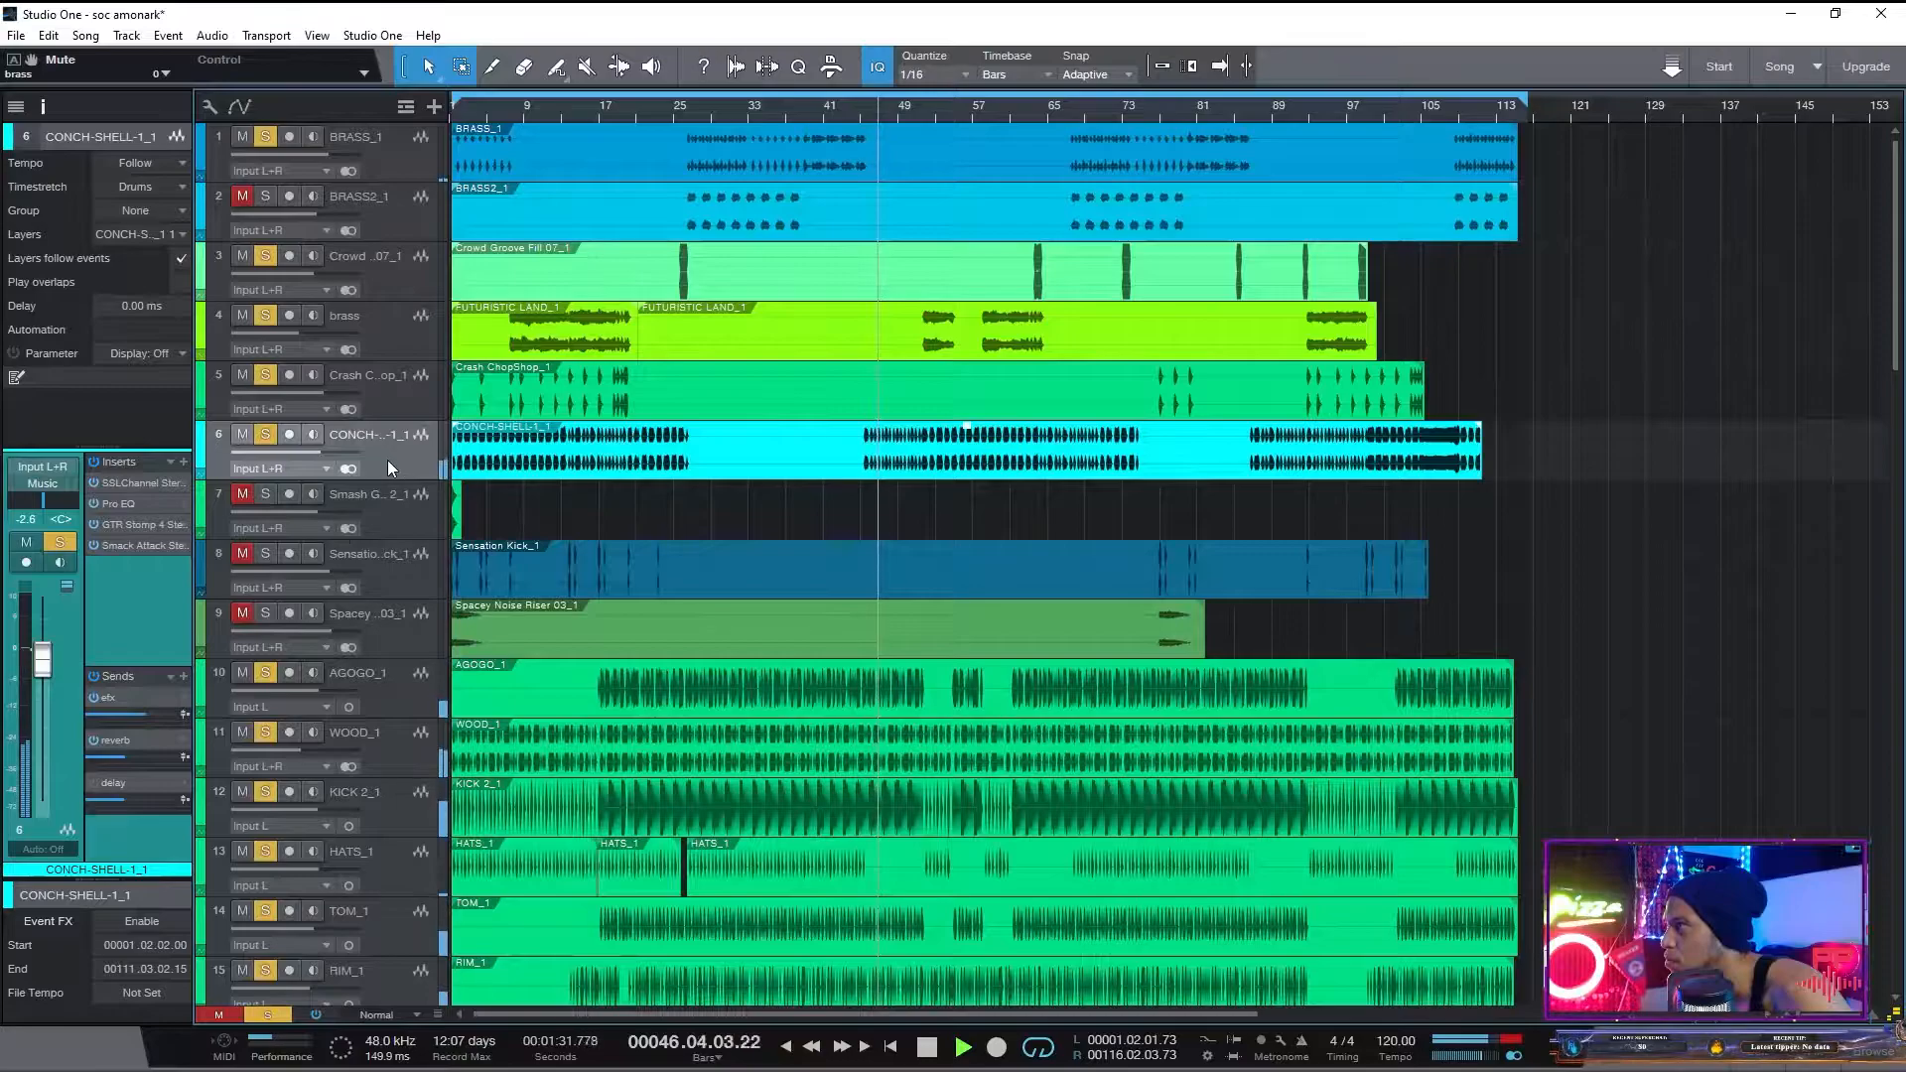
pyautogui.press('space')
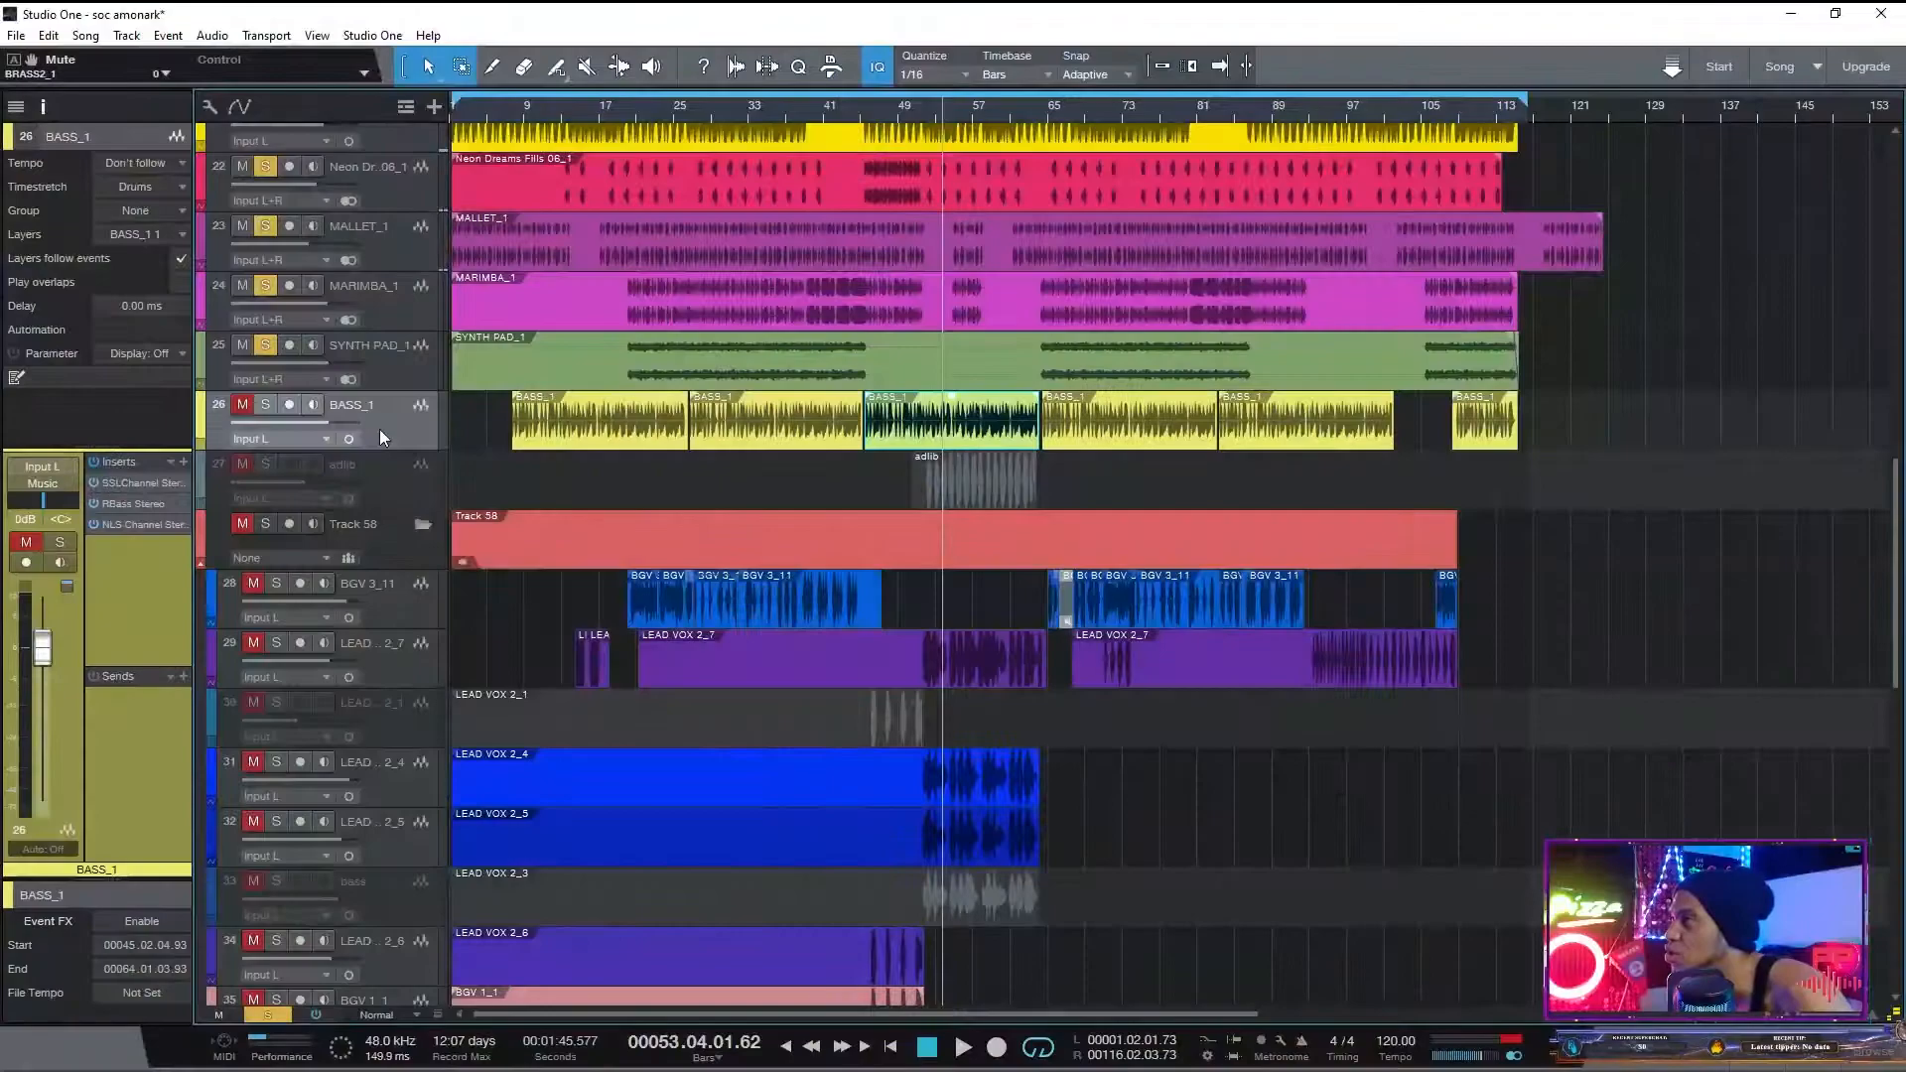
# - Unmute BASS_1 and play the song from about bar 7 to hear the bass in the mix
pyautogui.click(242, 407)
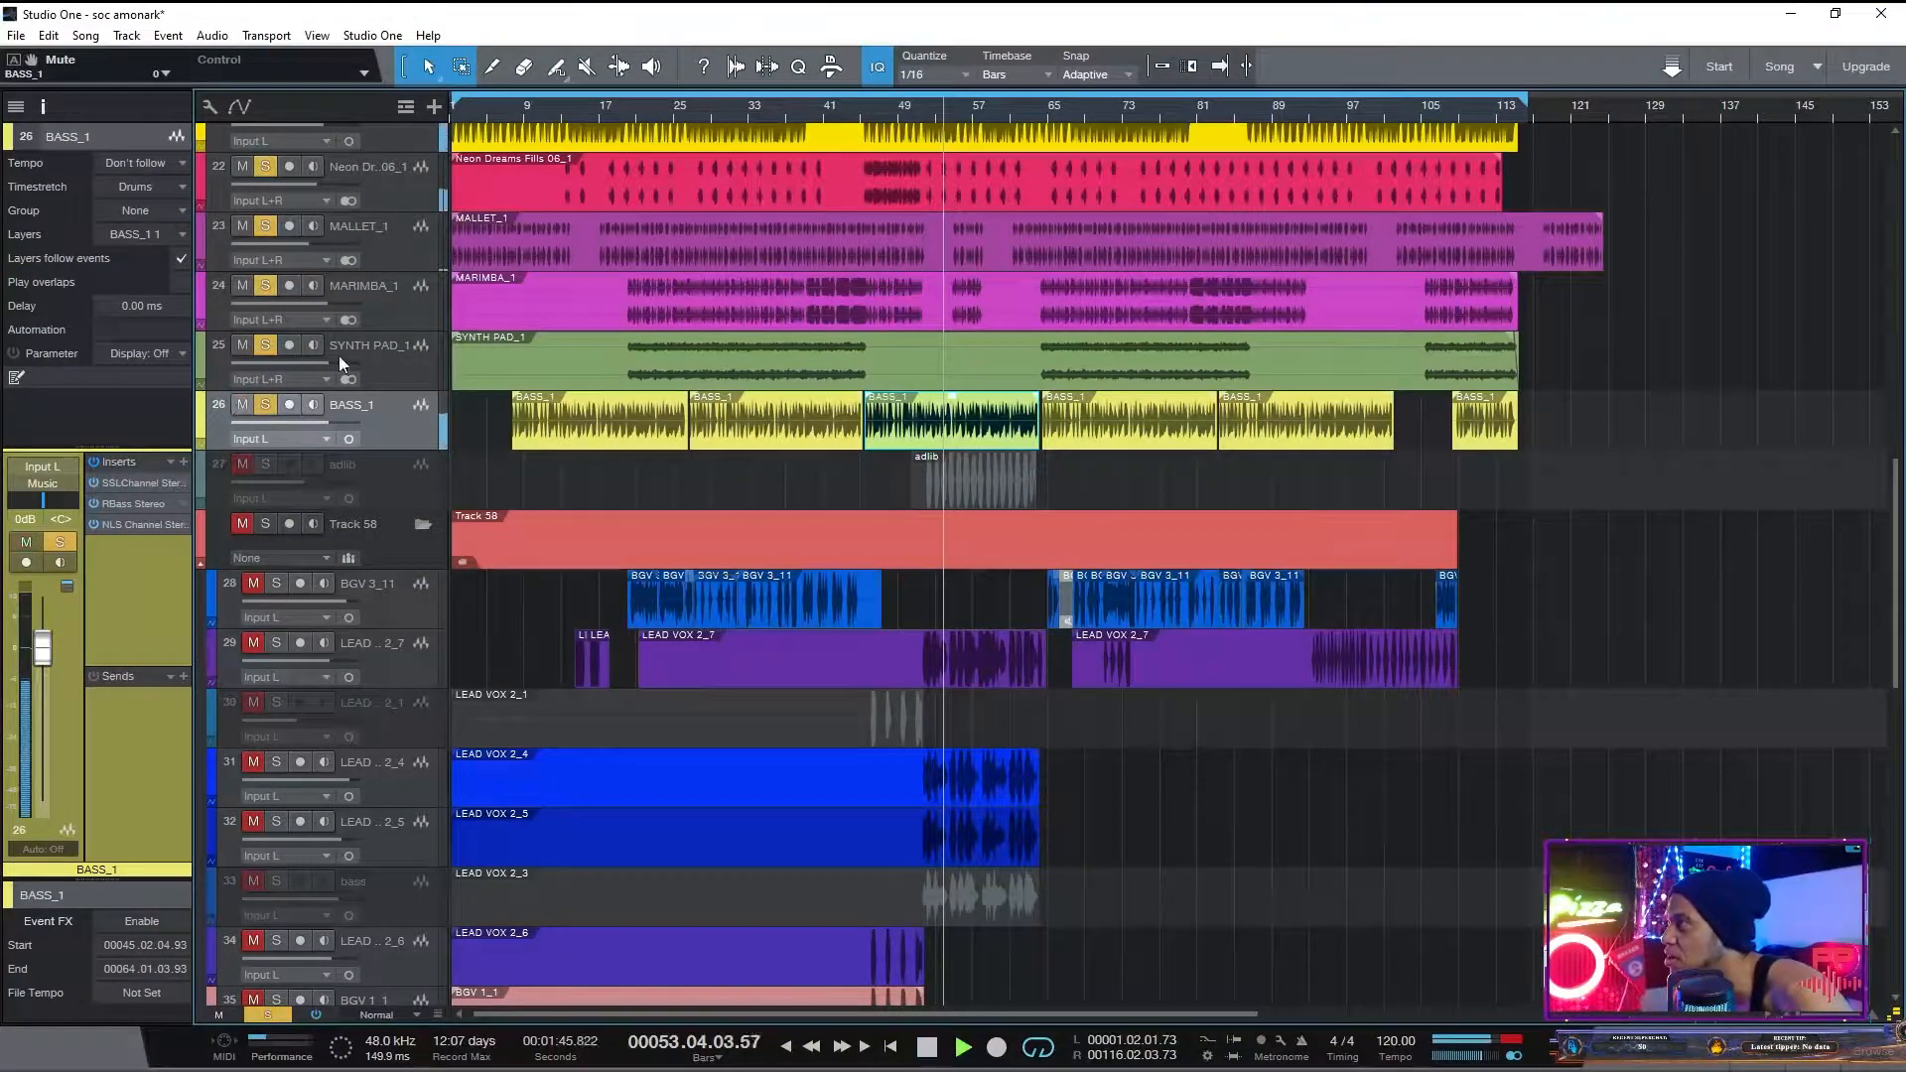
pyautogui.press('space')
pyautogui.click(506, 117)
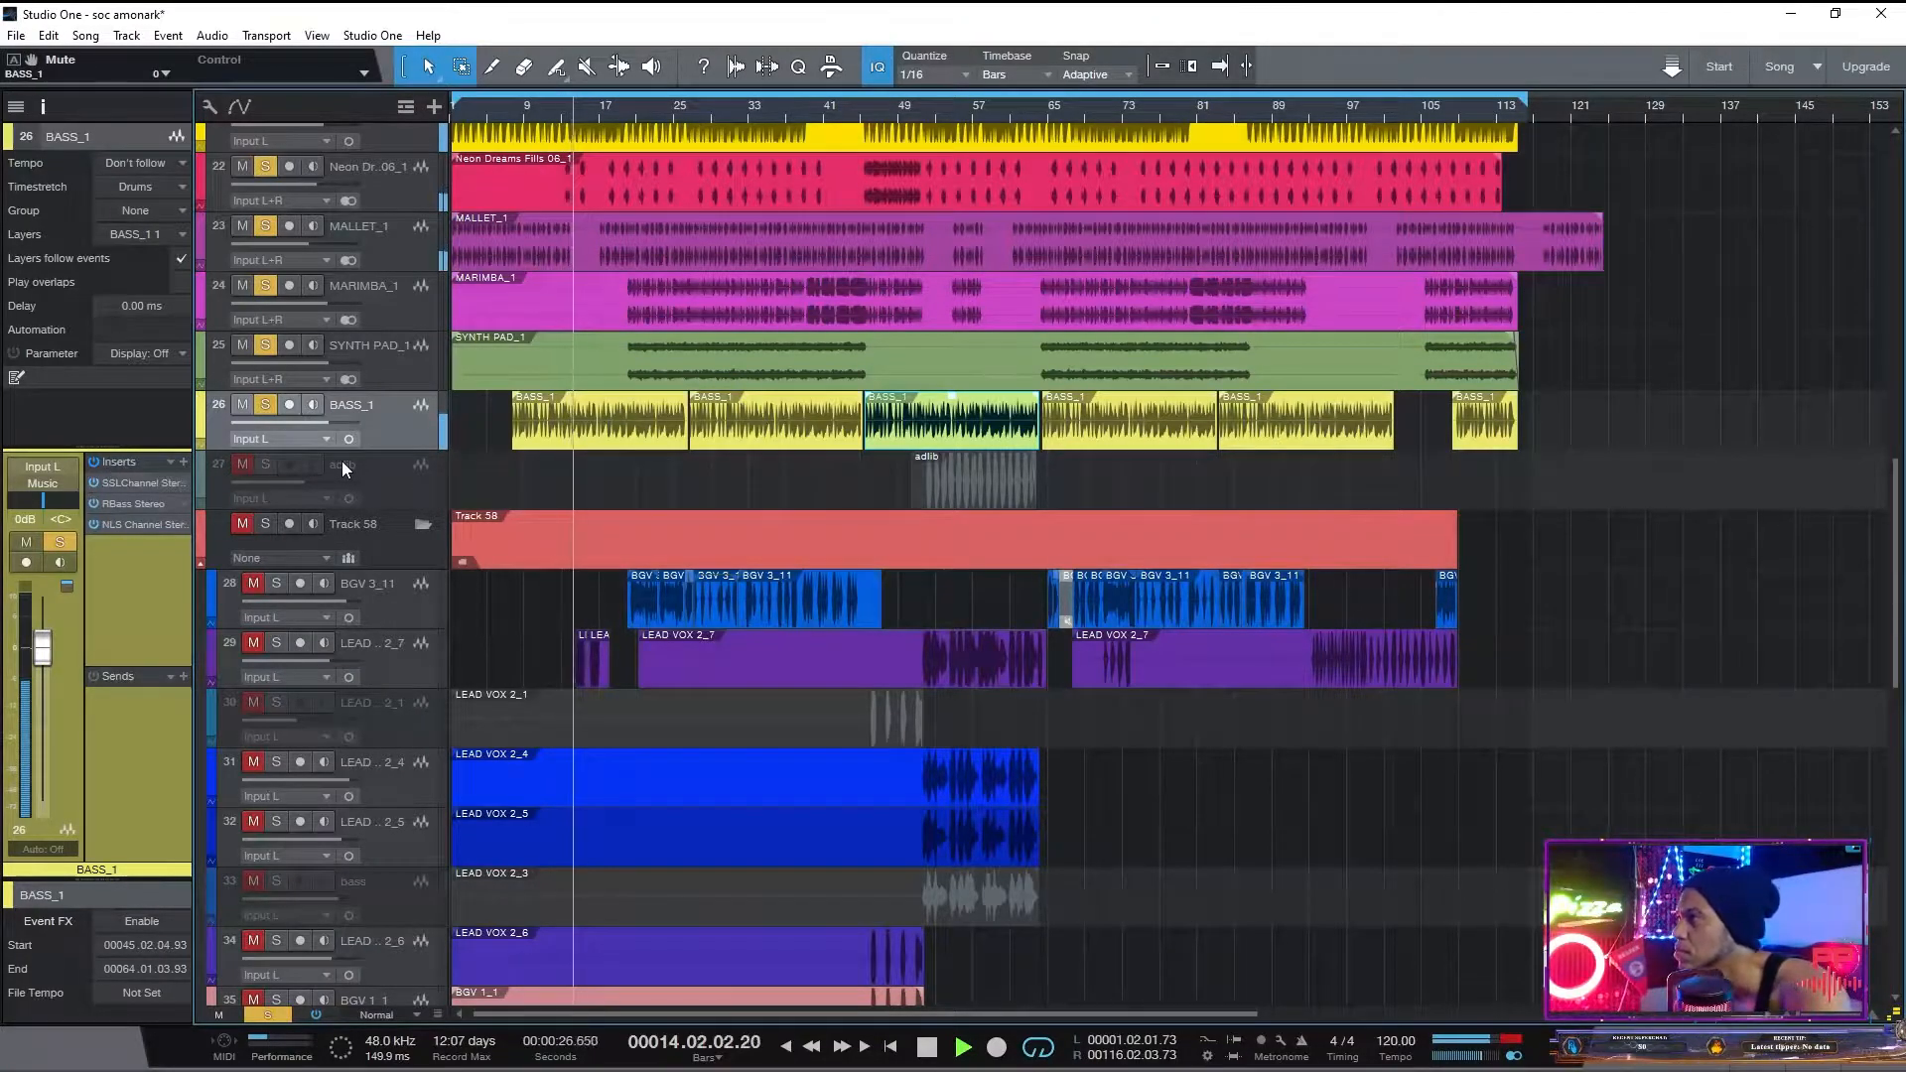
pyautogui.press('space')
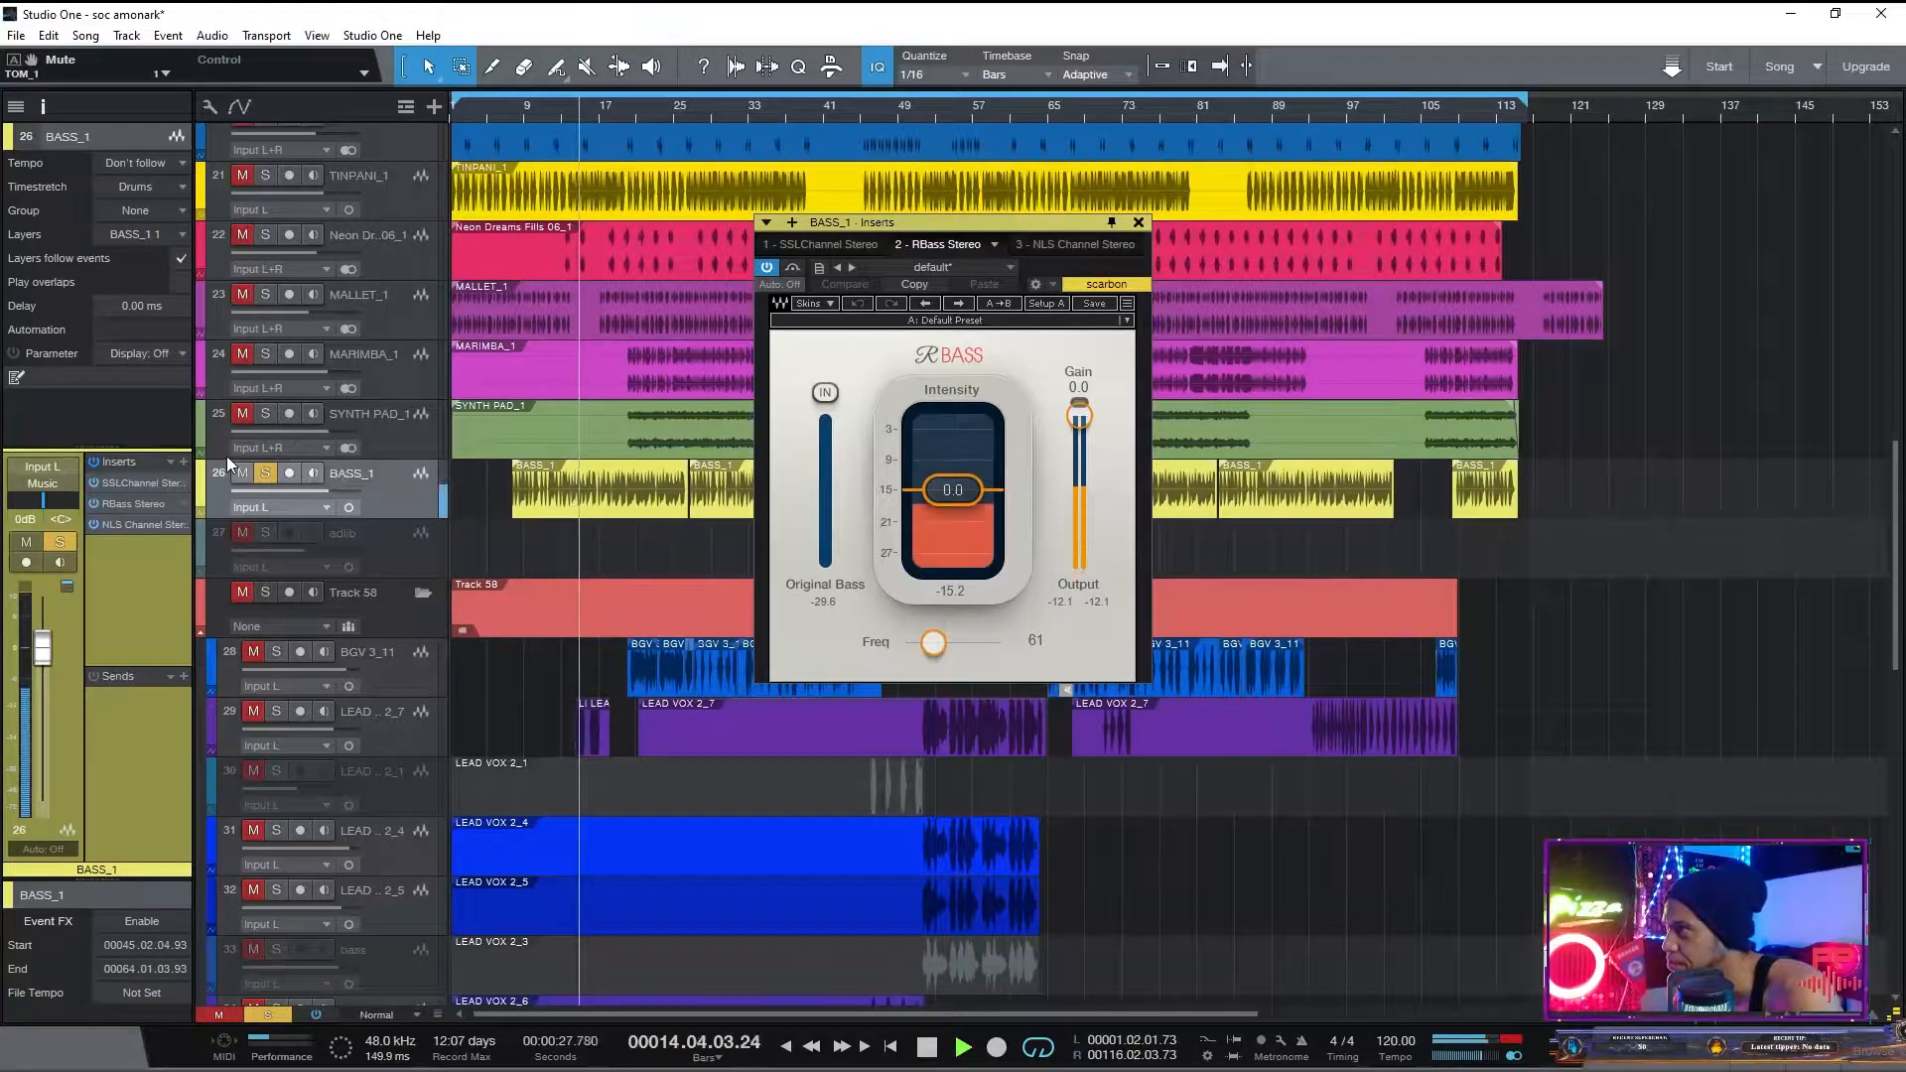
# - Clear all mutes and solos to hear the full mix, and solo BASS_1 again
pyautogui.click(220, 1017)
pyautogui.click(278, 1017)
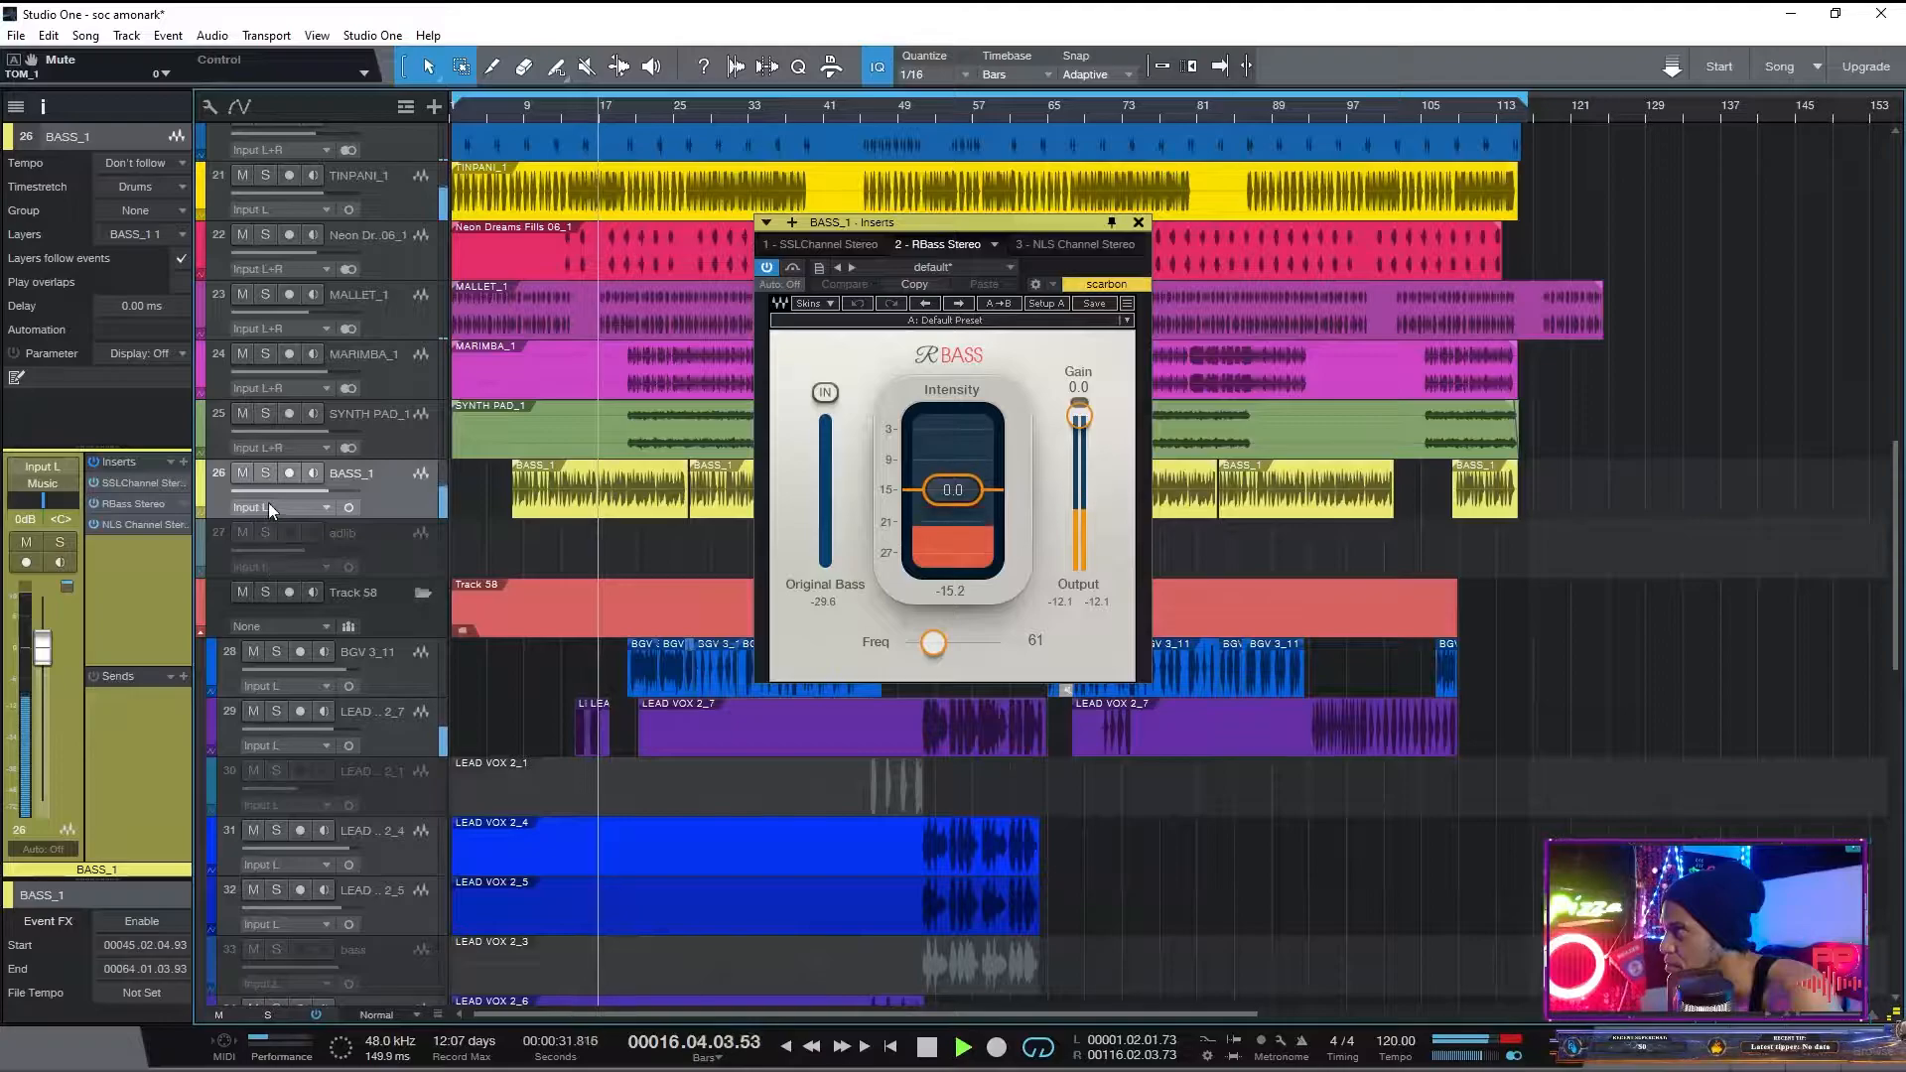
pyautogui.click(265, 476)
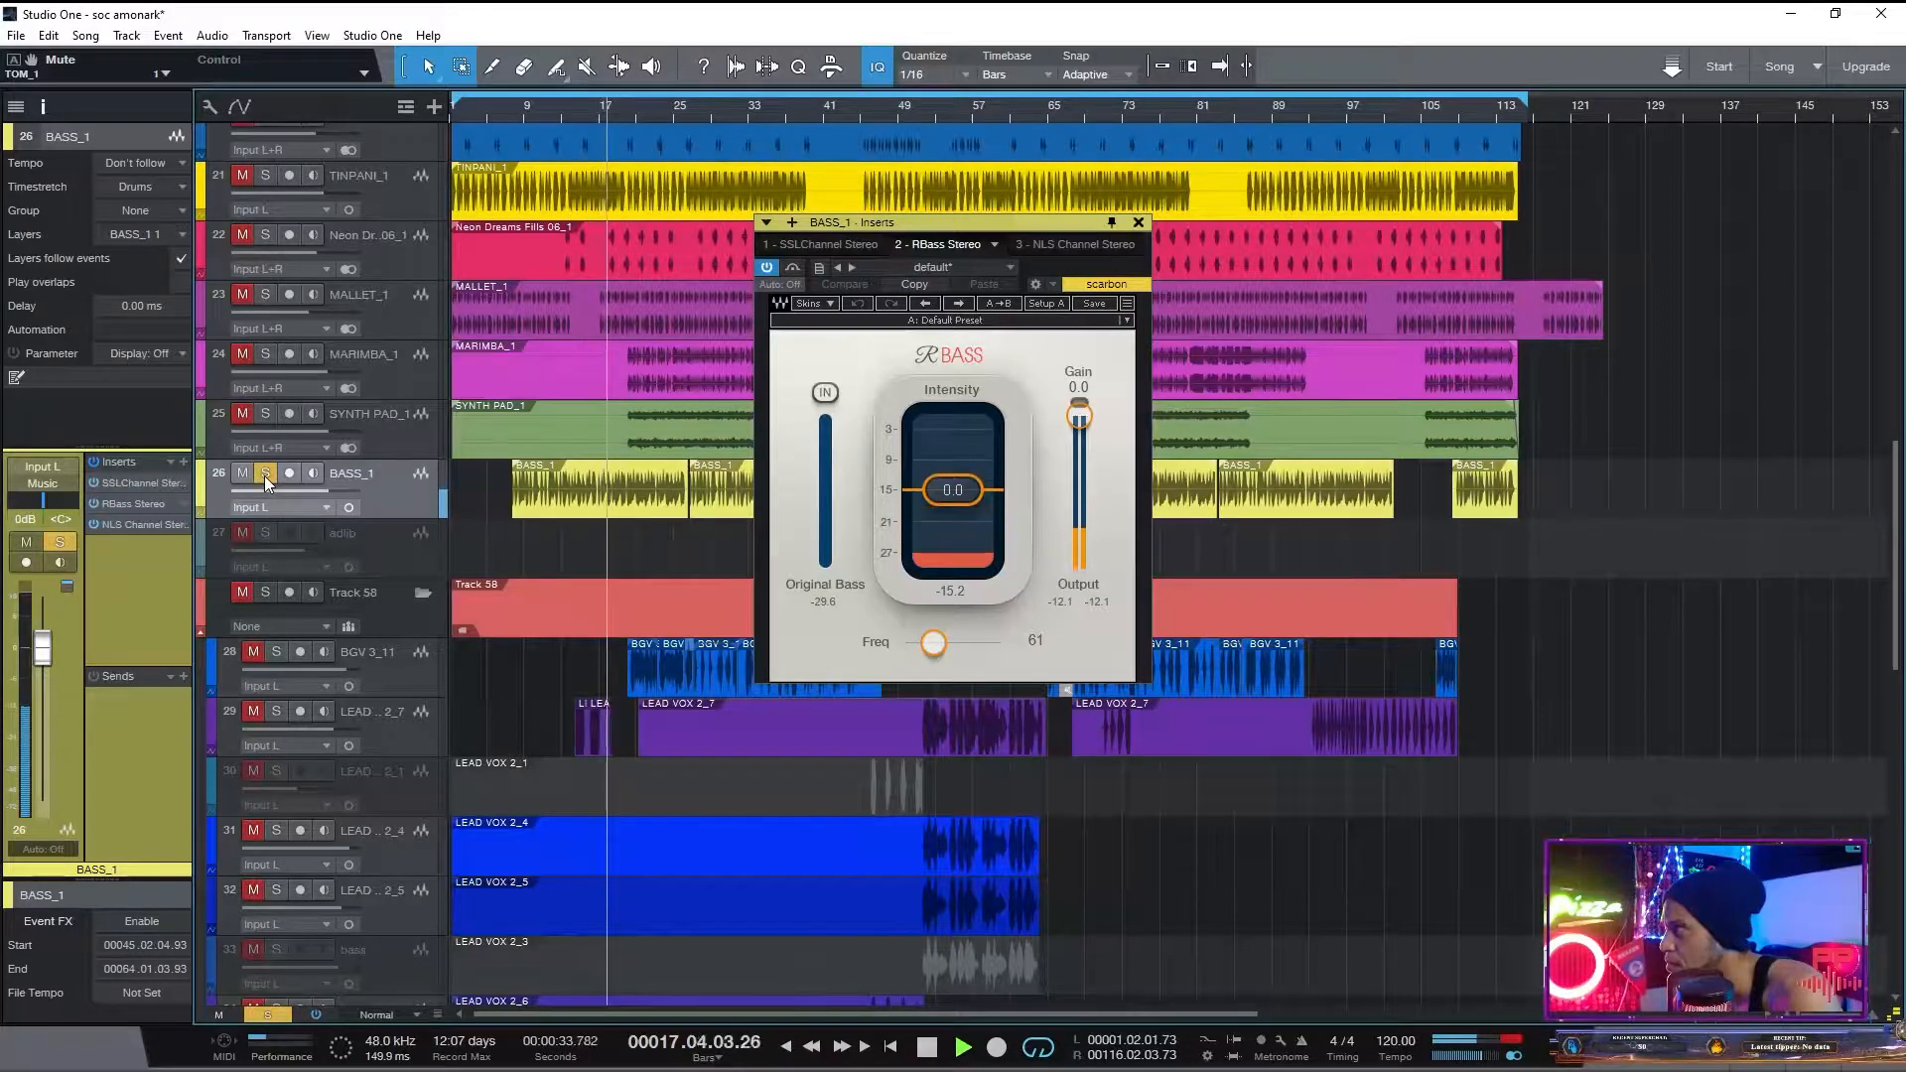
# - Bypass all inserts on BASS_1 and turn only SSLChannel Stereo back on
pyautogui.click(95, 462)
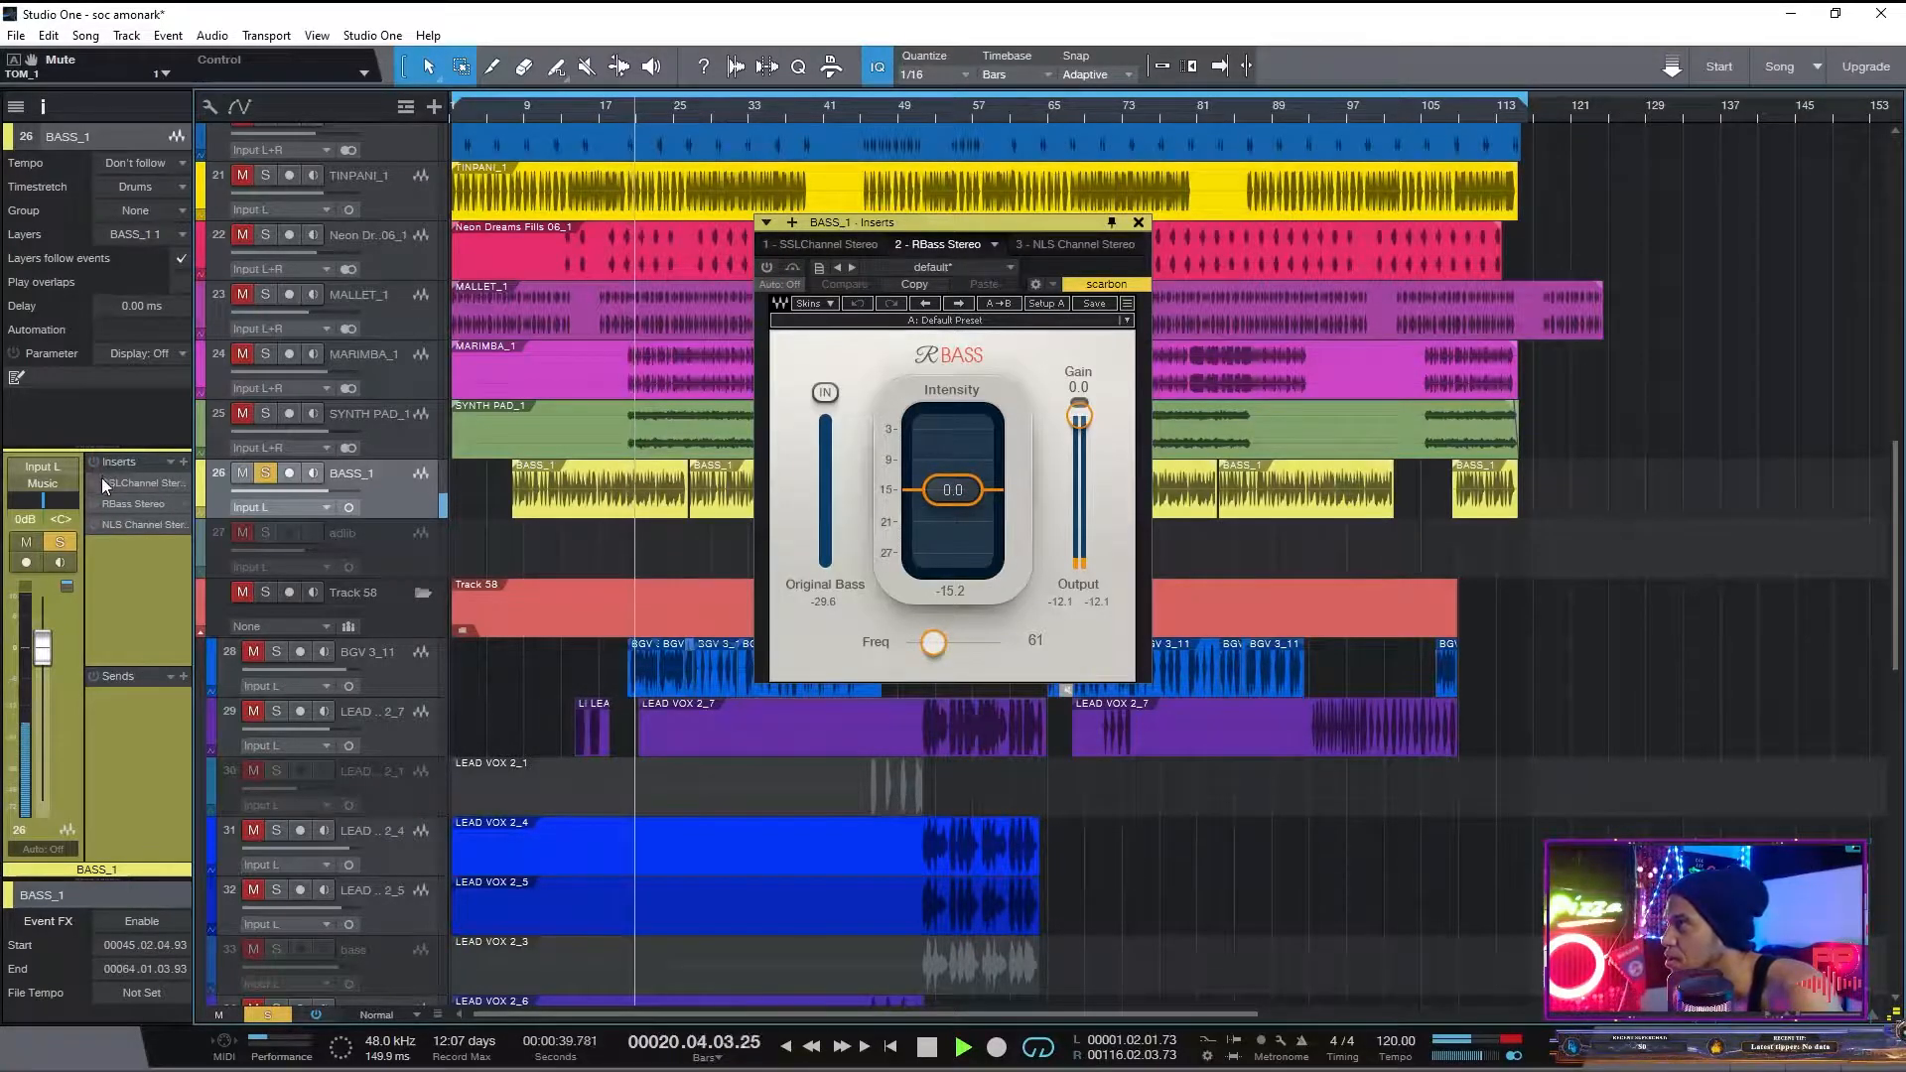
pyautogui.click(94, 483)
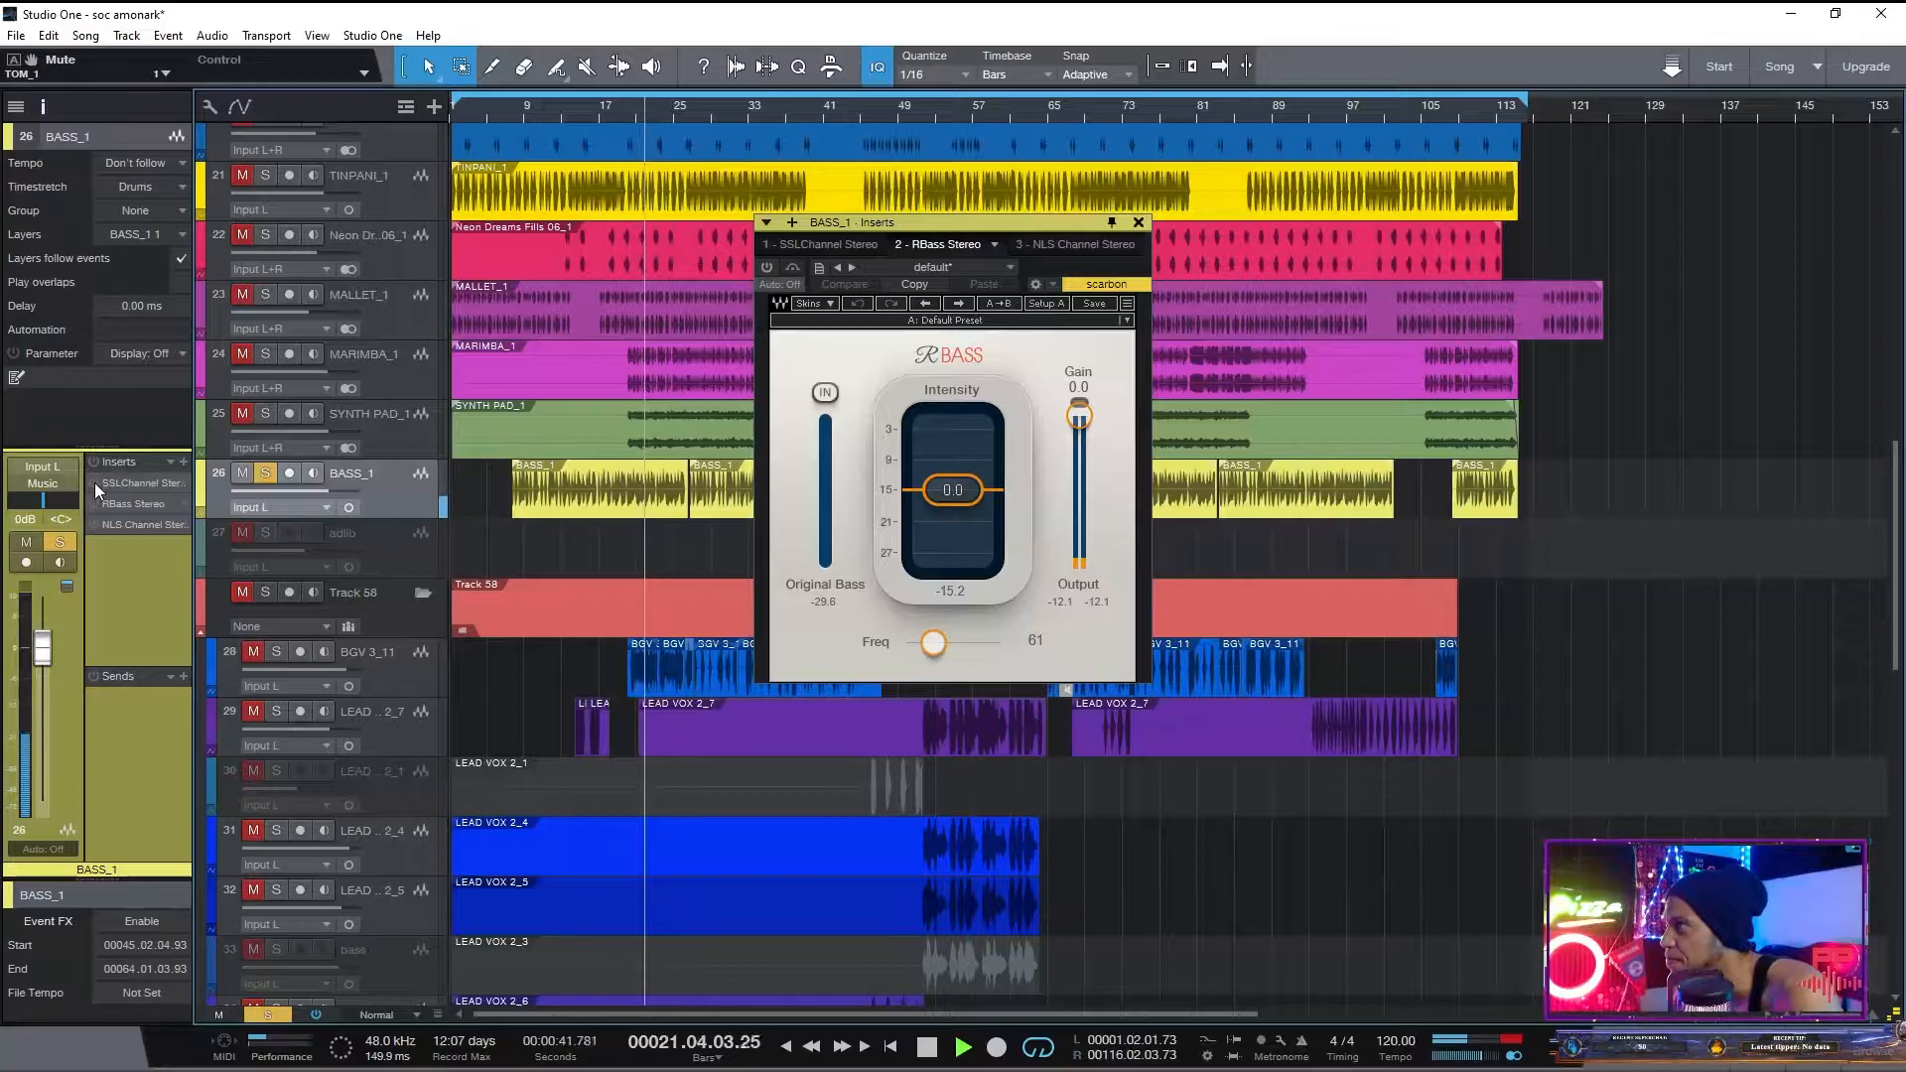
# - Examine the EQ settings of SSLChannel Stereo on BASS_1, including the LMF band, and open RBass Stereo
pyautogui.click(135, 482)
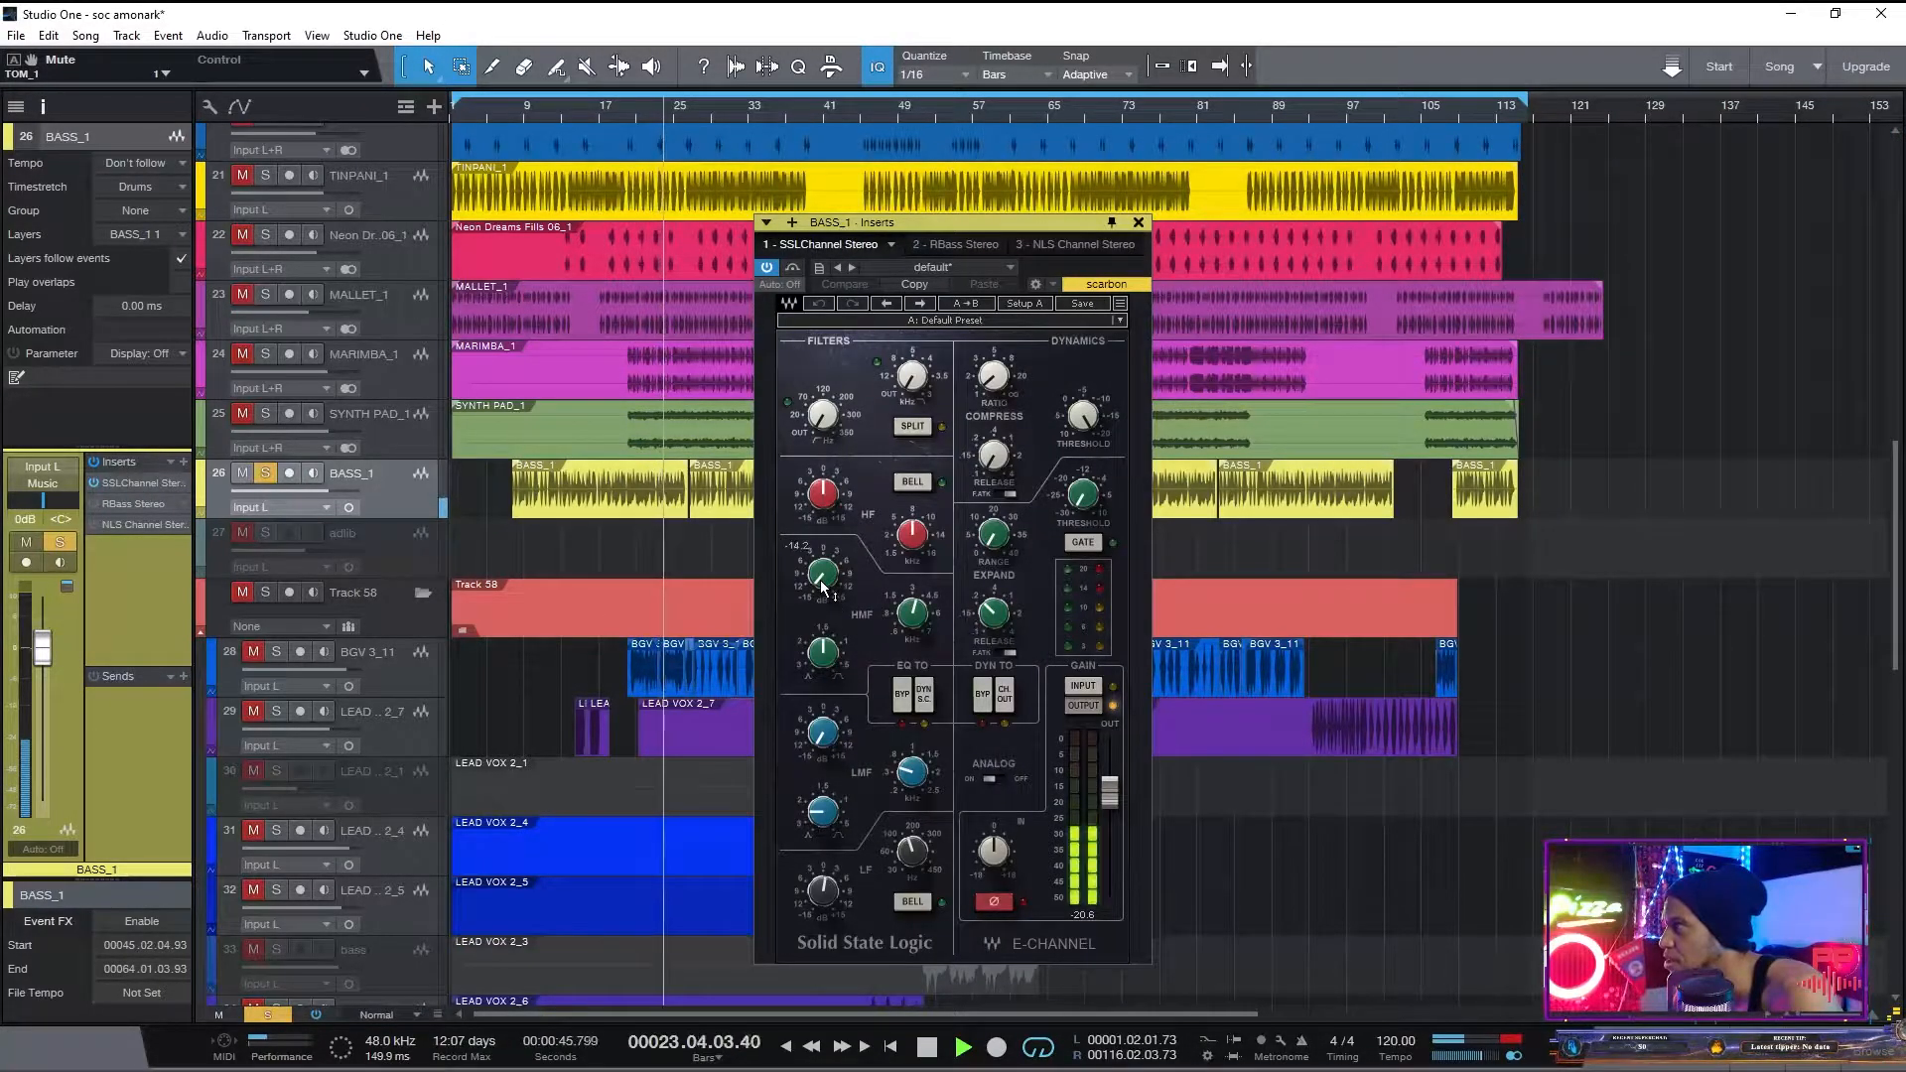
pyautogui.click(907, 784)
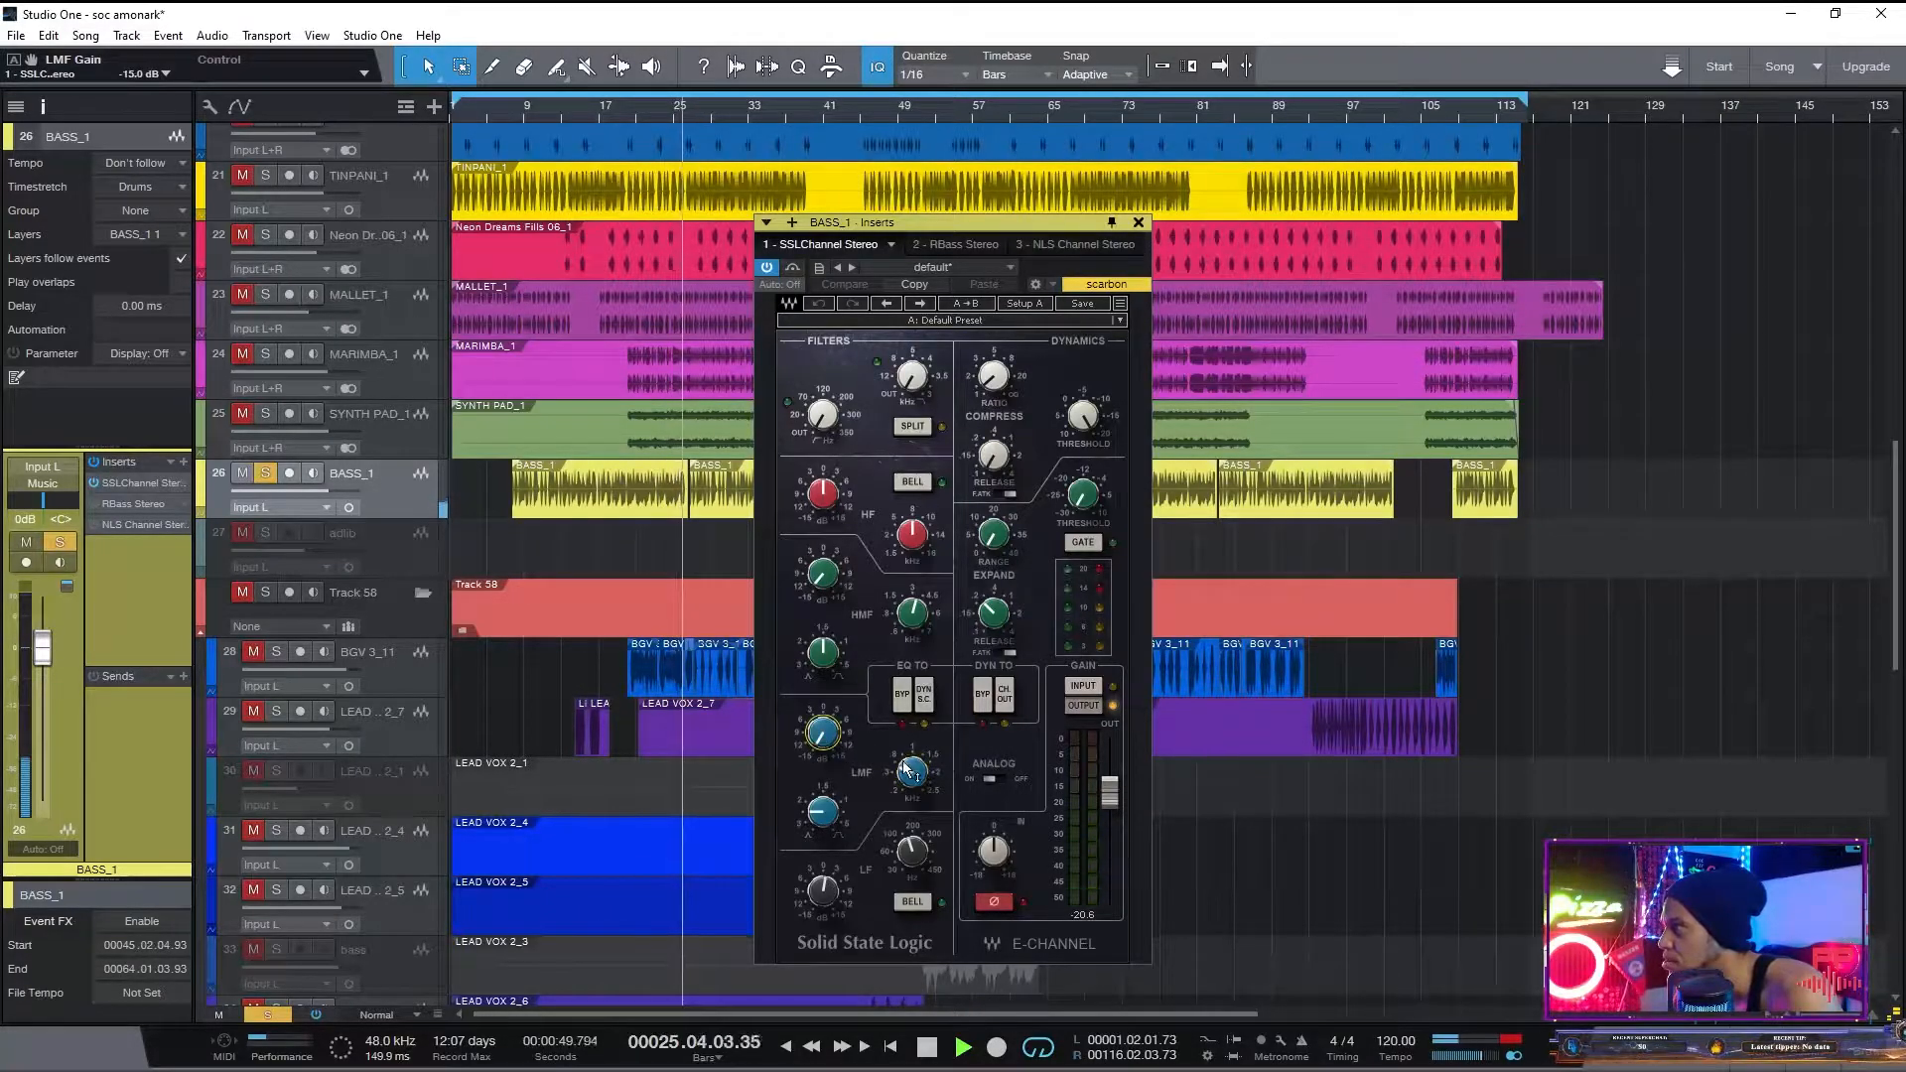
pyautogui.click(111, 505)
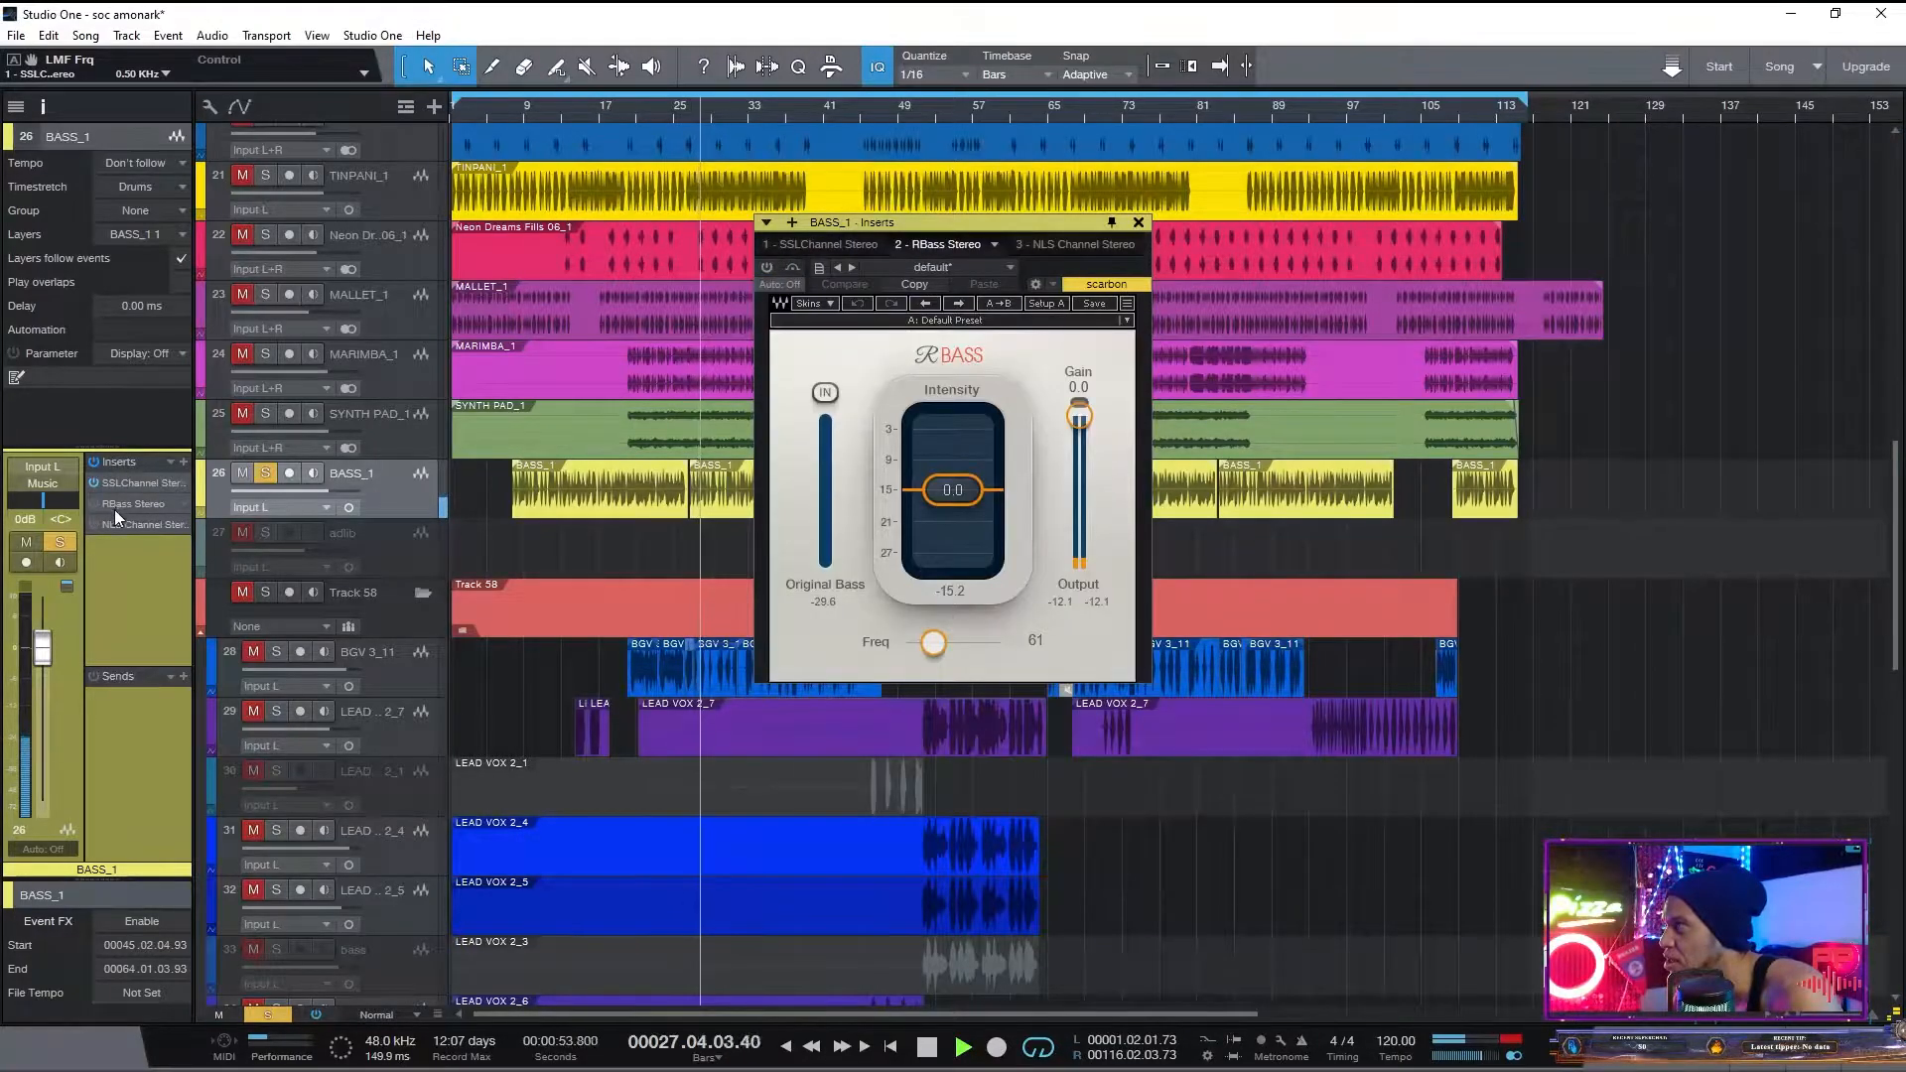
# - Turn the NLS Channel Stereo and RBass Stereo inserts back on for BASS_1 and close the insert window
pyautogui.click(129, 530)
pyautogui.click(769, 267)
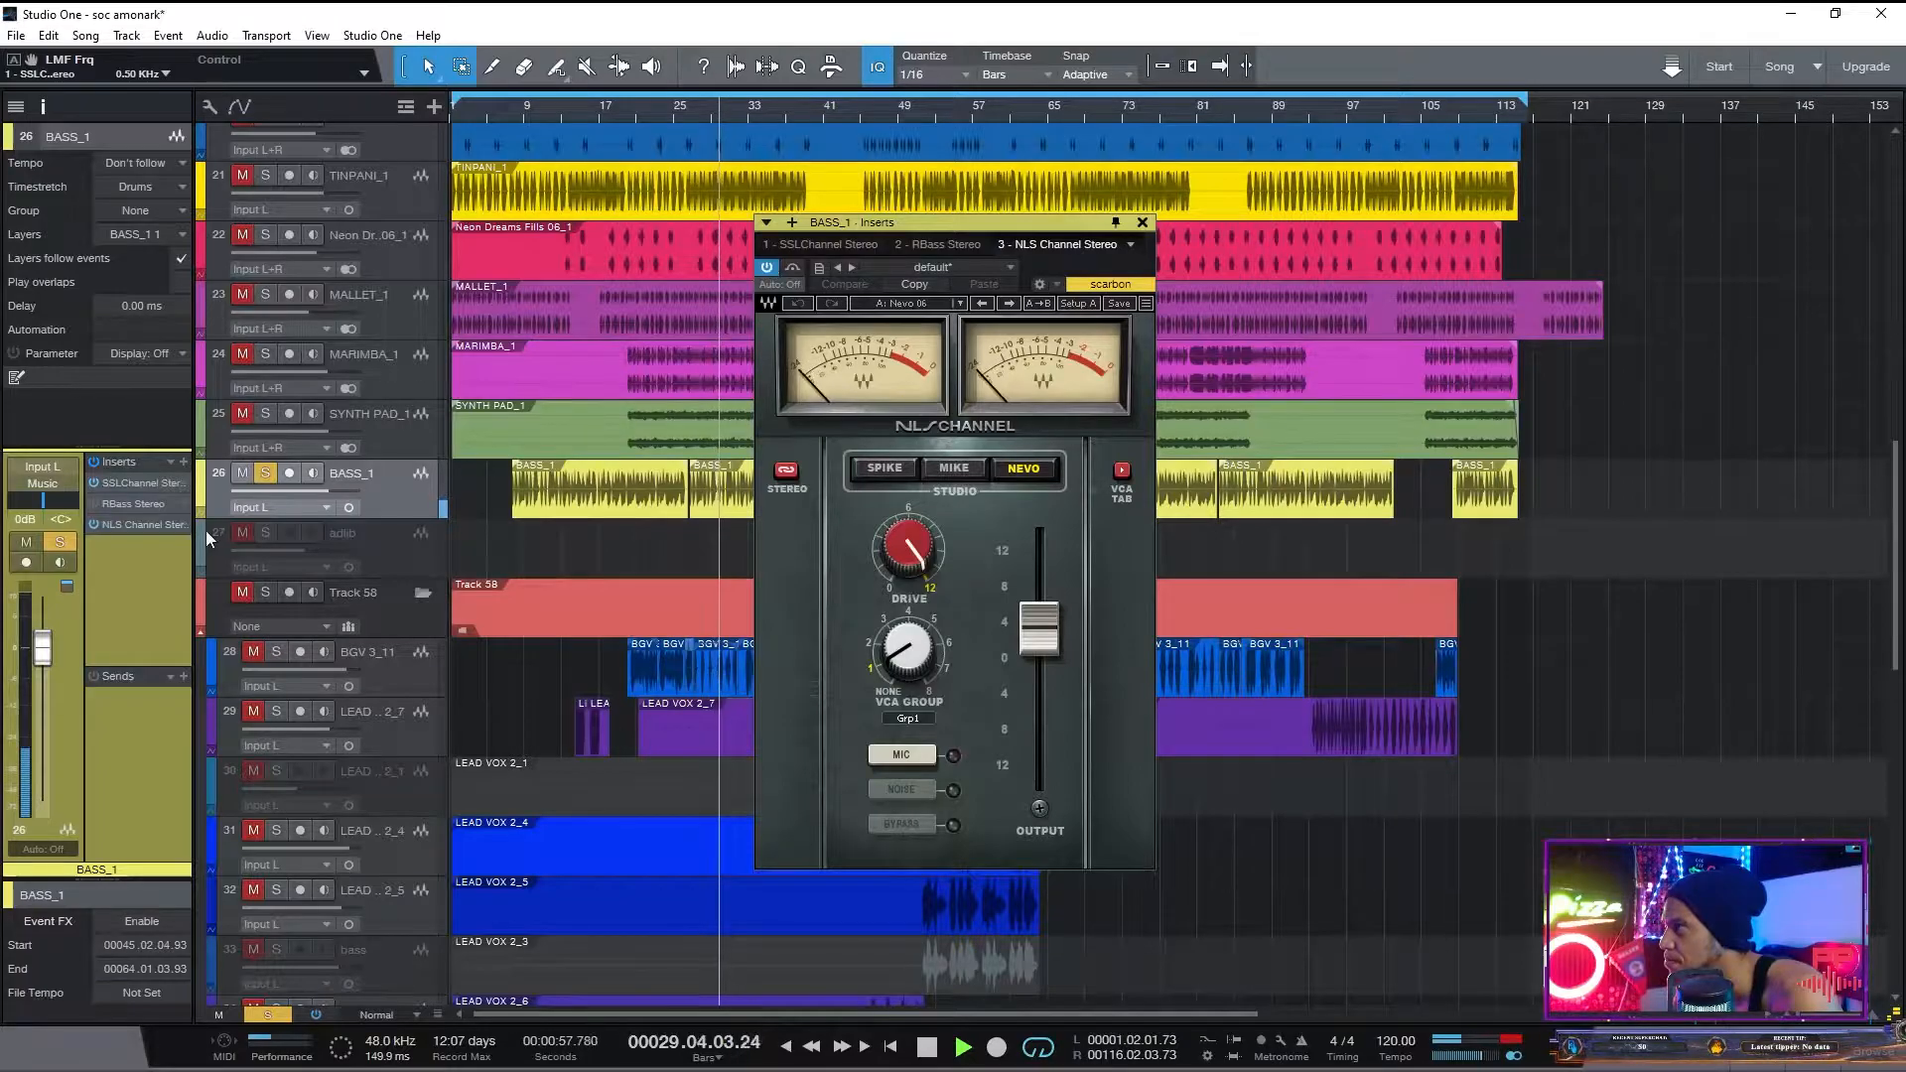
pyautogui.click(131, 505)
pyautogui.click(94, 502)
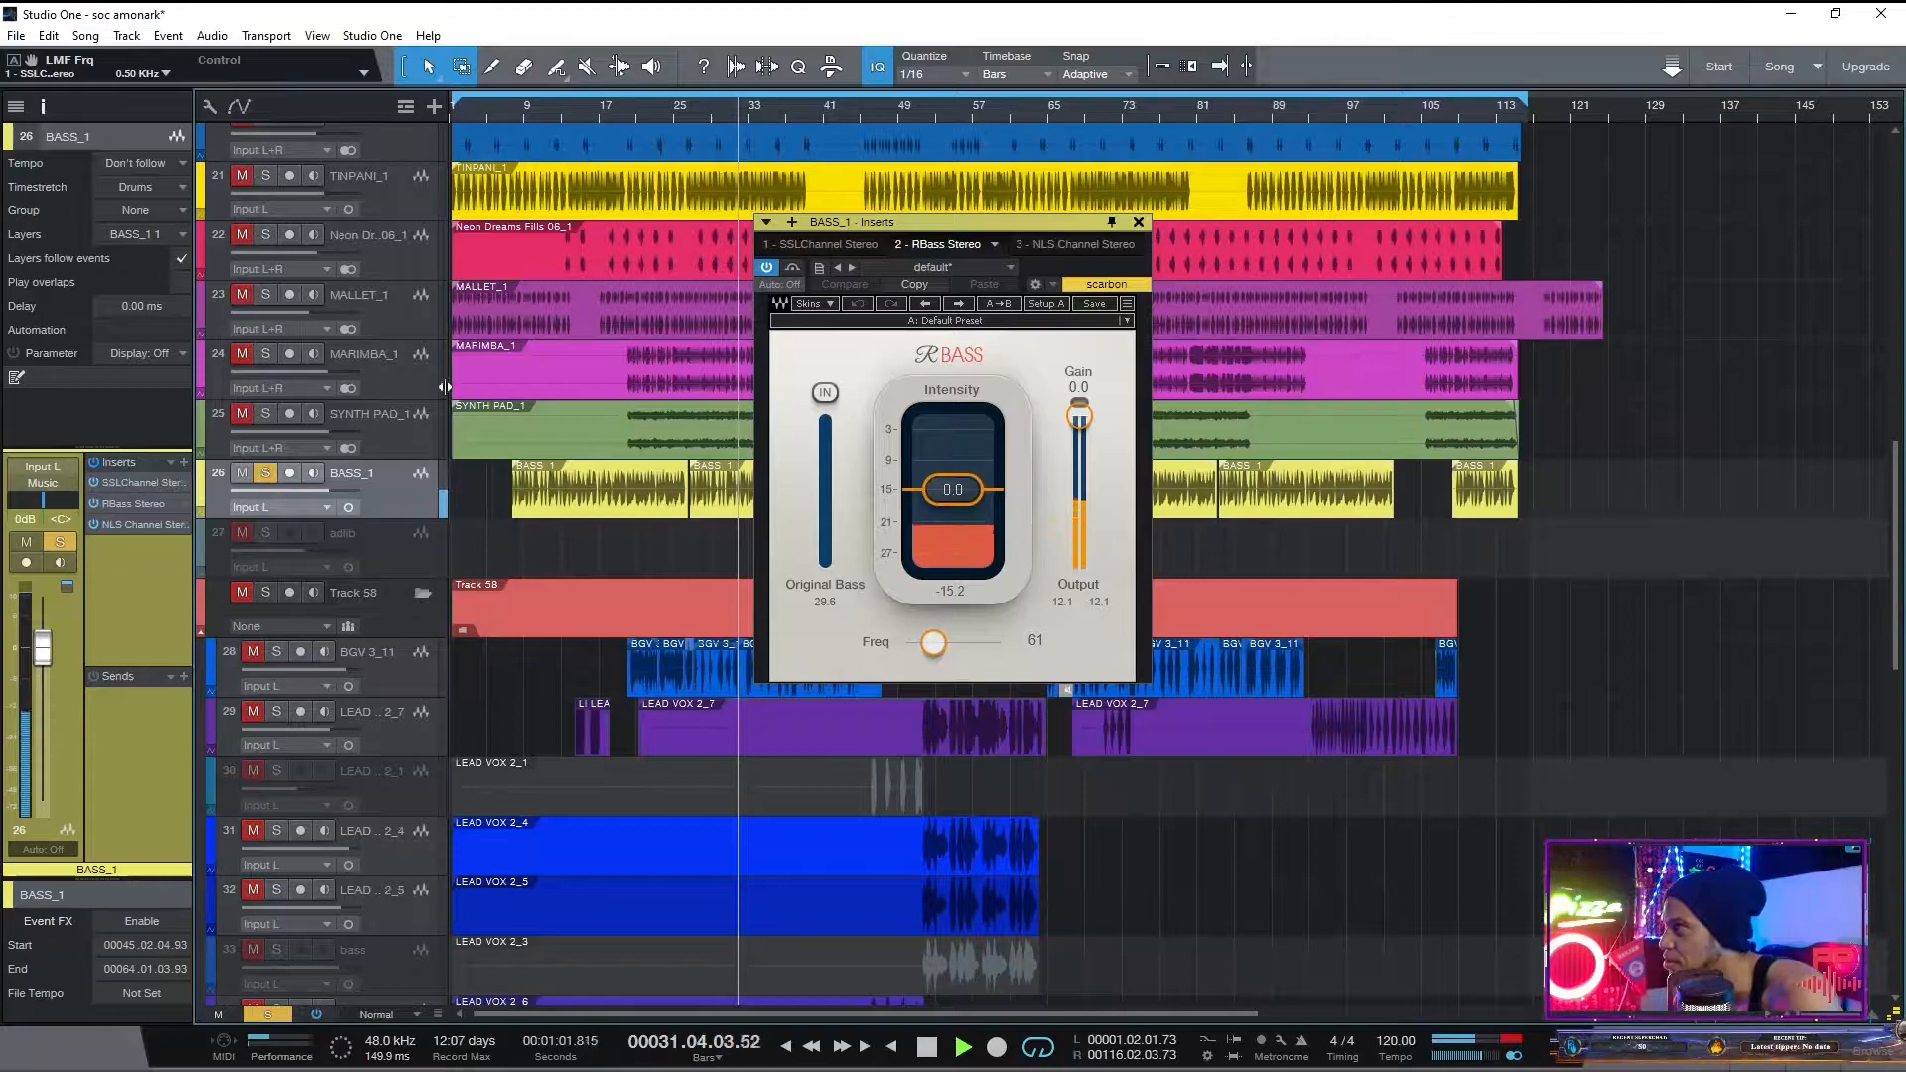
pyautogui.click(1139, 223)
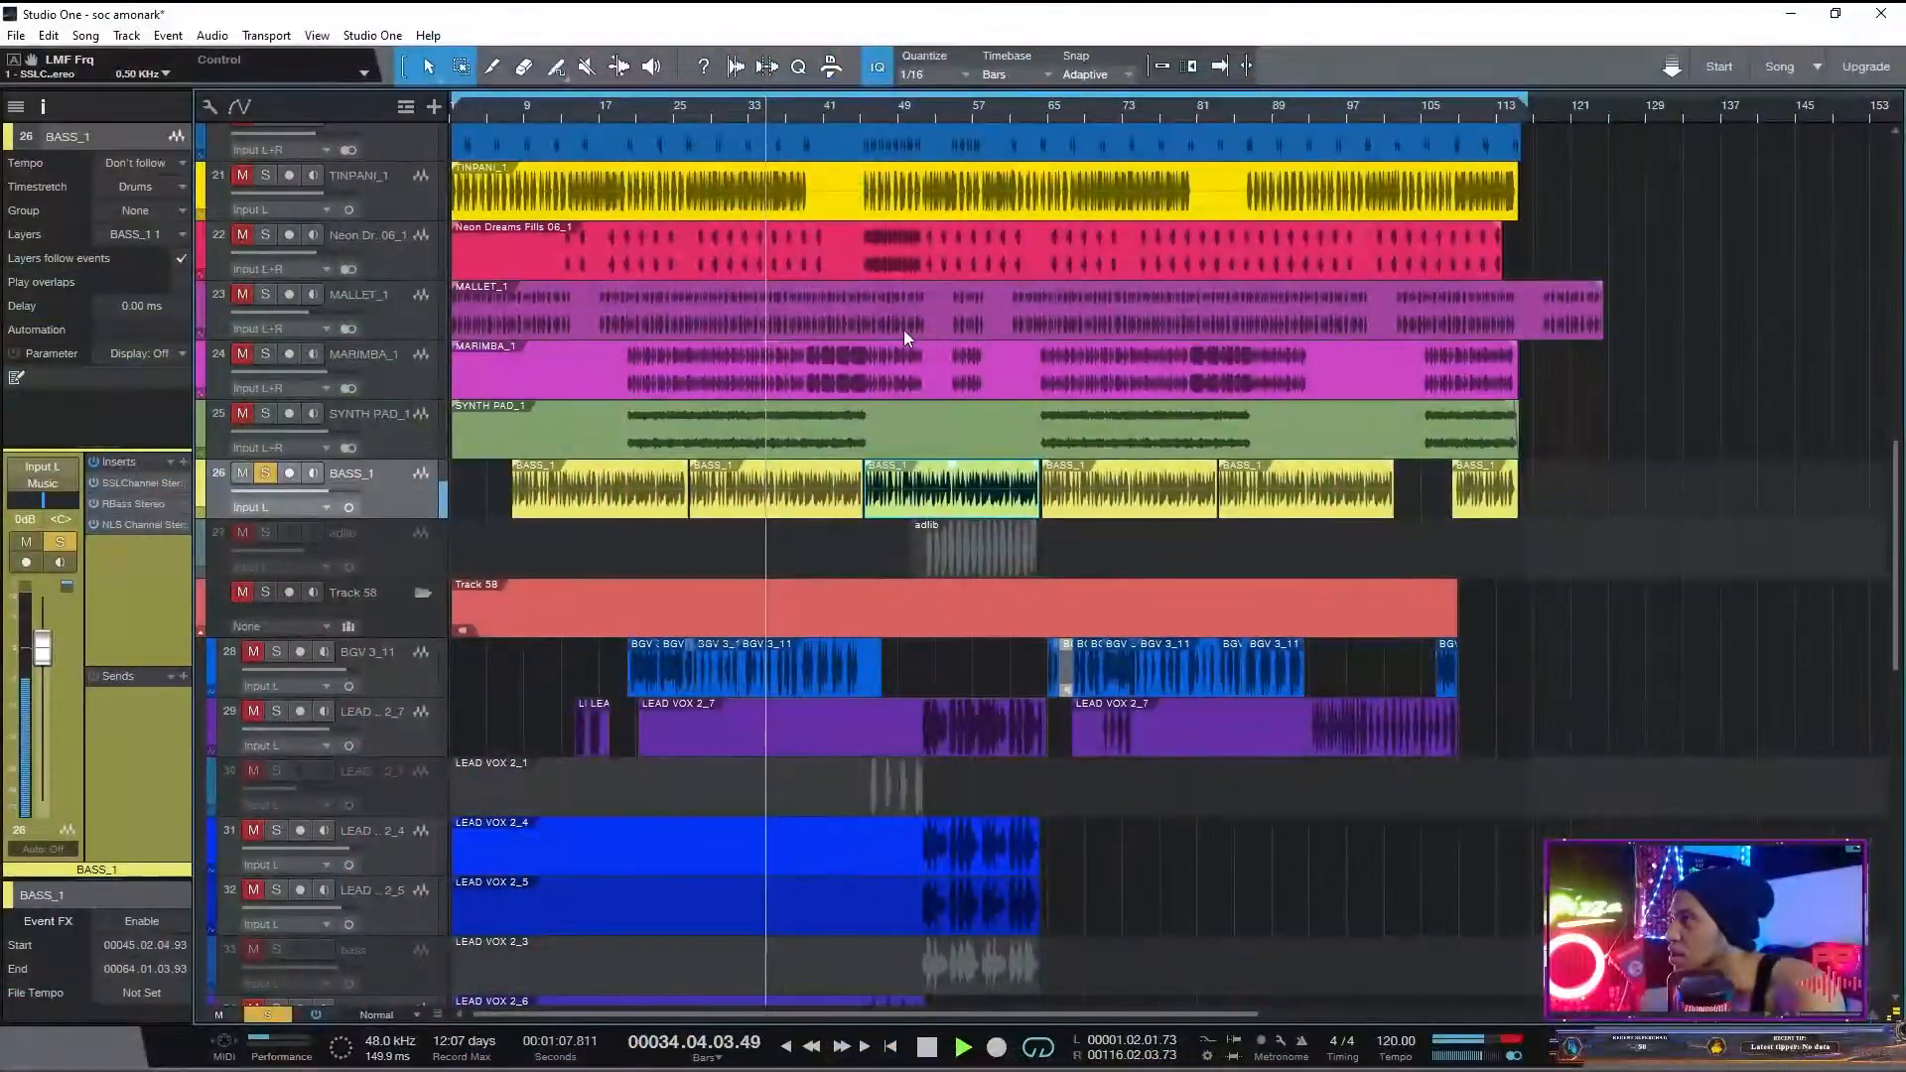
# - Bring SYNTH PAD_1, MARIMBA_1, MALLET_1, the Neon Dreams Fills track and TINPANI_1 back in with the bass, and select TINPANI_1
pyautogui.click(250, 653)
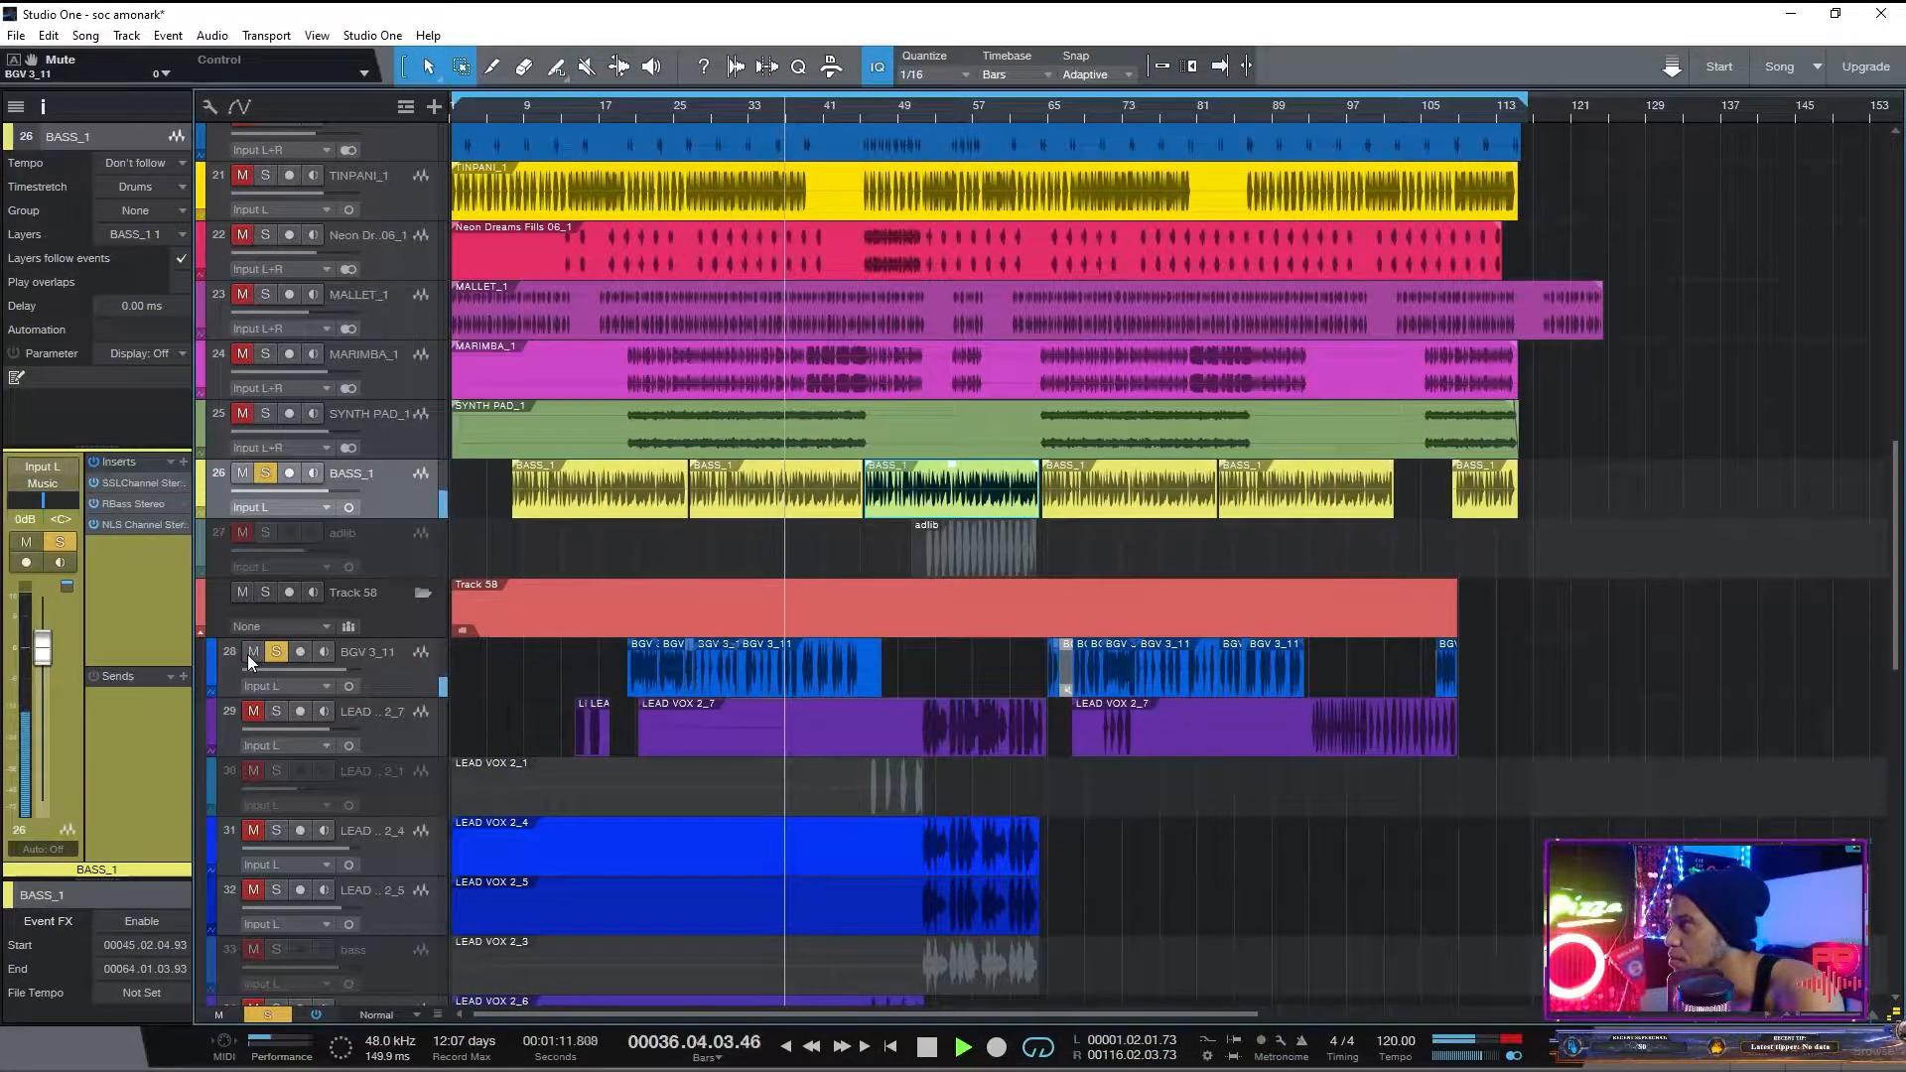
pyautogui.click(249, 654)
pyautogui.moveTo(1900, 542); pyautogui.dragTo(1904, 500)
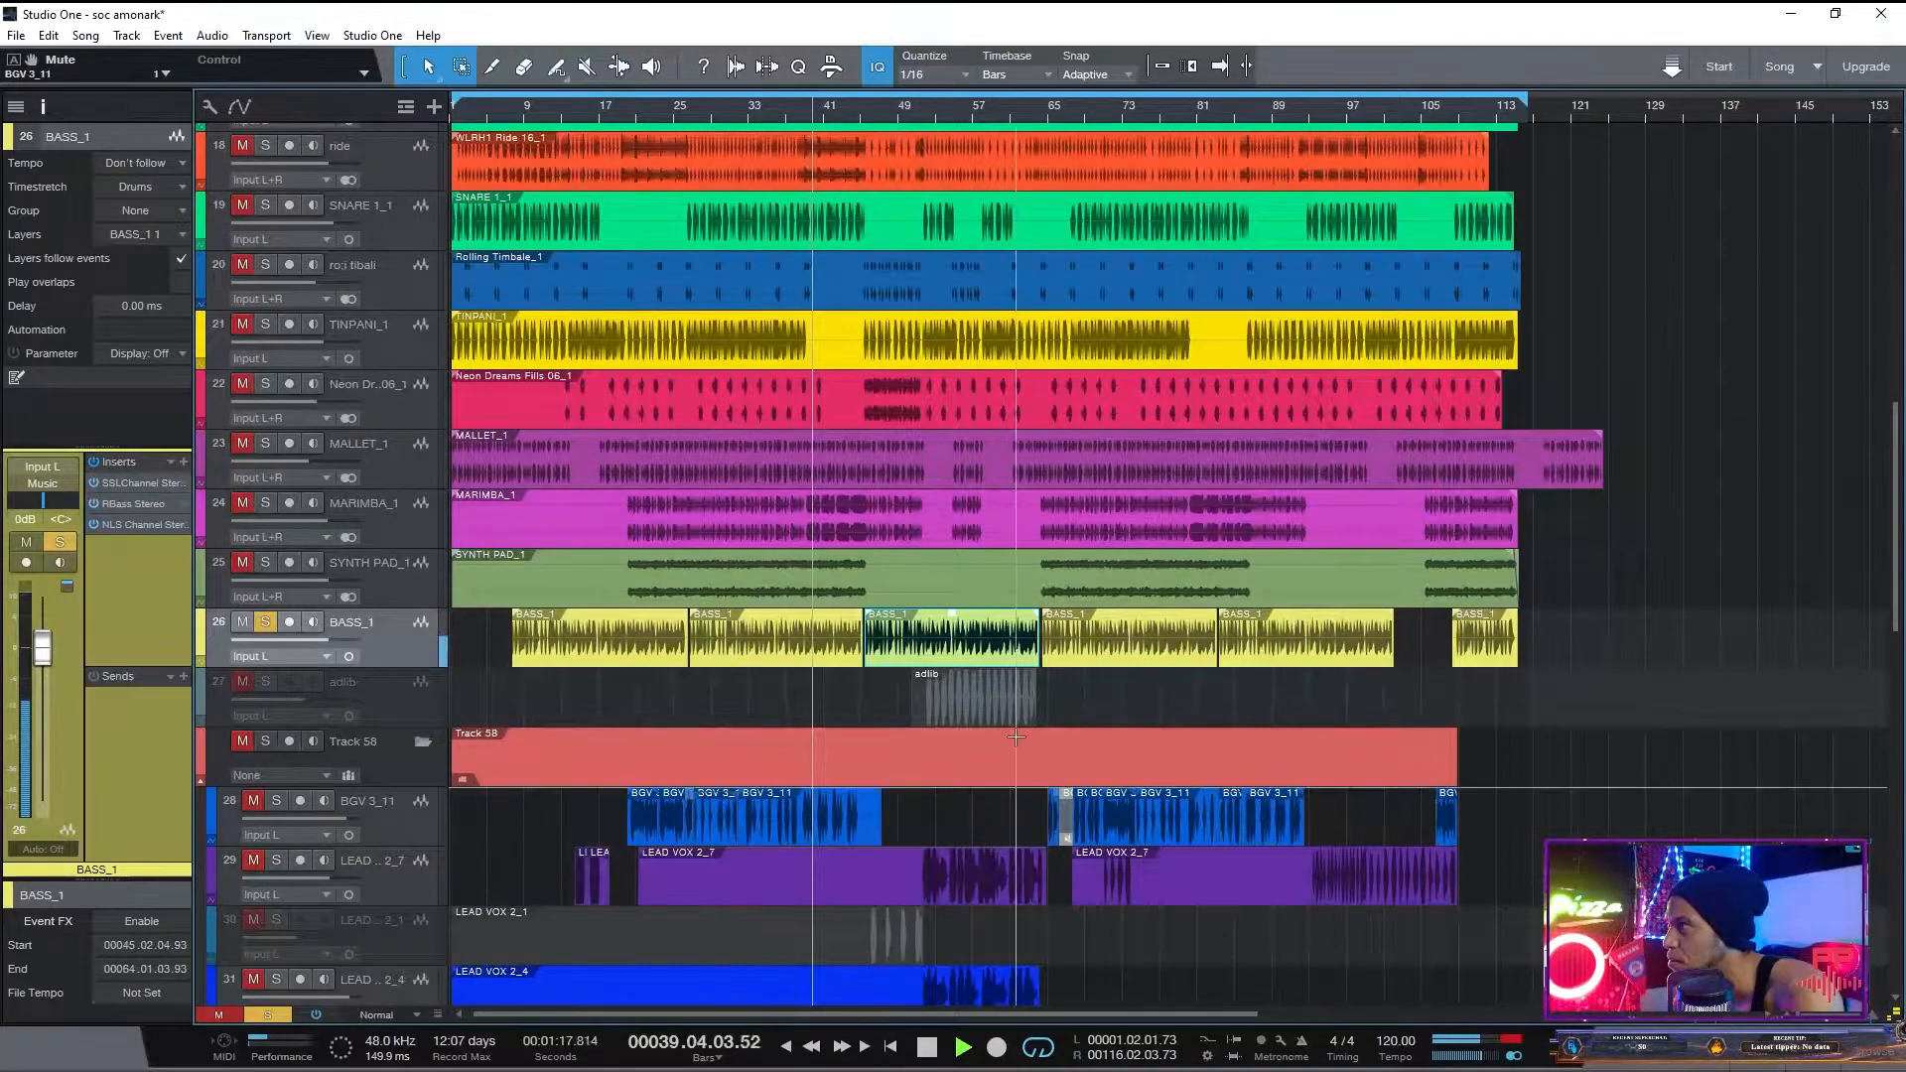
pyautogui.click(247, 559)
pyautogui.click(397, 581)
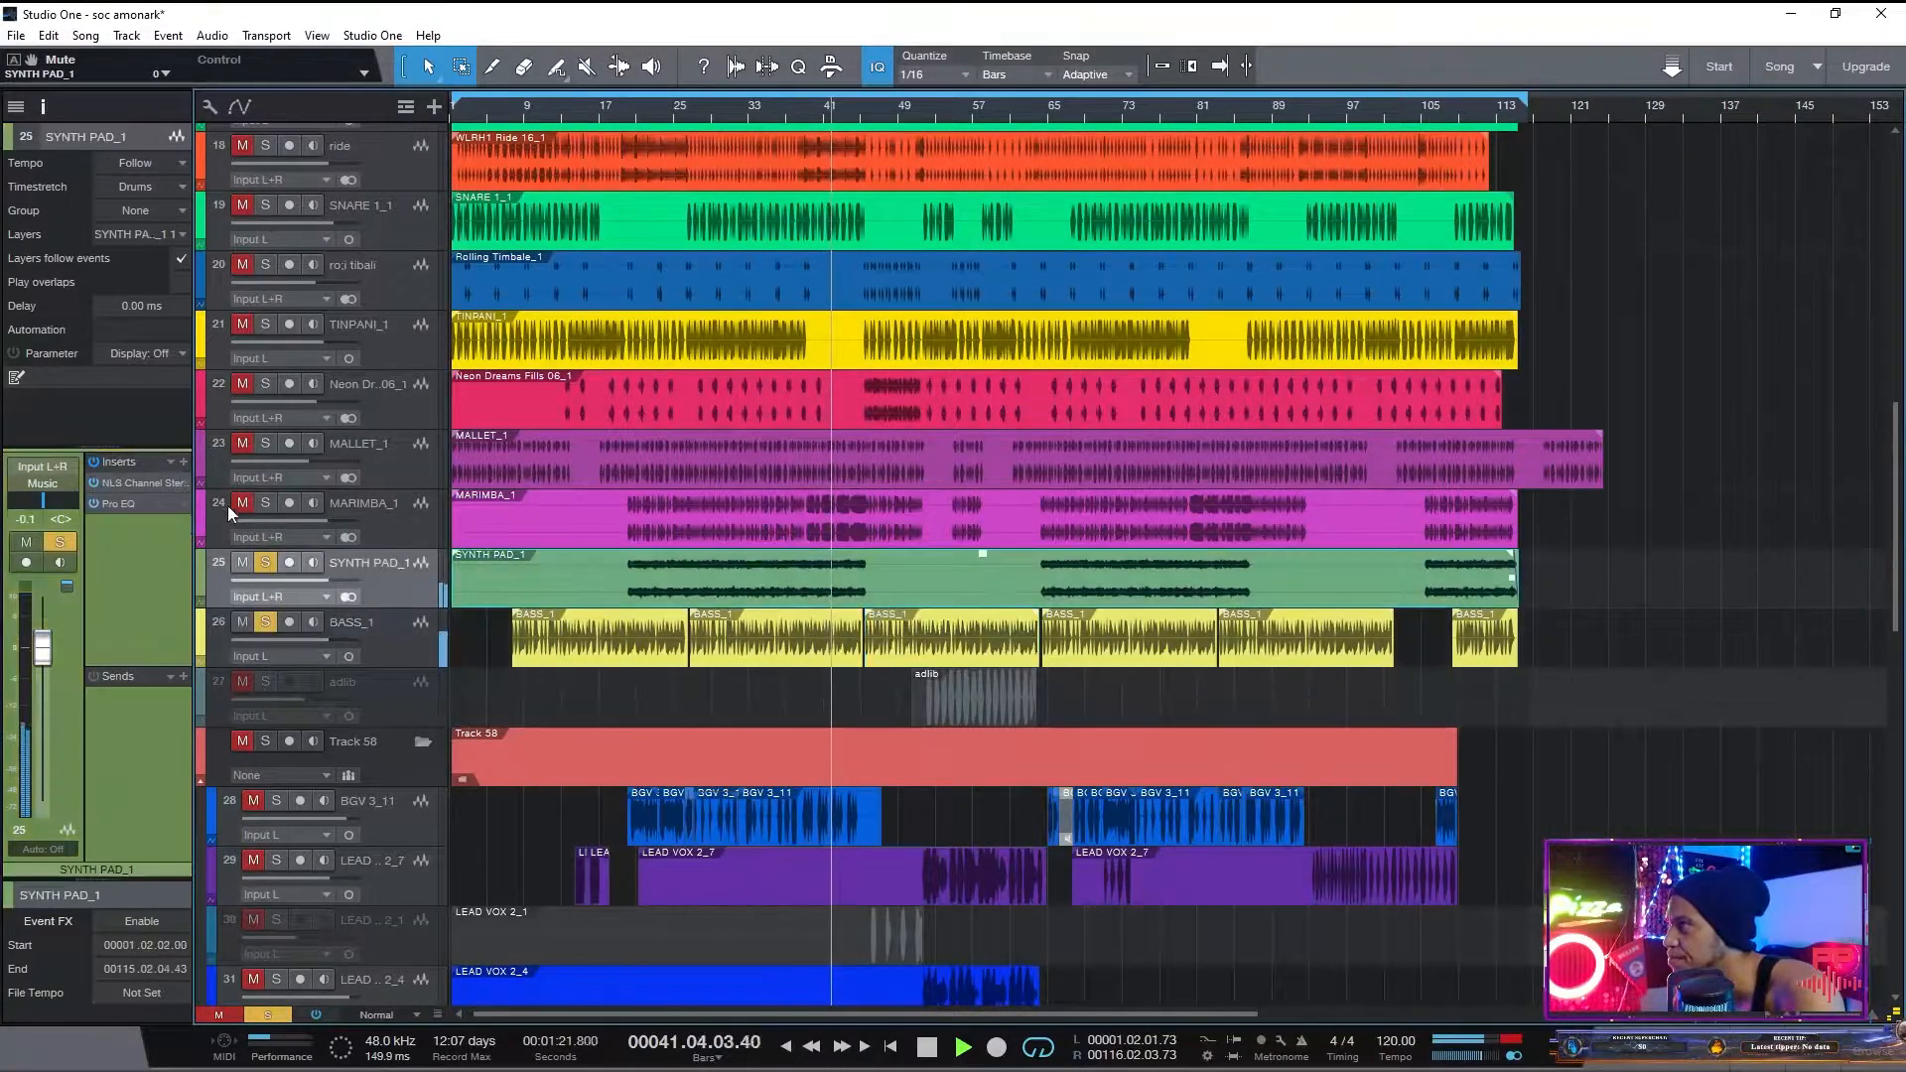
pyautogui.click(241, 445)
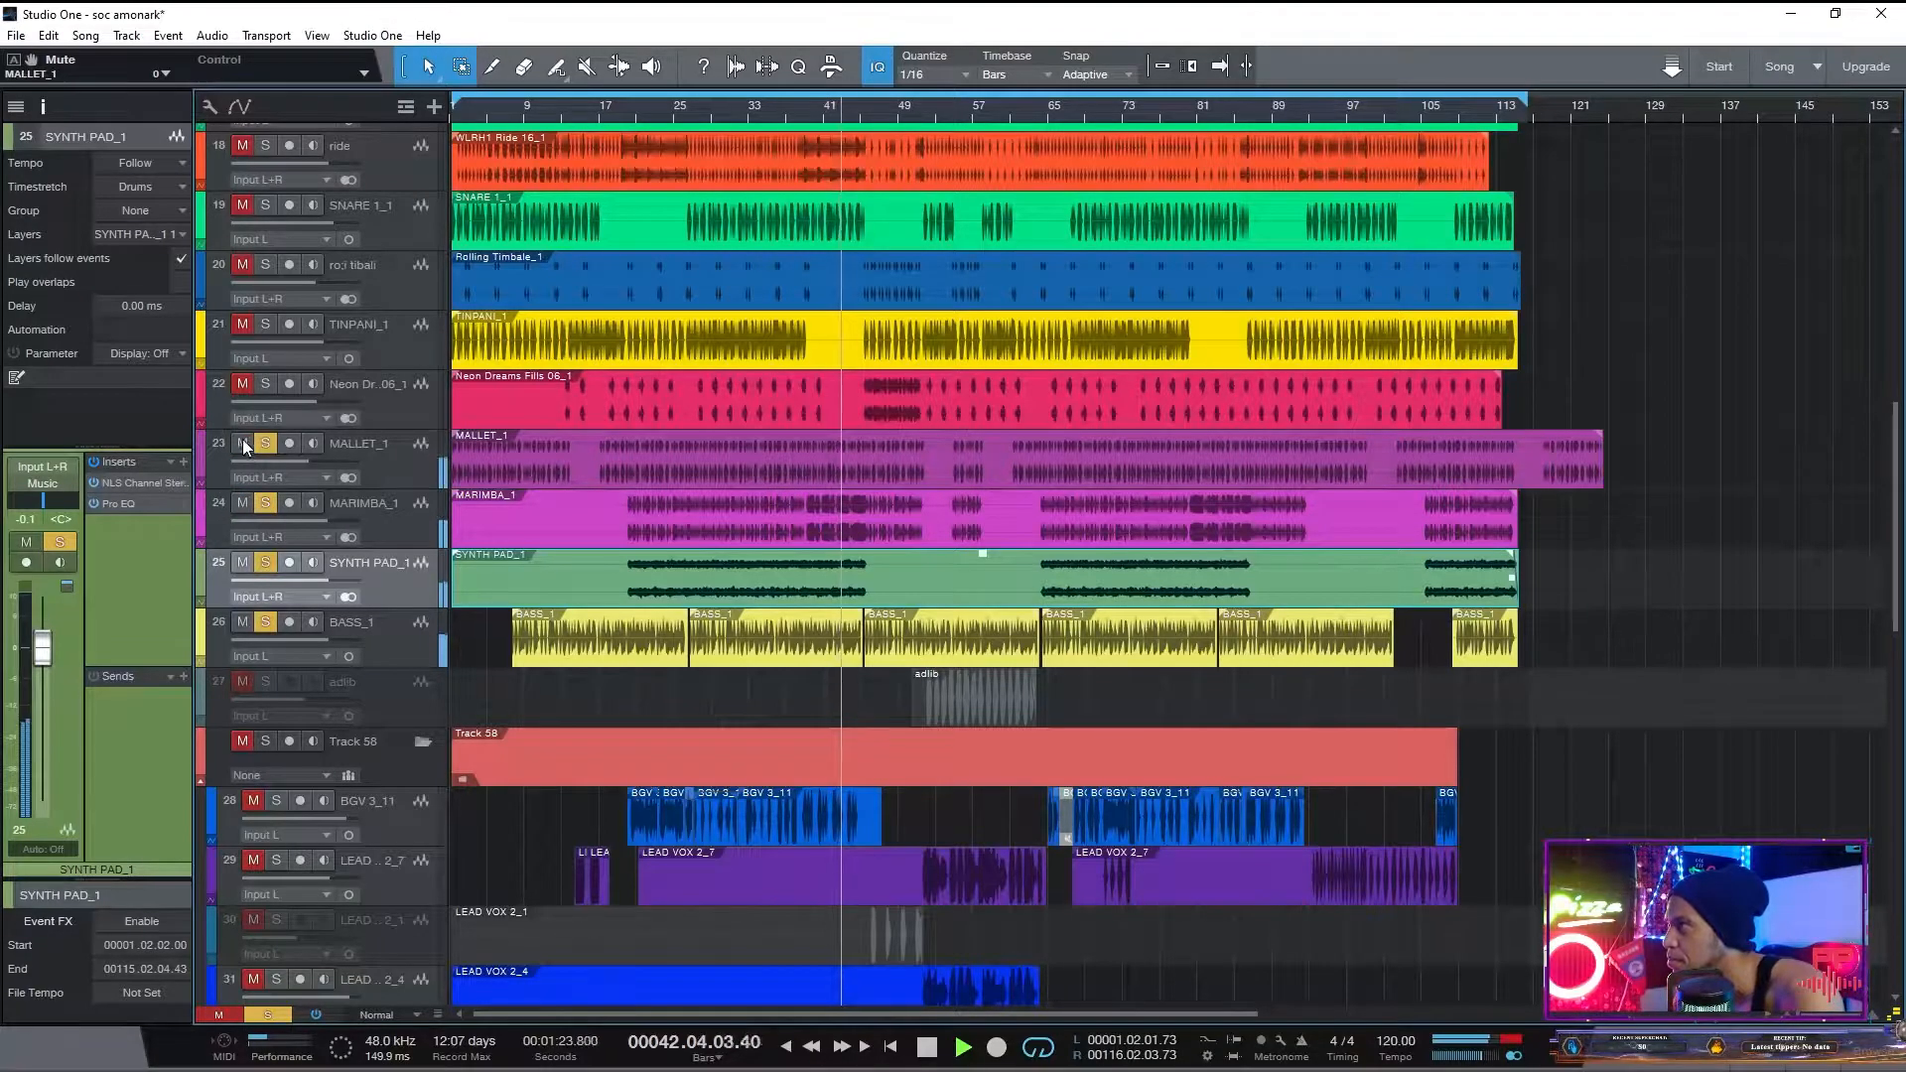
pyautogui.click(243, 325)
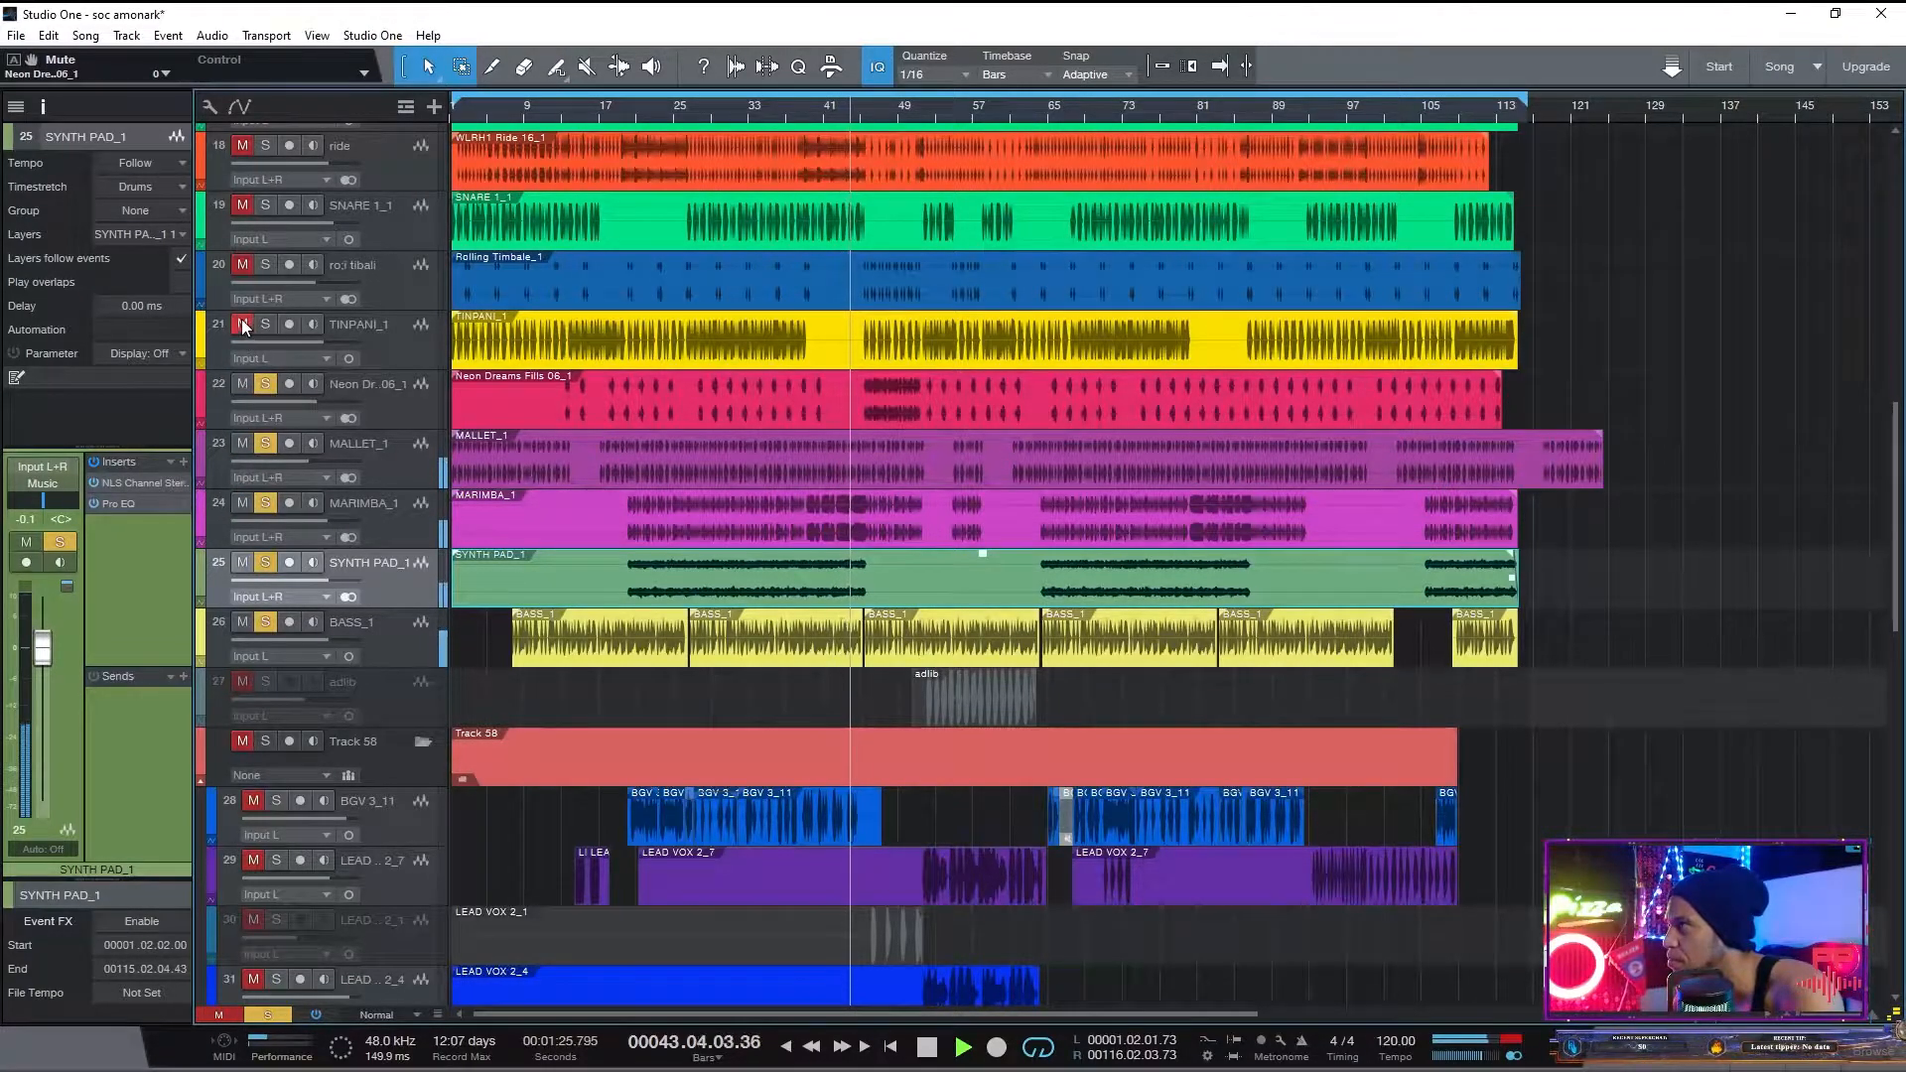
pyautogui.click(403, 330)
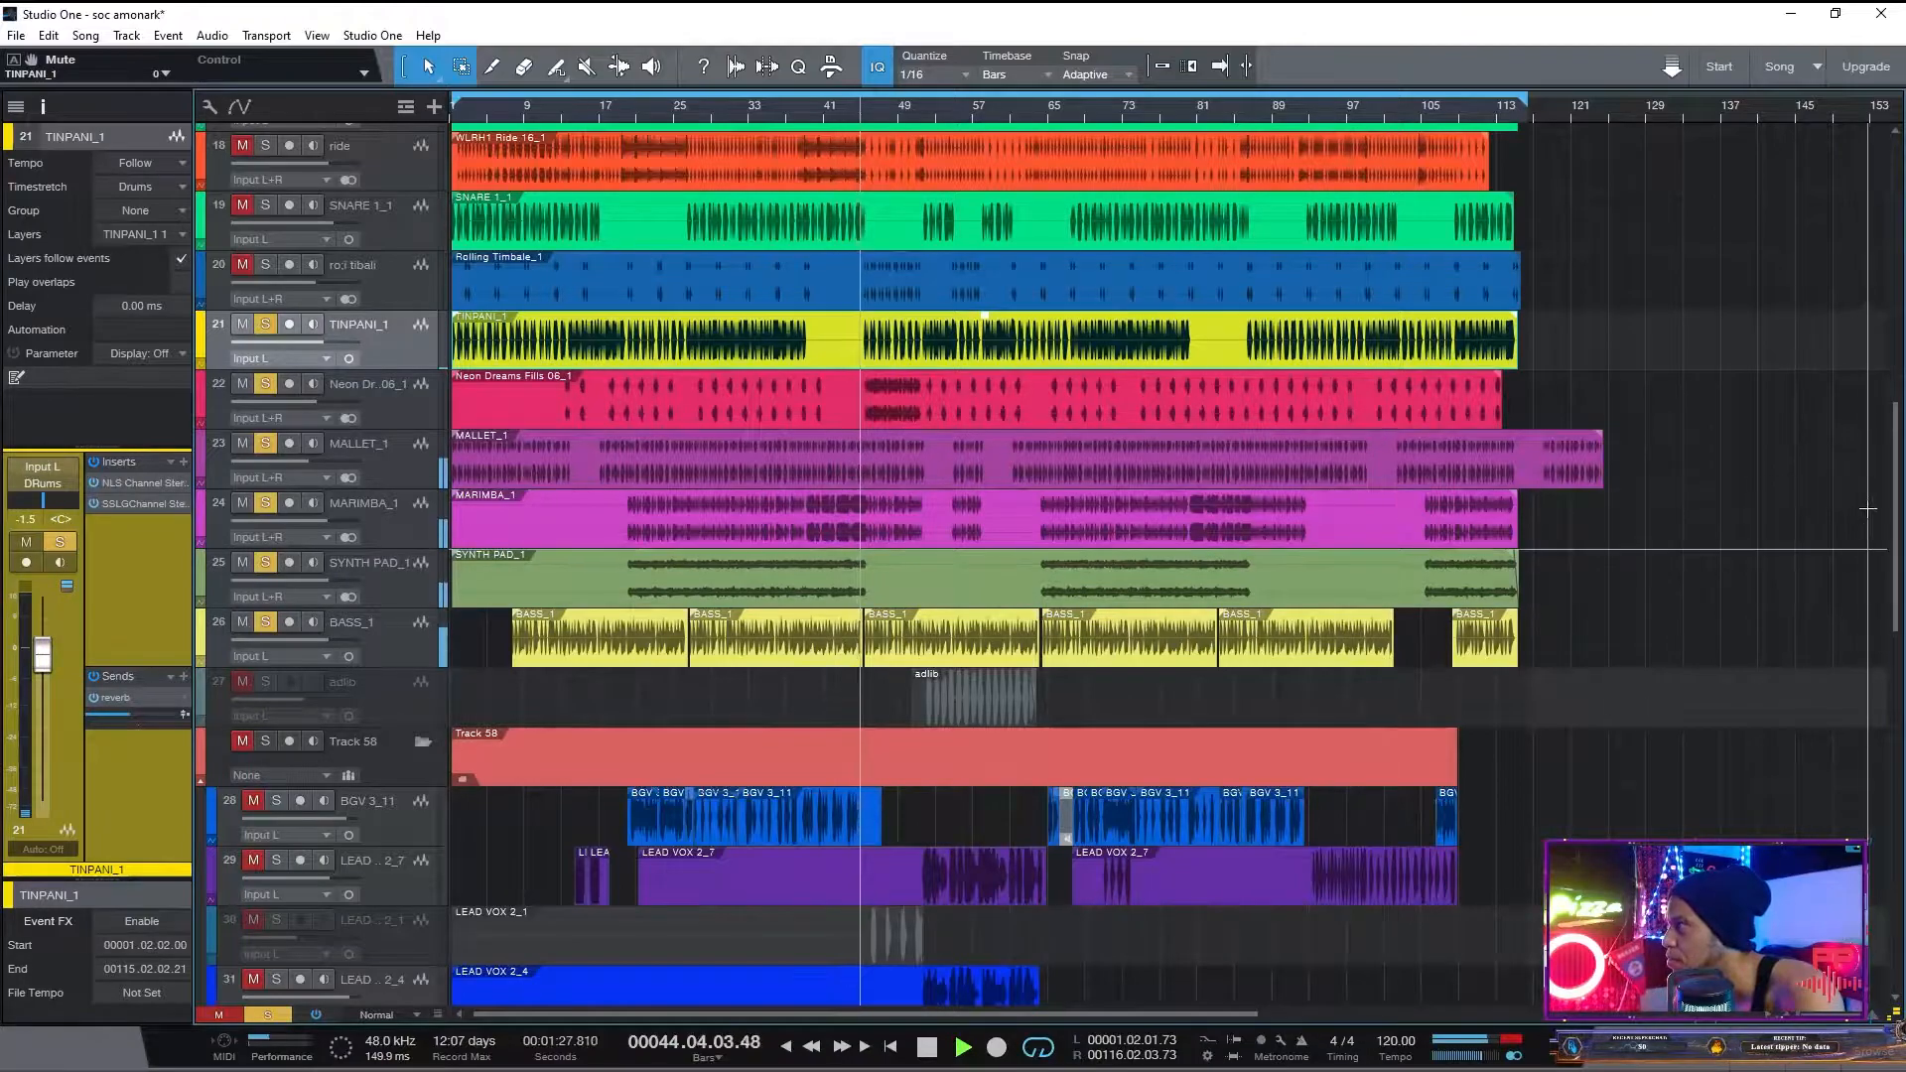
# - Unmute the Rolling Timbale track, KICK 2_1 and HATS_1 during playback, and select HATS_1
pyautogui.scroll(4, 1899, 468)
pyautogui.scroll(6, 1899, 468)
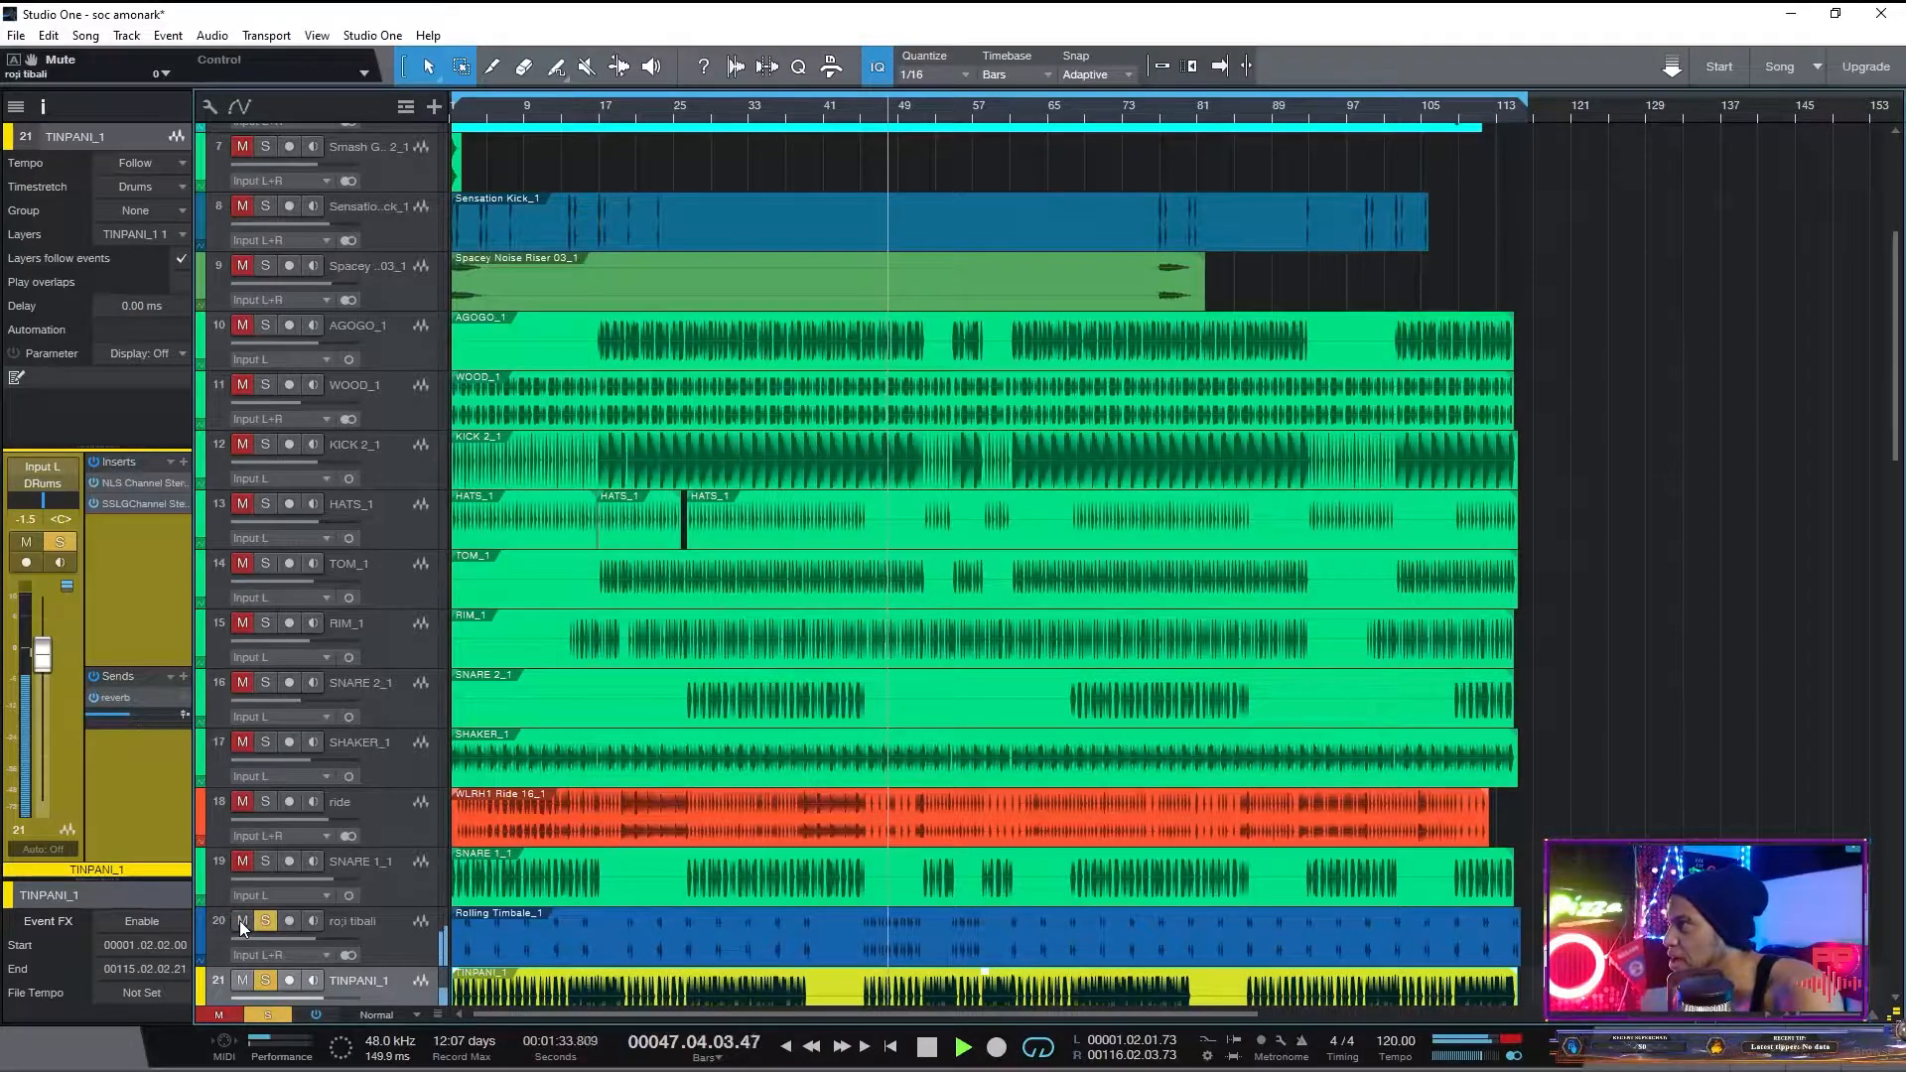
pyautogui.click(242, 446)
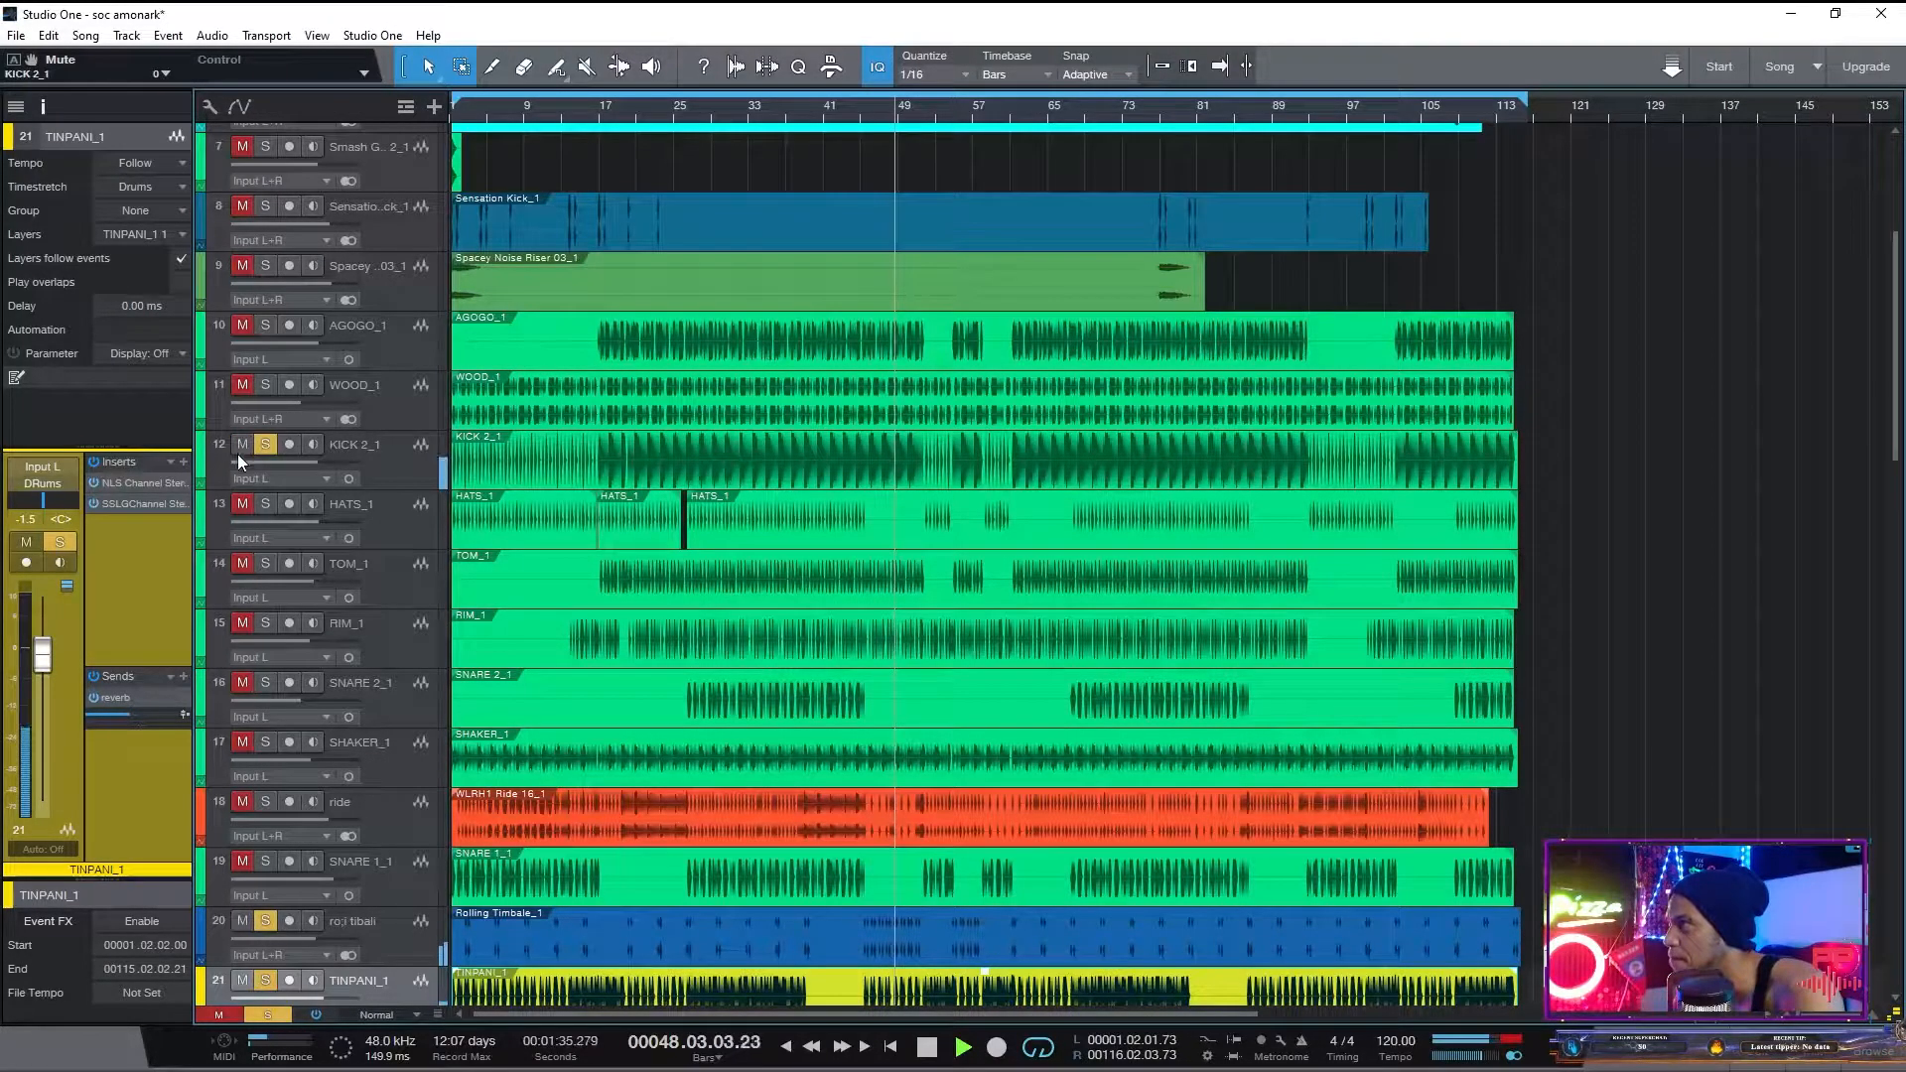
pyautogui.click(243, 505)
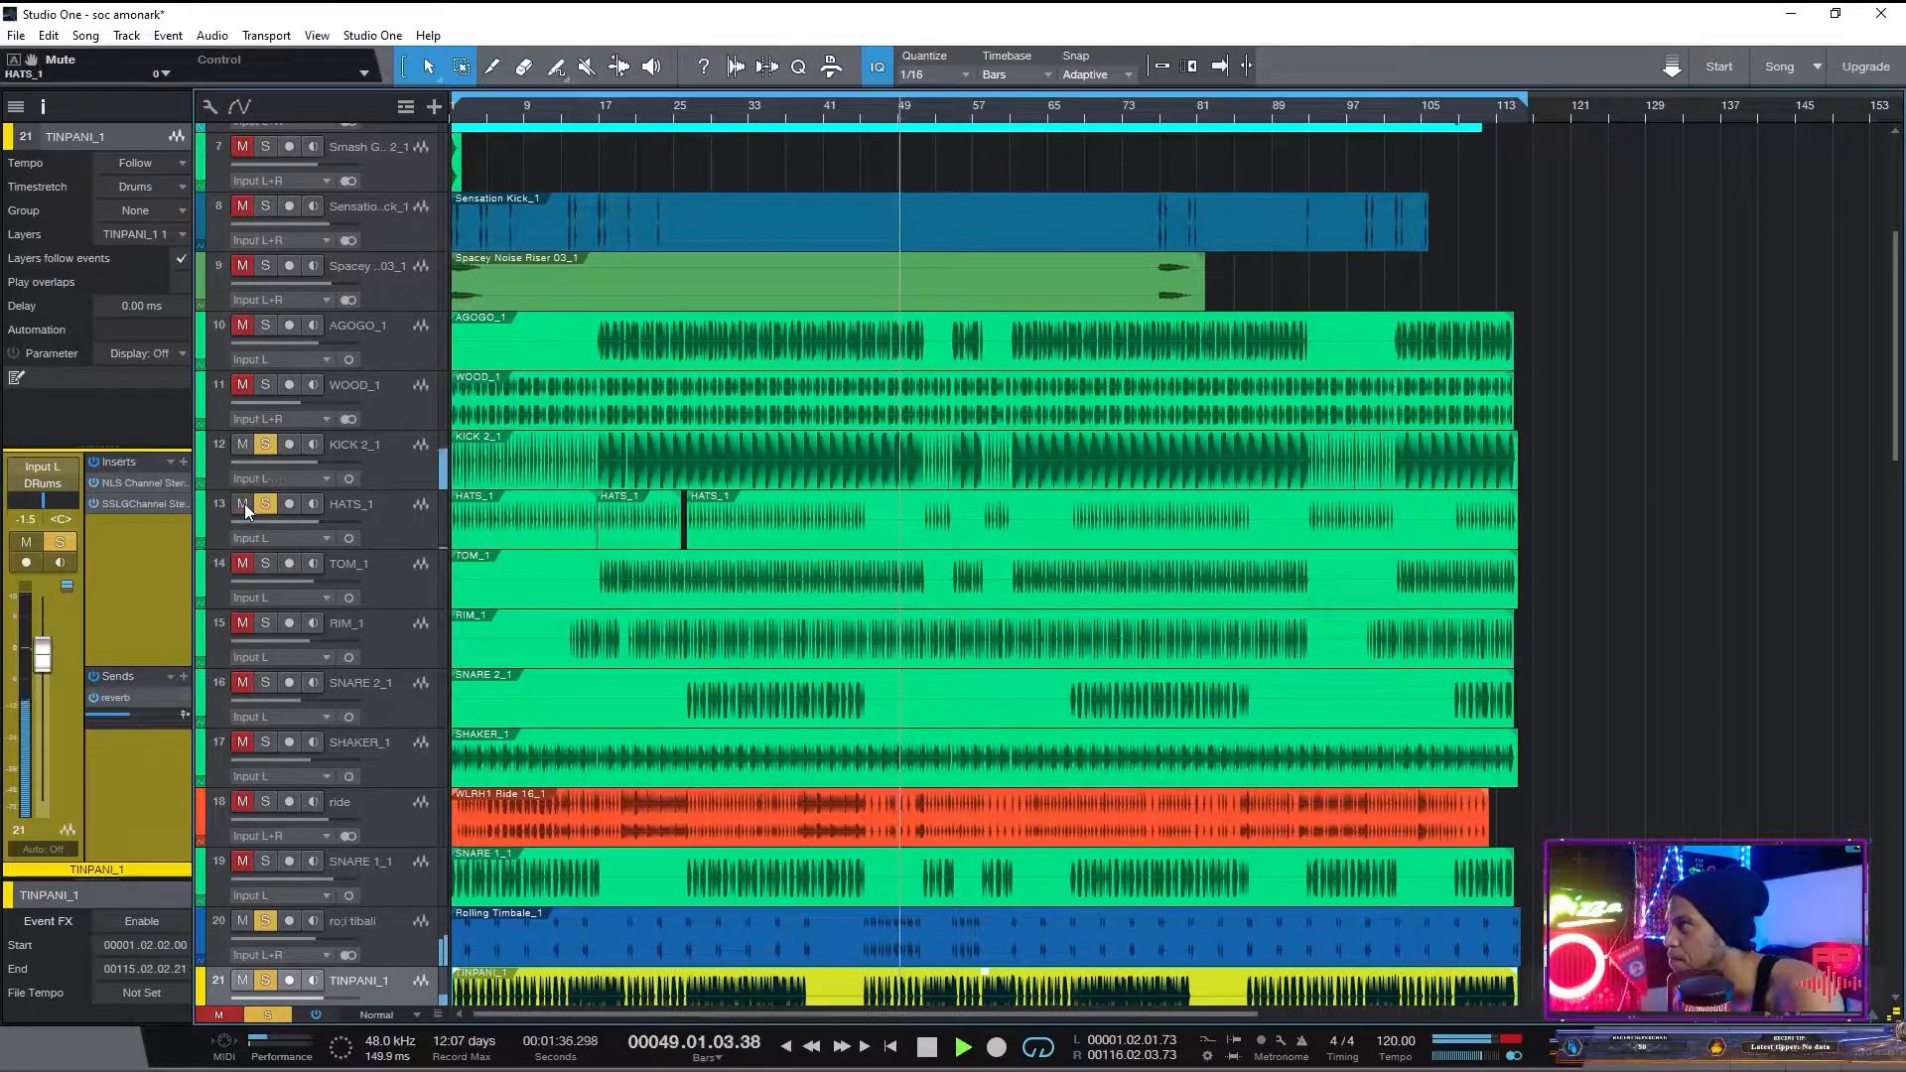
pyautogui.click(362, 524)
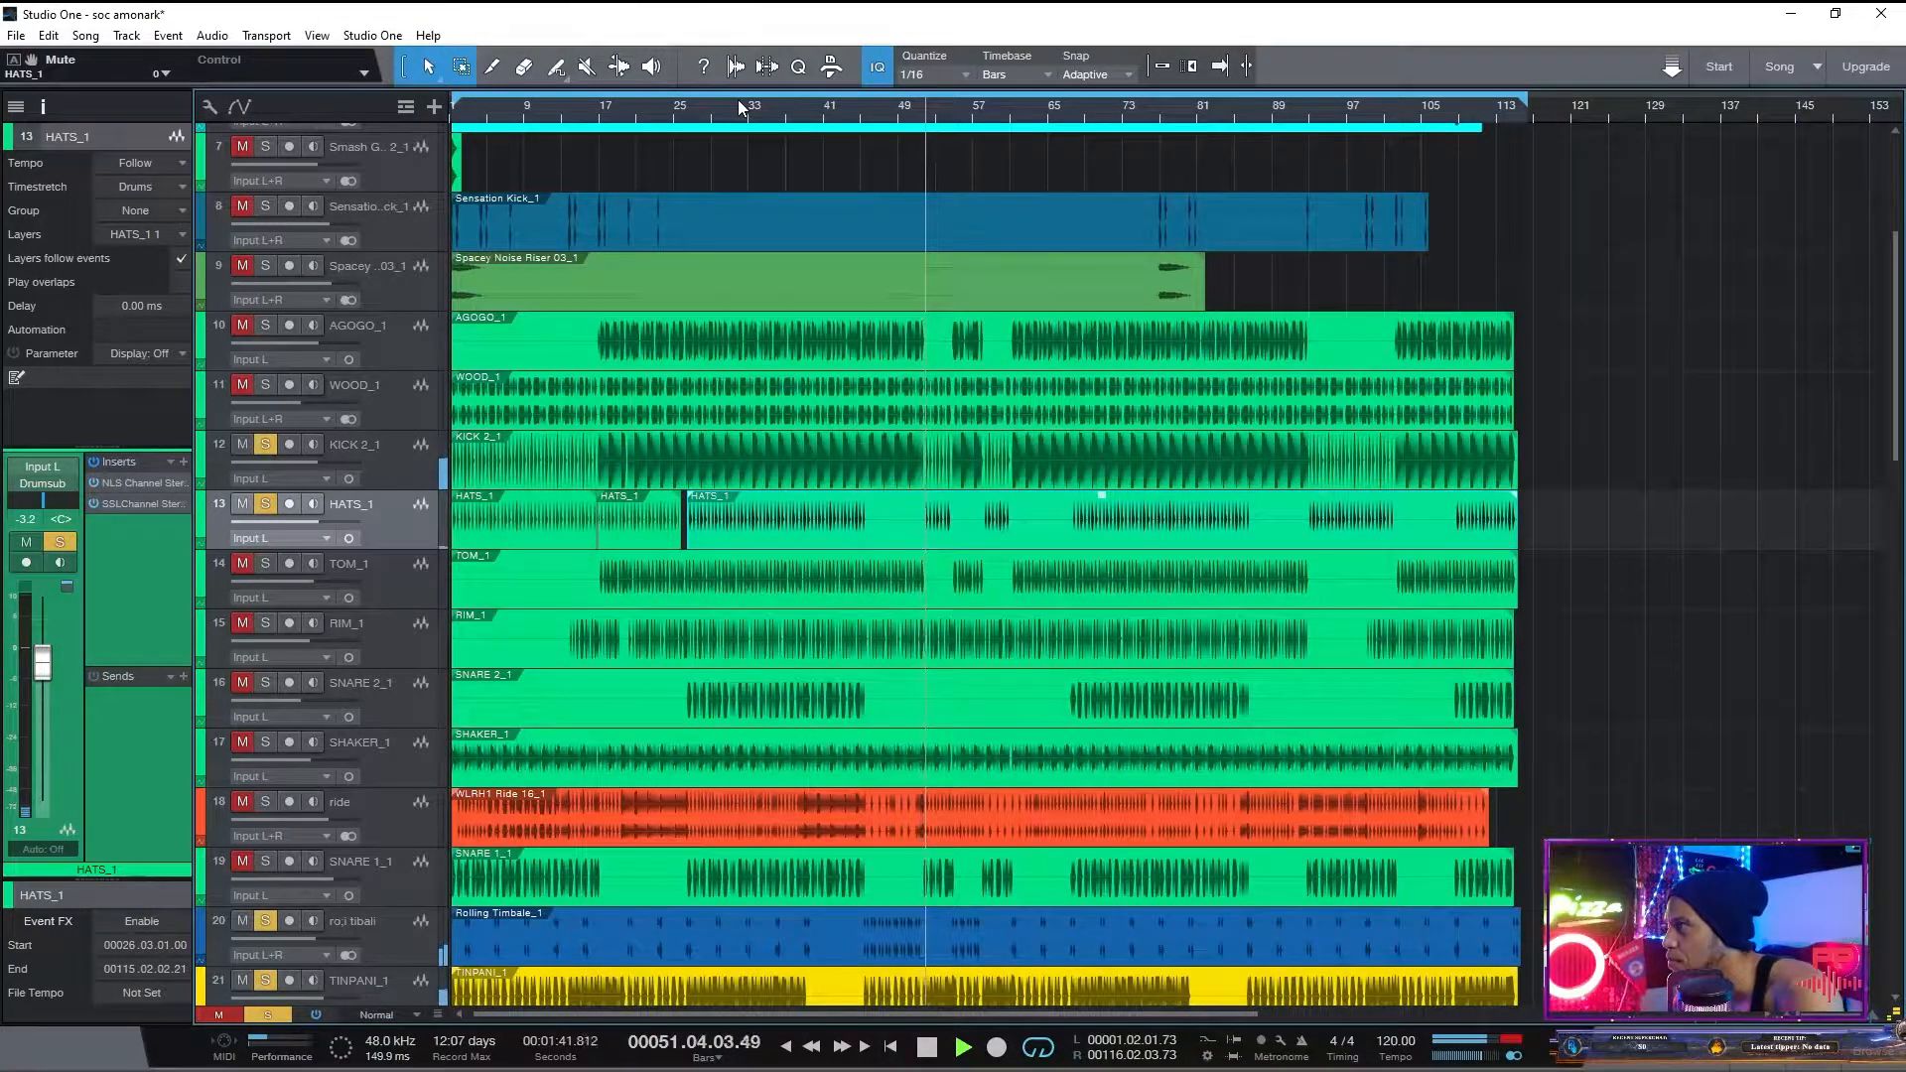
# - Unmute TOM_1, RIM_1, SNARE 2_1, SHAKER_1, ride, SNARE 1_1, WOOD_1 and AGOGO_1, and select AGOGO_1
pyautogui.moveTo(238, 557); pyautogui.dragTo(236, 782)
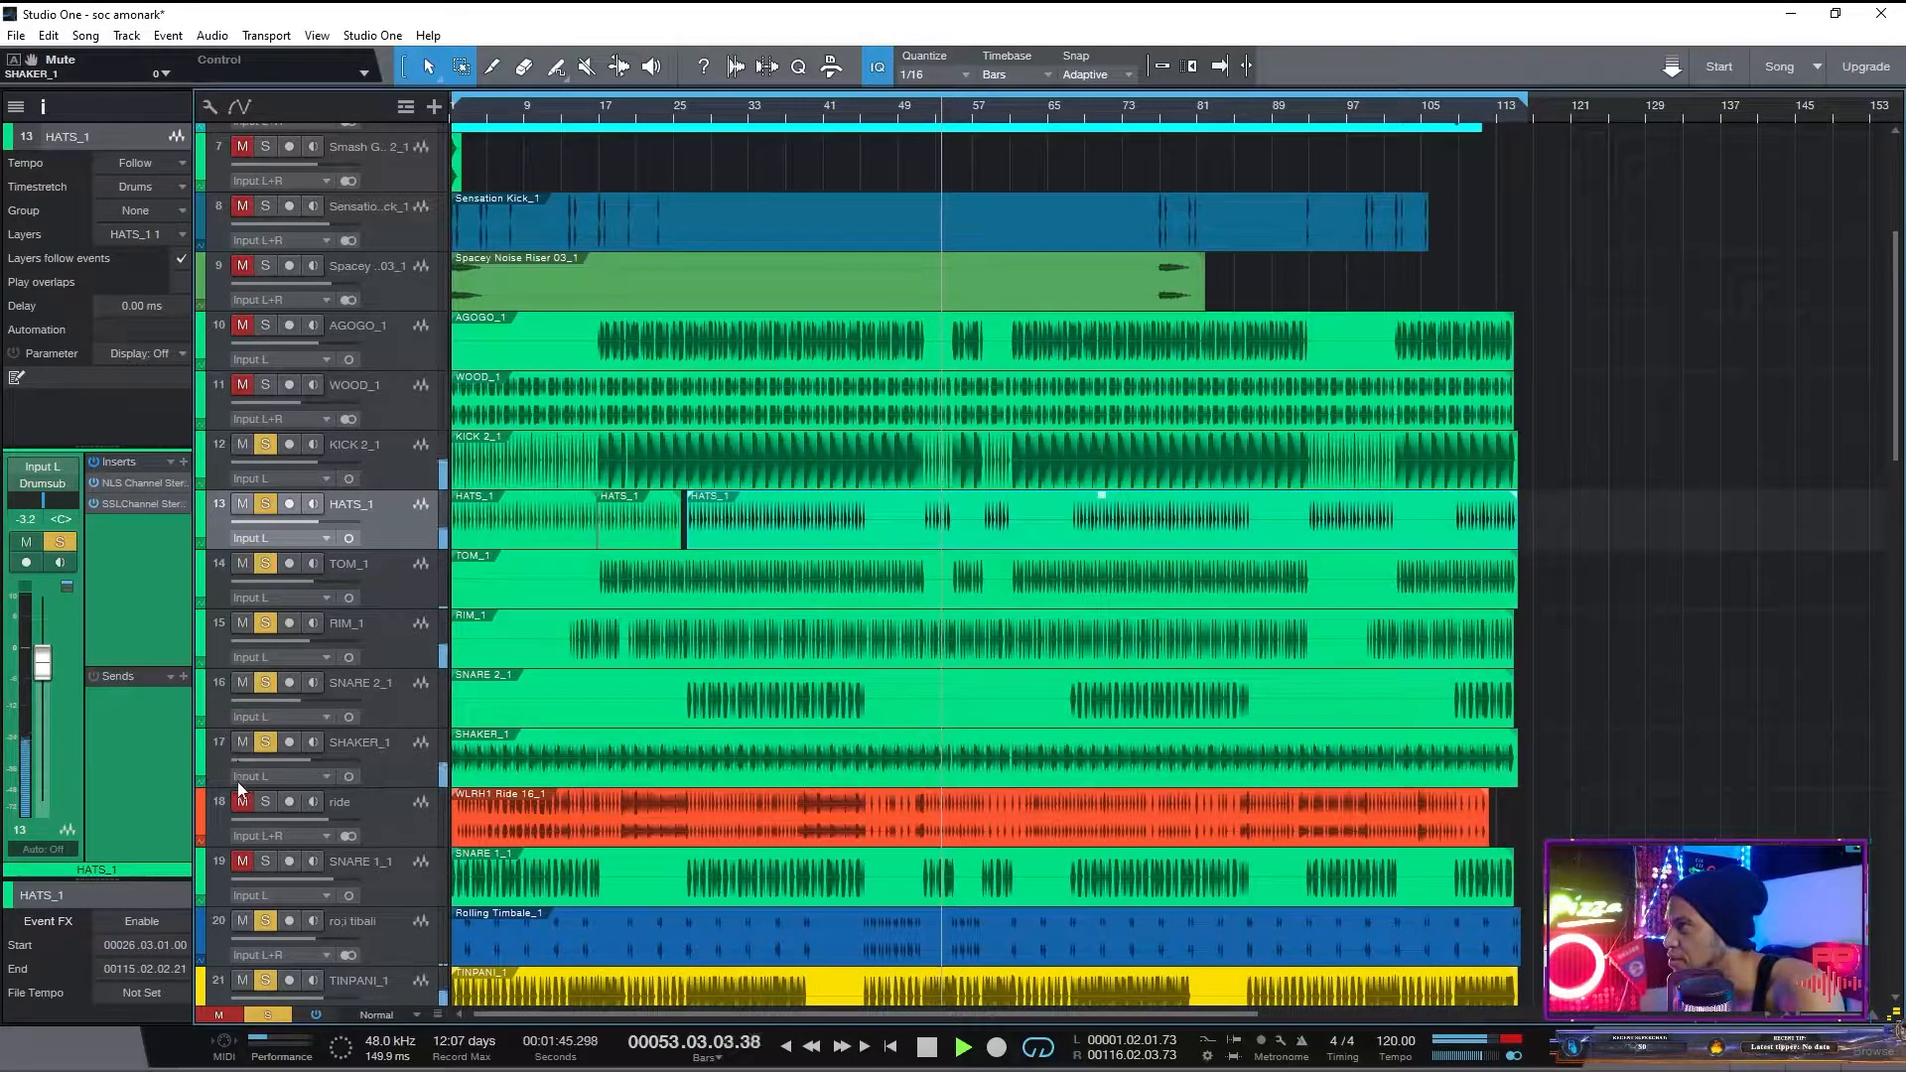
pyautogui.click(241, 862)
pyautogui.click(244, 385)
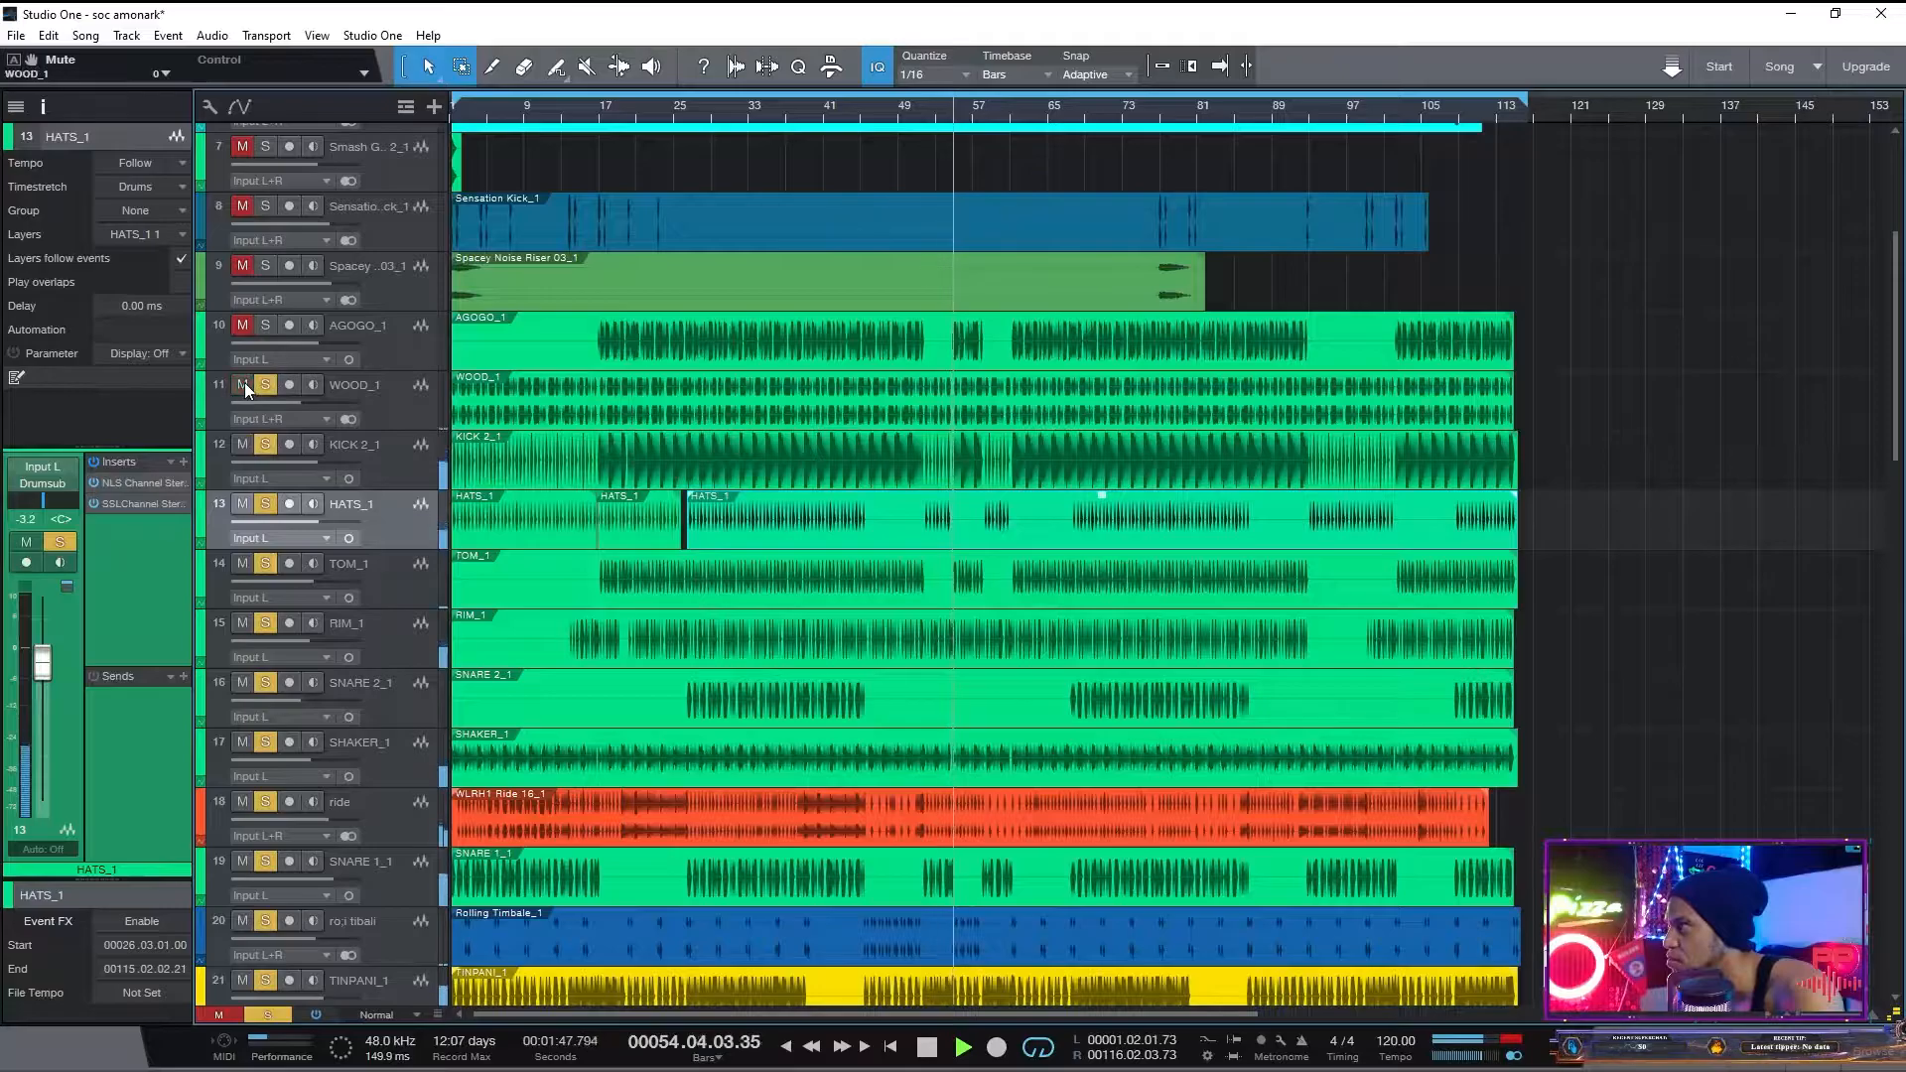
pyautogui.click(243, 324)
pyautogui.click(390, 336)
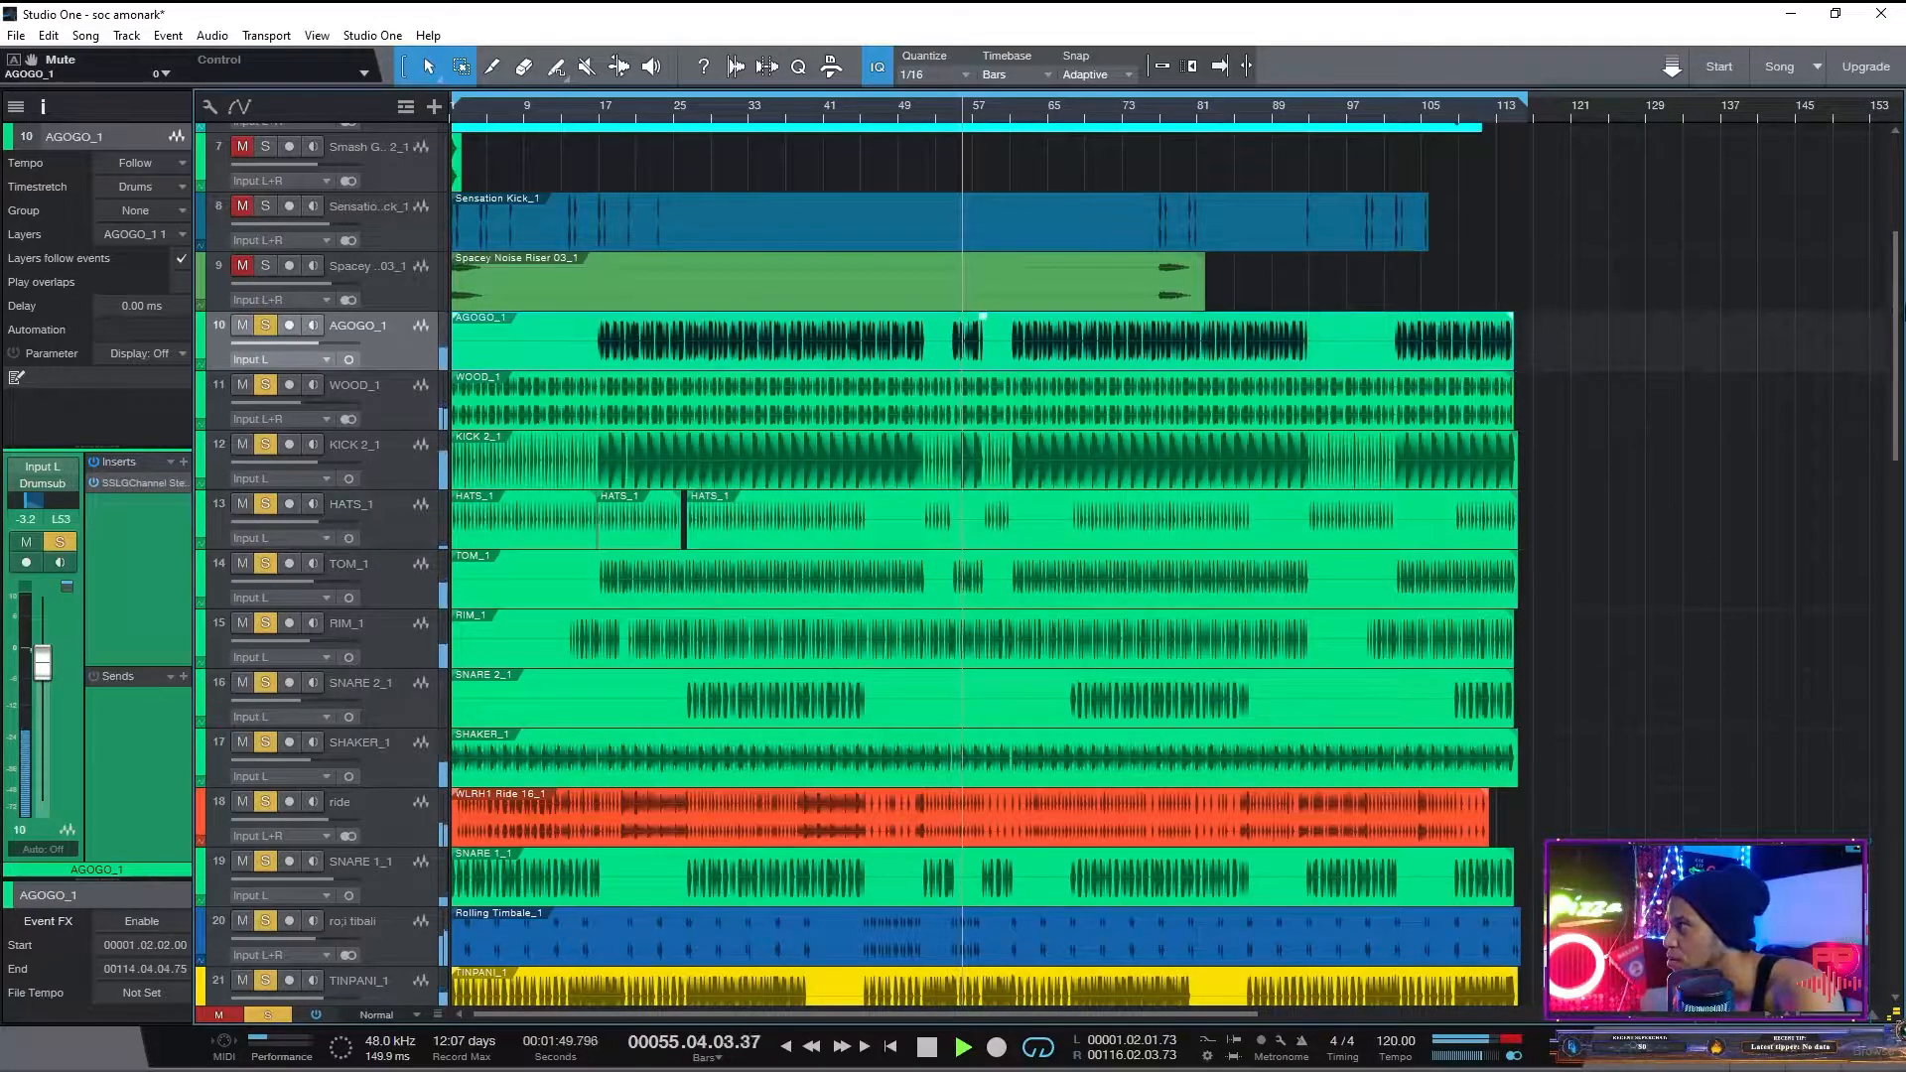
# - Unmute BRASS_1 and BRASS2_1 to add the brass to the playing mix
pyautogui.moveTo(1897, 322); pyautogui.dragTo(1904, 216)
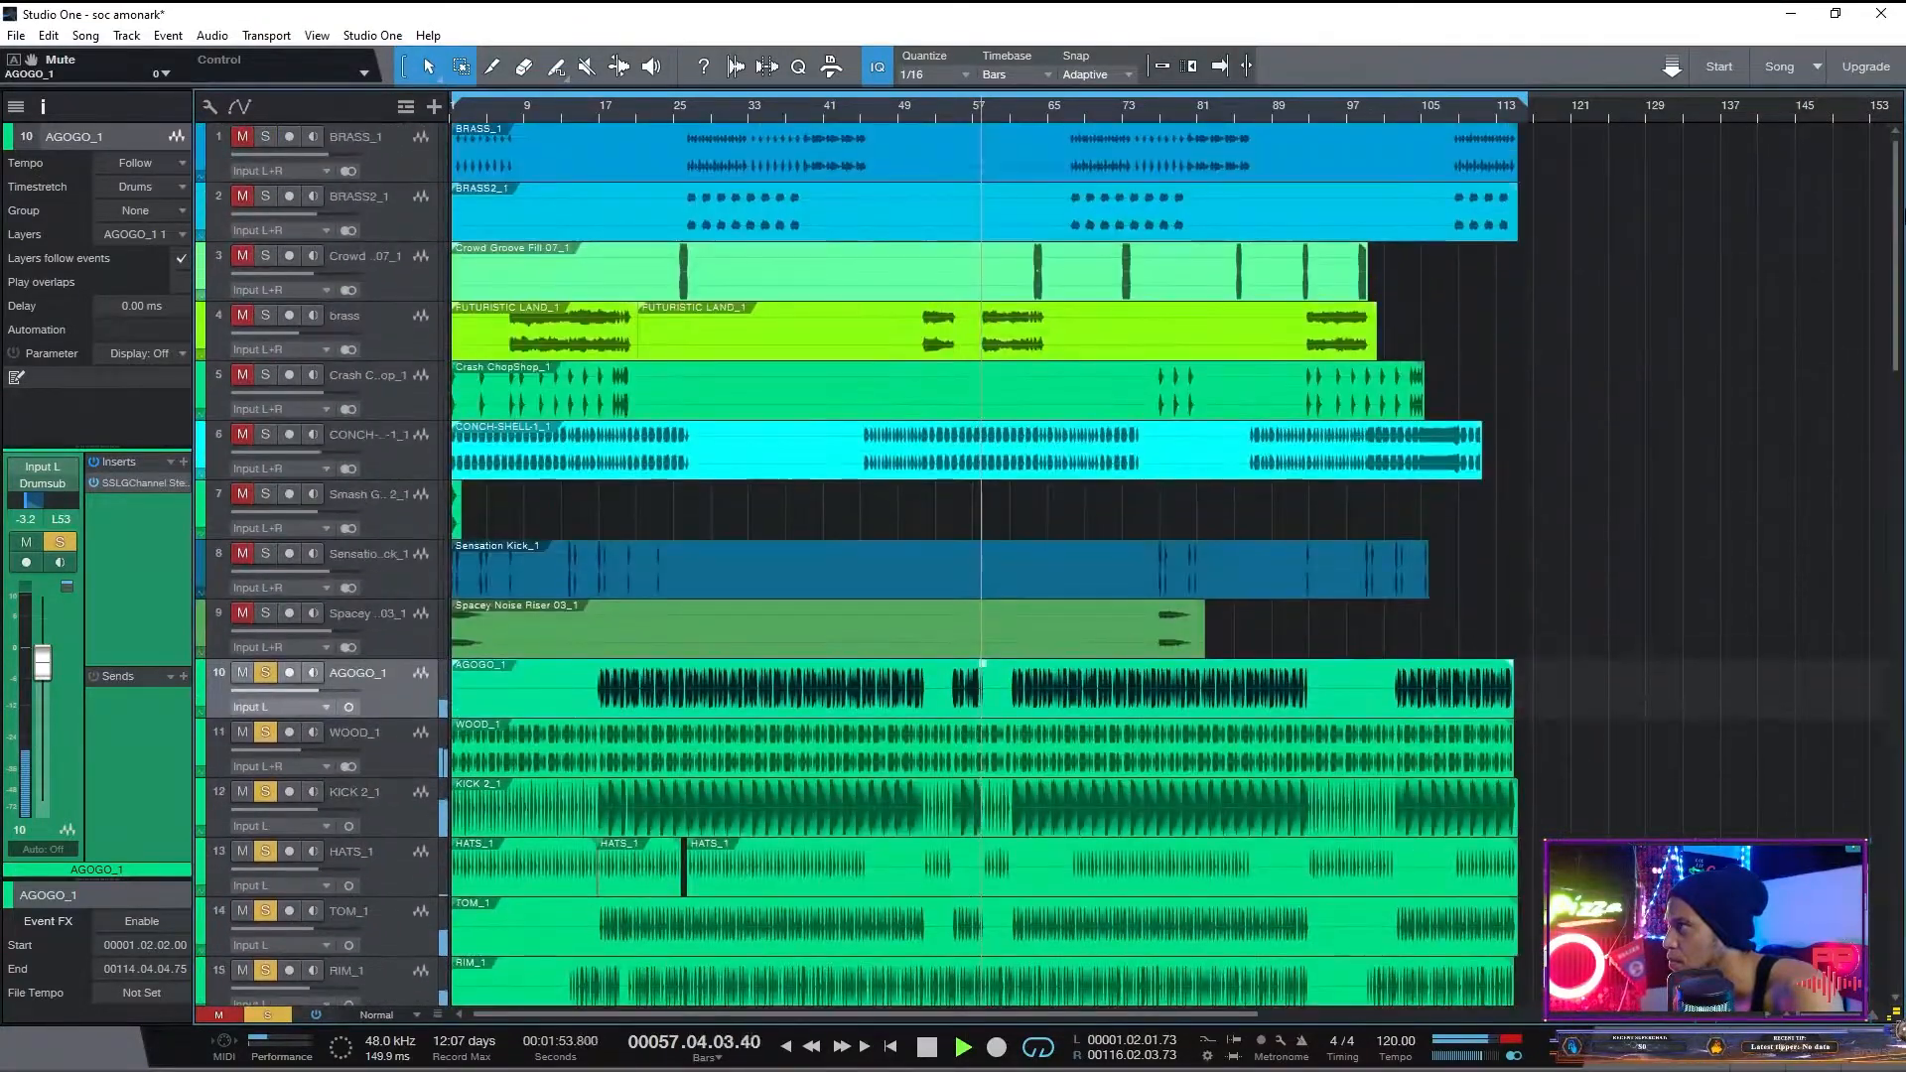
pyautogui.click(245, 136)
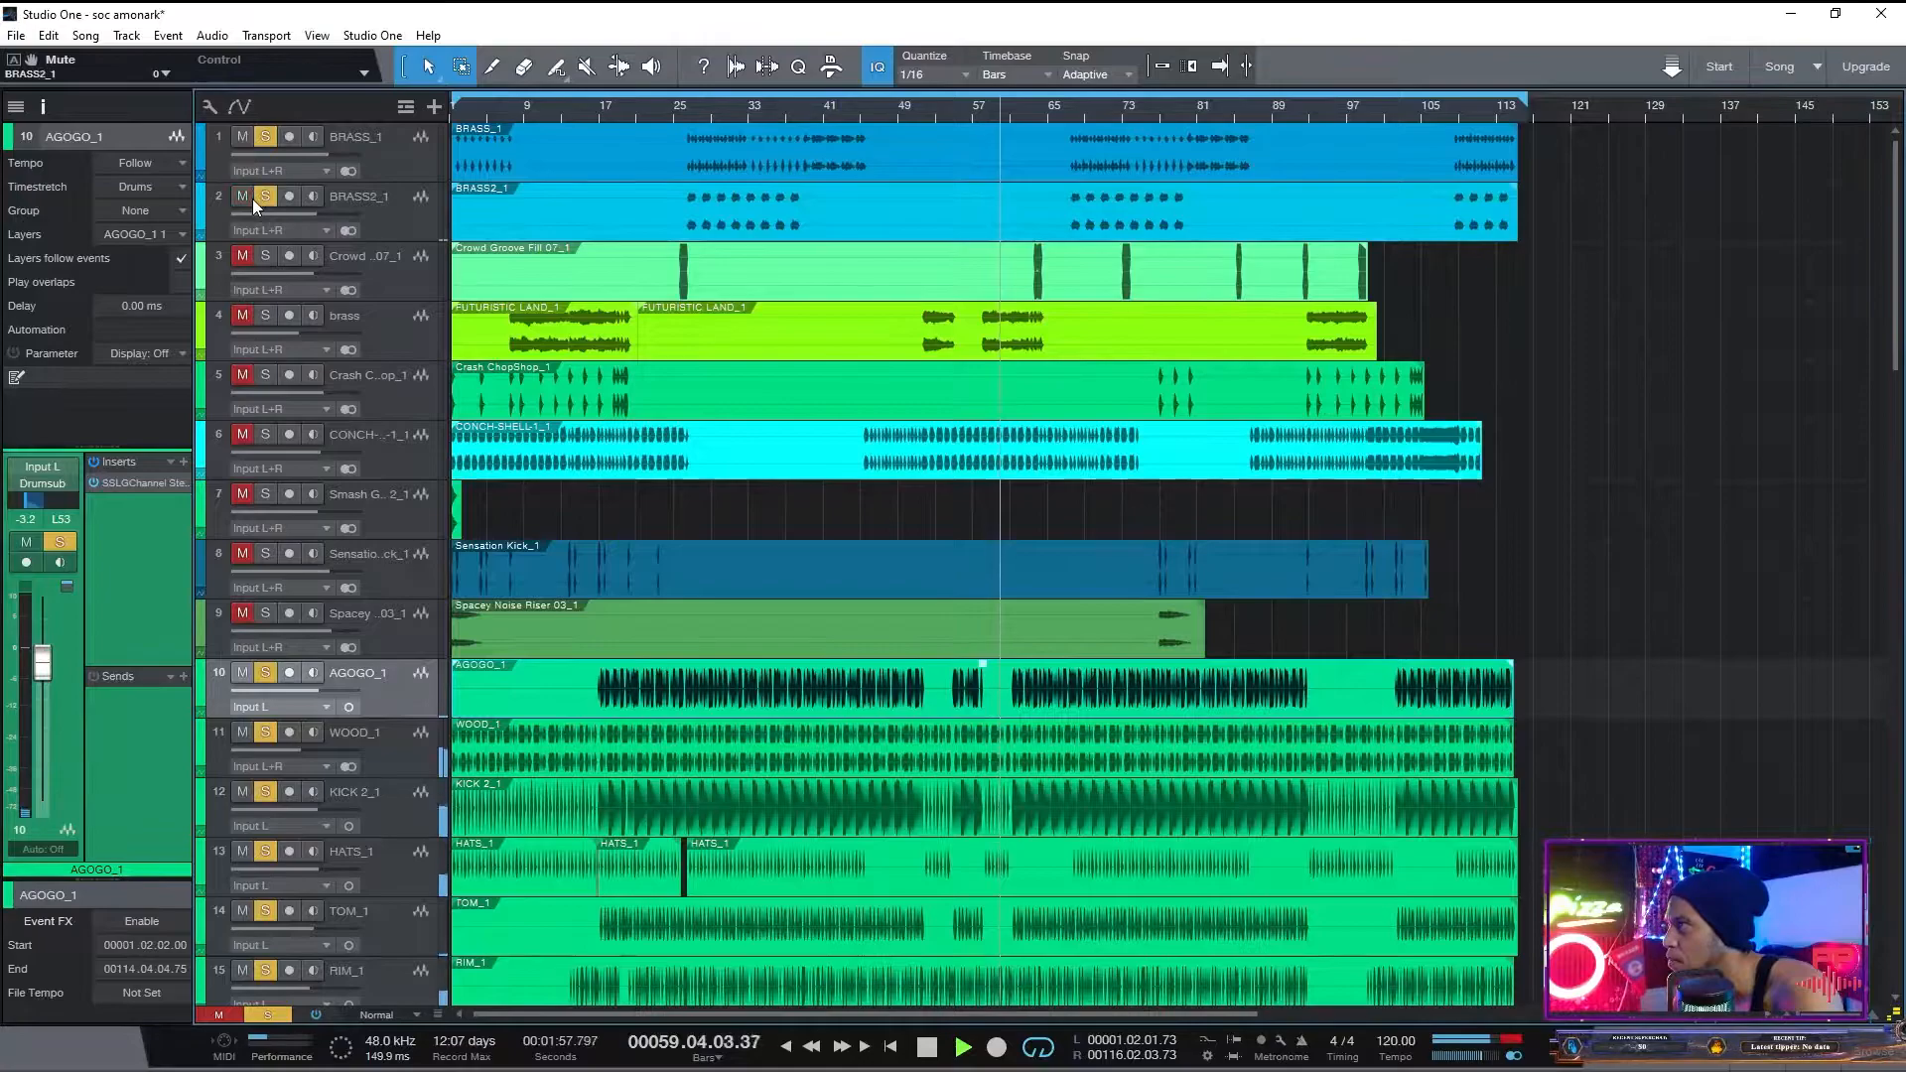